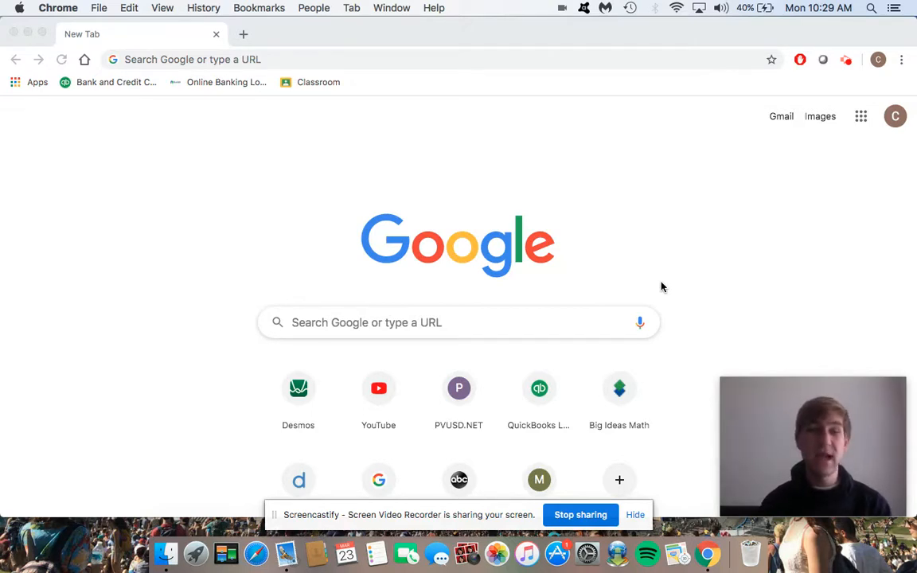
Open the desmos.com website.
left_click(329, 61)
type("desmon")
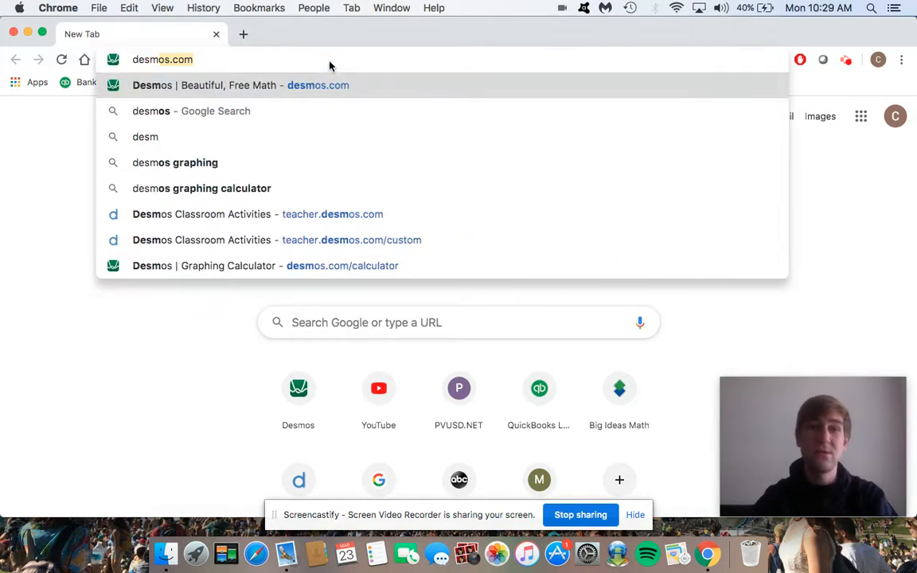
key("BackSpace")
type("s")
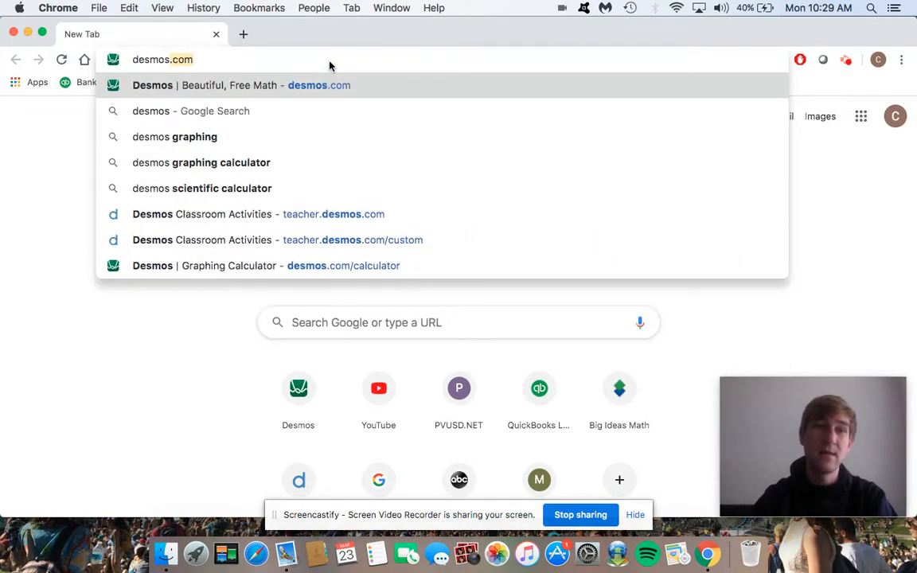
key("Return")
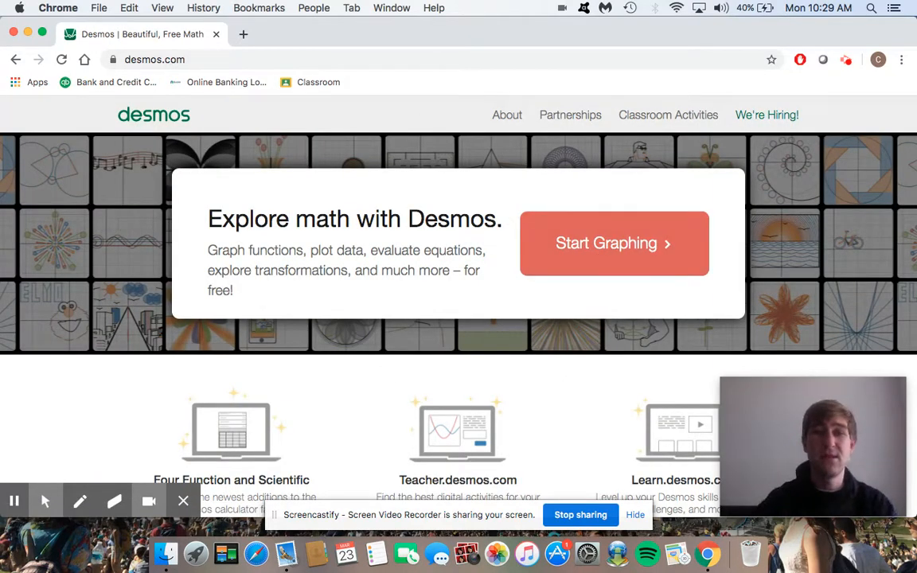
View the graphing calculator through the homepage's Start Graphing link, and return to the Desmos homepage.
scroll(575, 327, "down", 1)
scroll(574, 327, "up", 1)
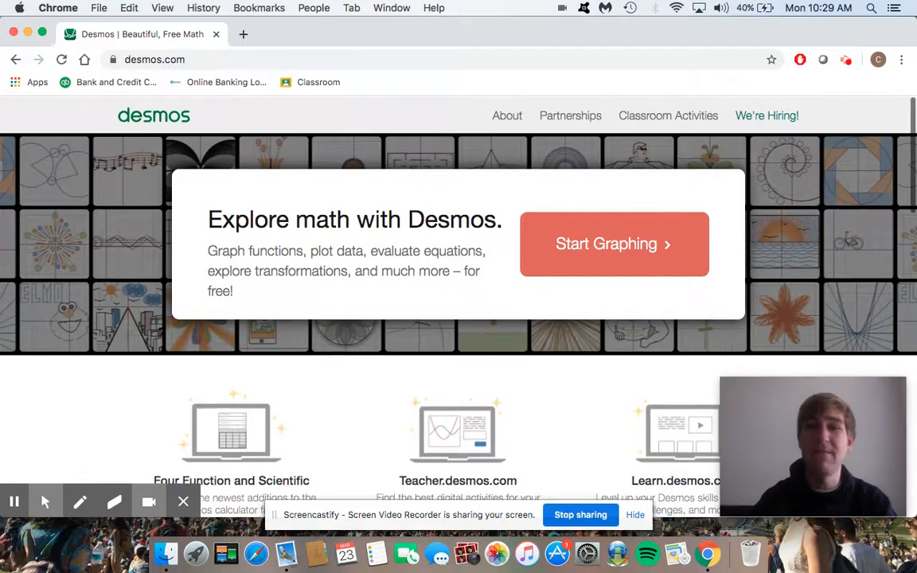
left_click(610, 255)
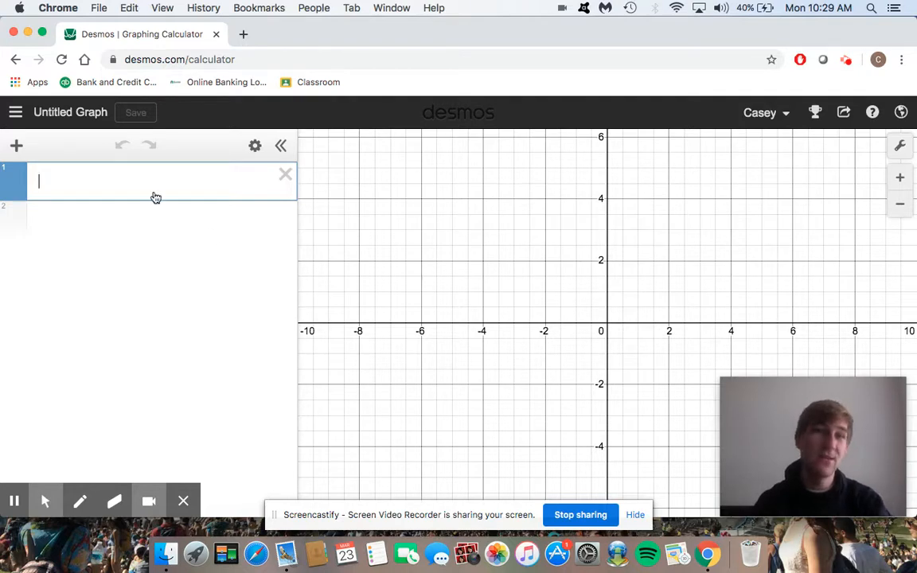
left_click(15, 59)
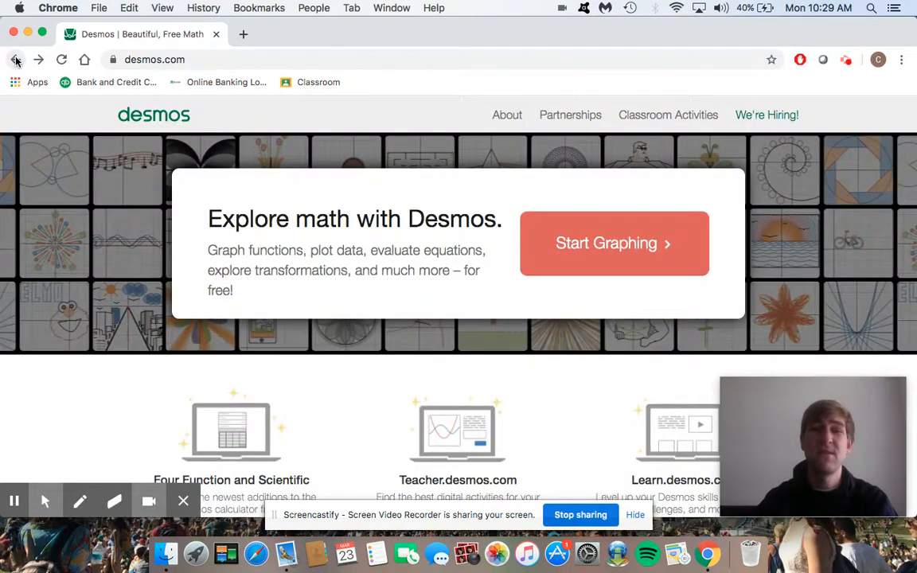
Open the Classroom Activities site listed under Teacher.desmos.com on the homepage.
scroll(409, 372, "down", 2)
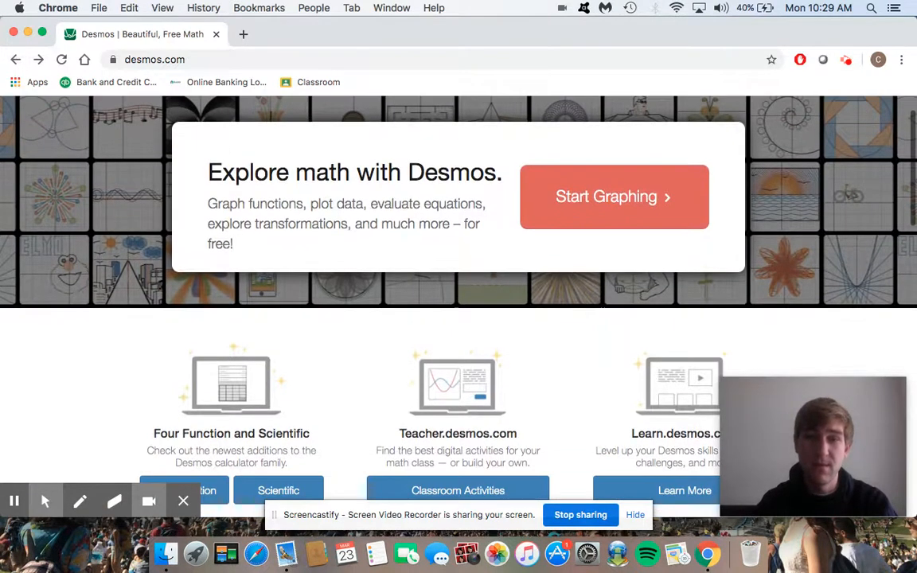
scroll(458, 318, "down", 2)
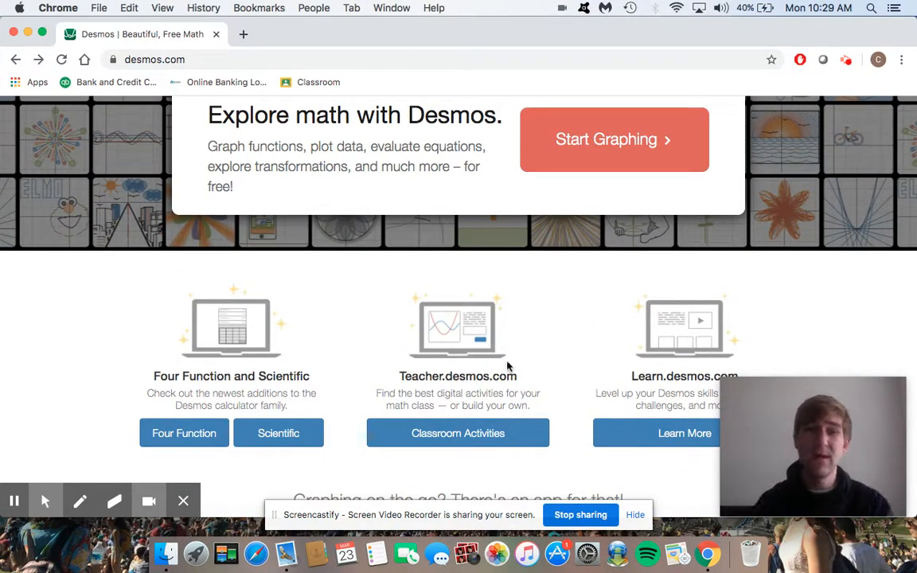
scroll(508, 368, "down", 2)
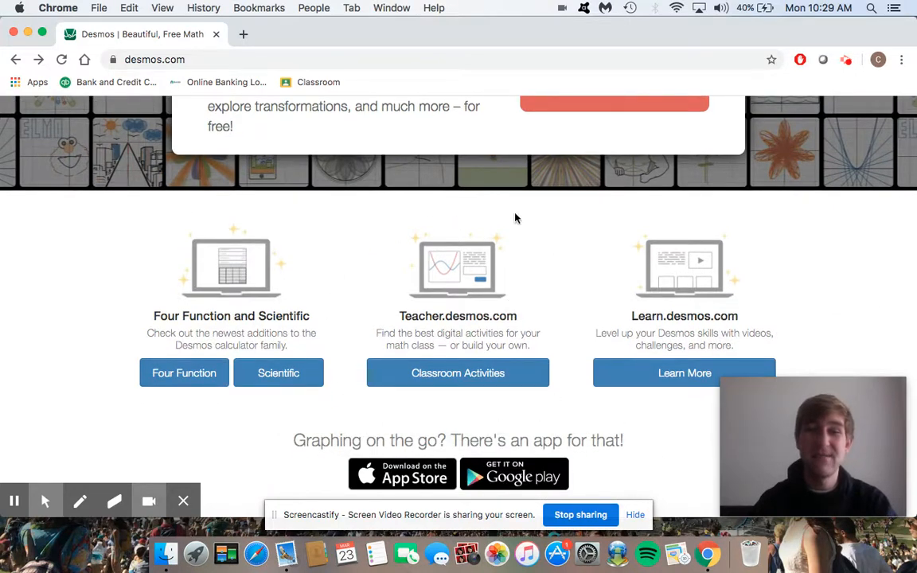
scroll(547, 354, "up", 5)
scroll(466, 365, "down", 5)
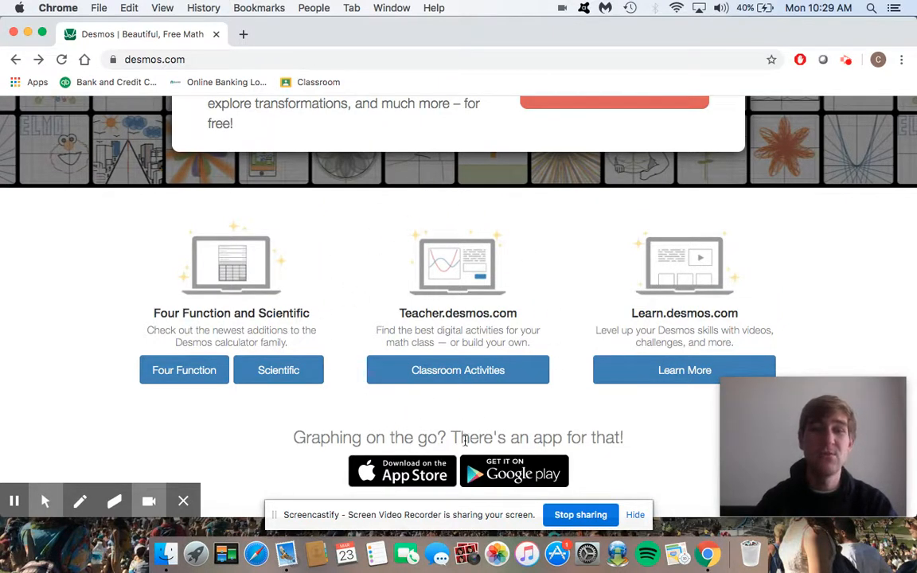
left_click(464, 379)
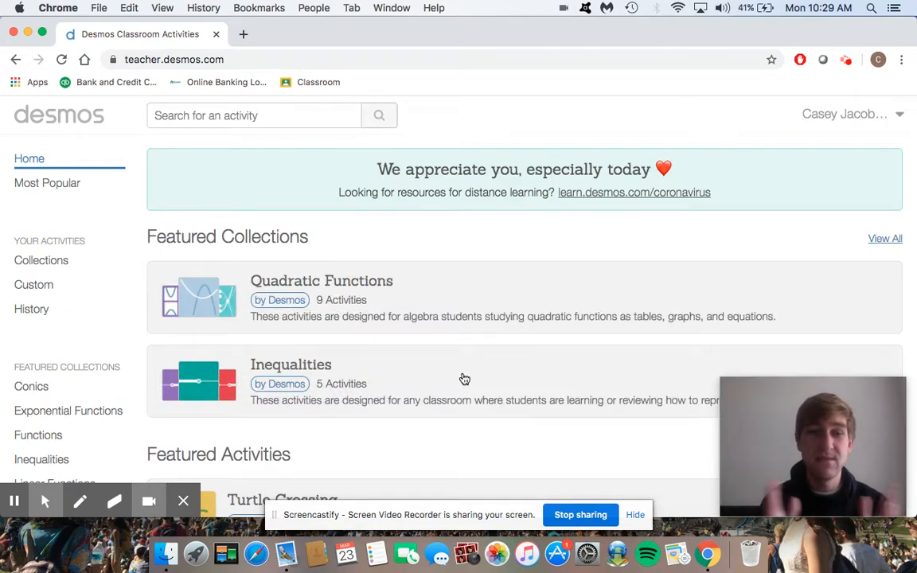
Load teacher.desmos.com directly in a new browser tab and close the original Classroom Activities tab.
scroll(464, 378, "down", 2)
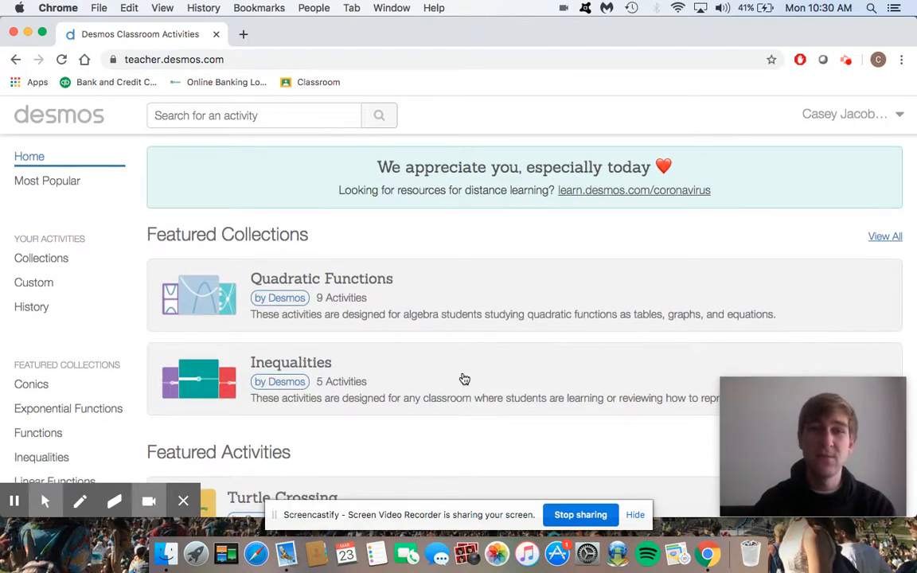
scroll(464, 379, "up", 2)
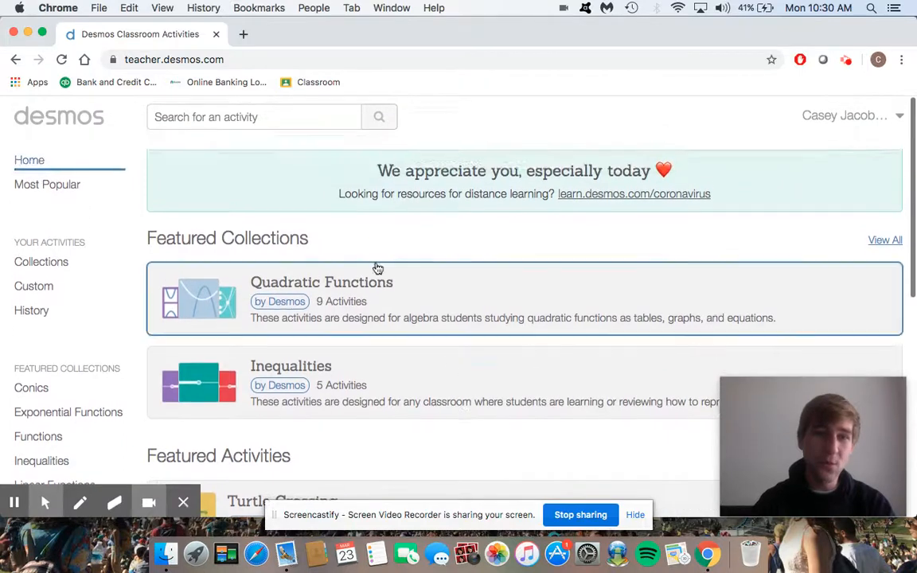
left_click(244, 34)
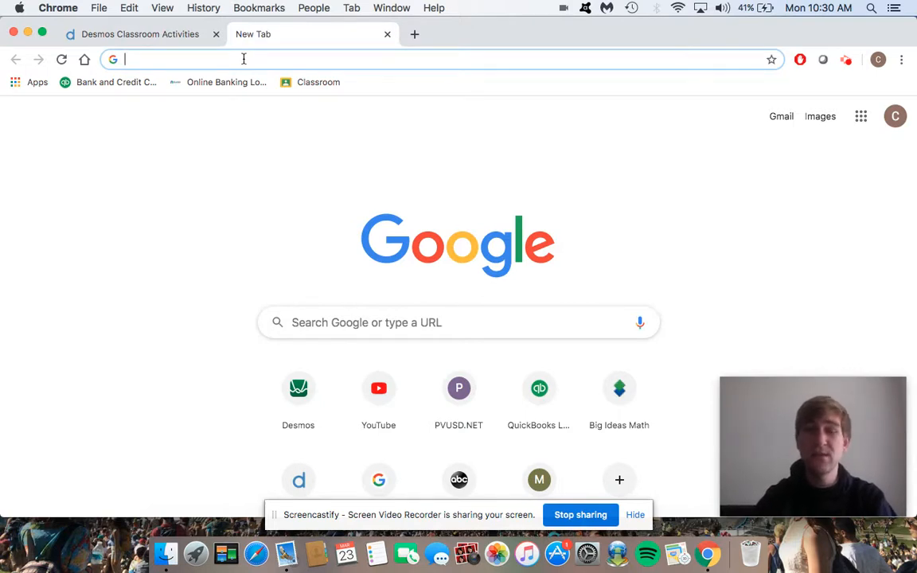
type("teacher.desmos.com")
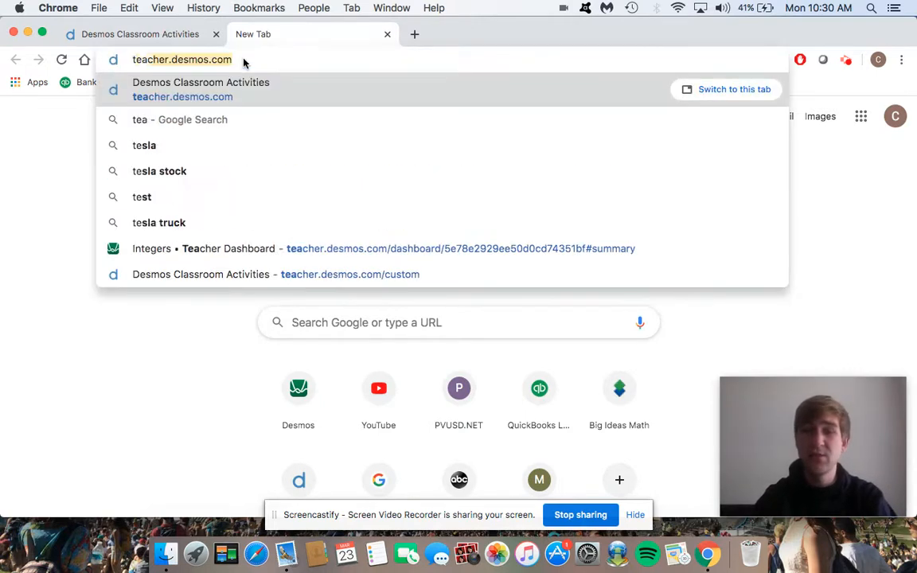
key("Return")
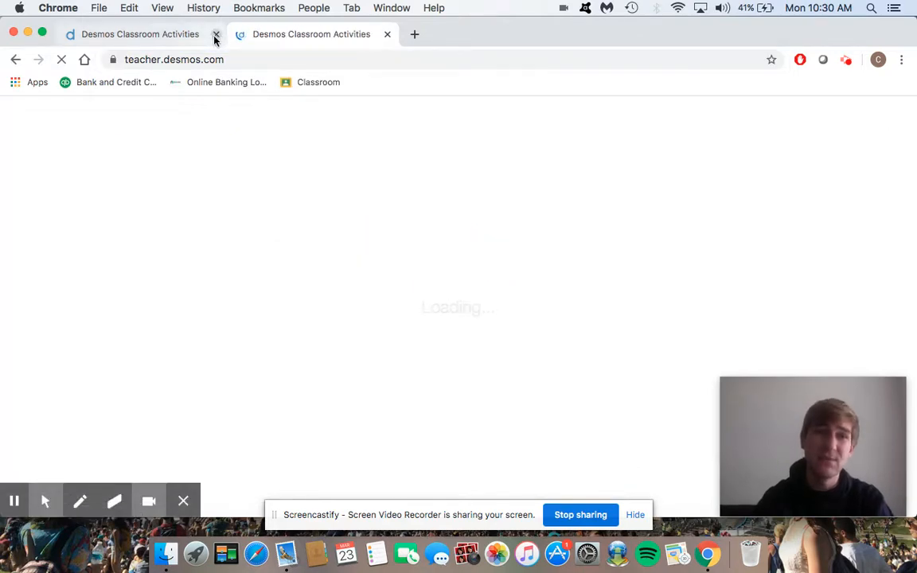
left_click(169, 35)
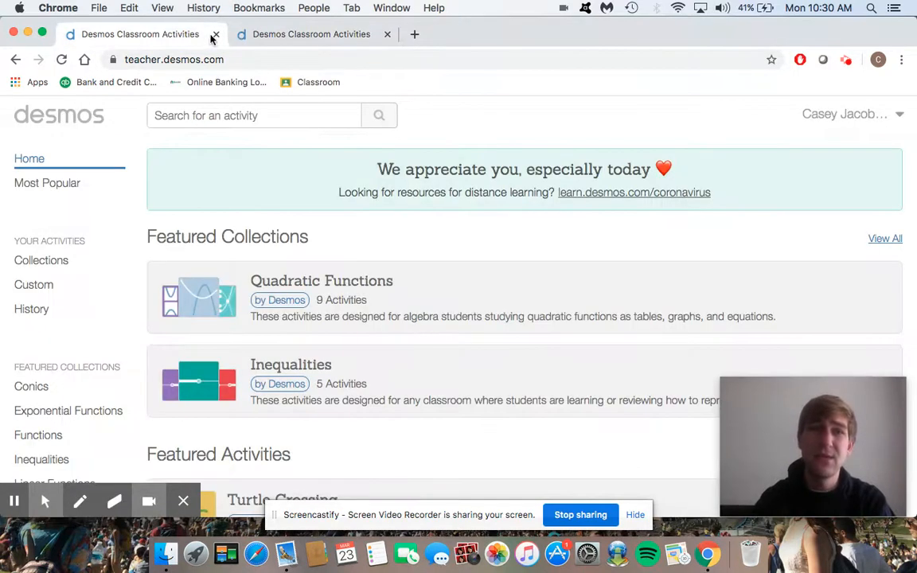
left_click(215, 35)
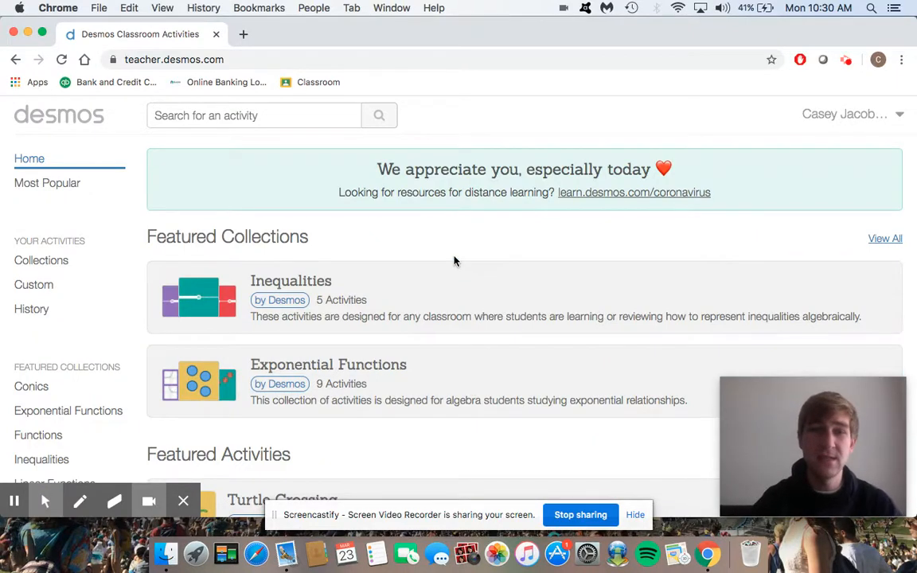
Look through the featured collections and featured activities on the Classroom Activities home page.
scroll(454, 260, "down", 1)
scroll(454, 302, "down", 5)
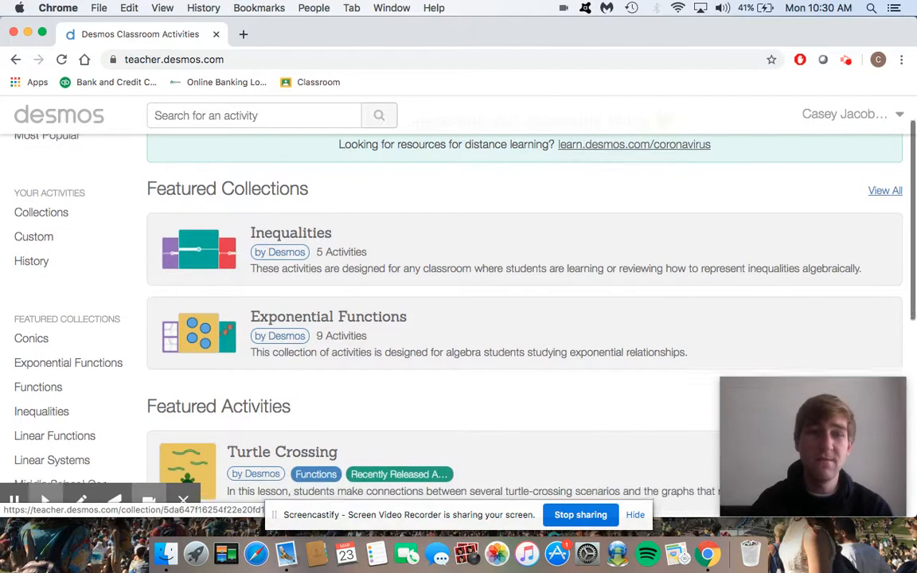
scroll(313, 180, "up", 5)
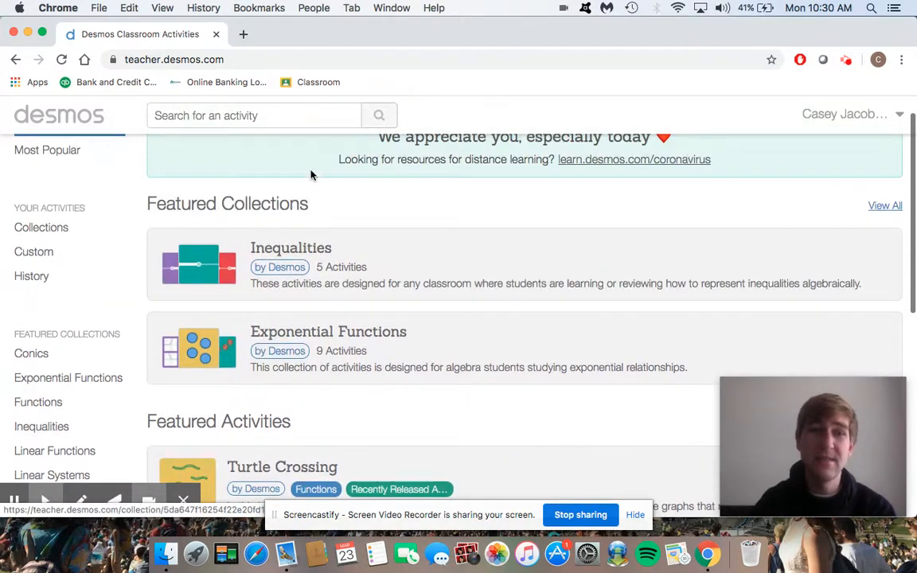
scroll(299, 200, "down", 2)
scroll(298, 239, "down", 8)
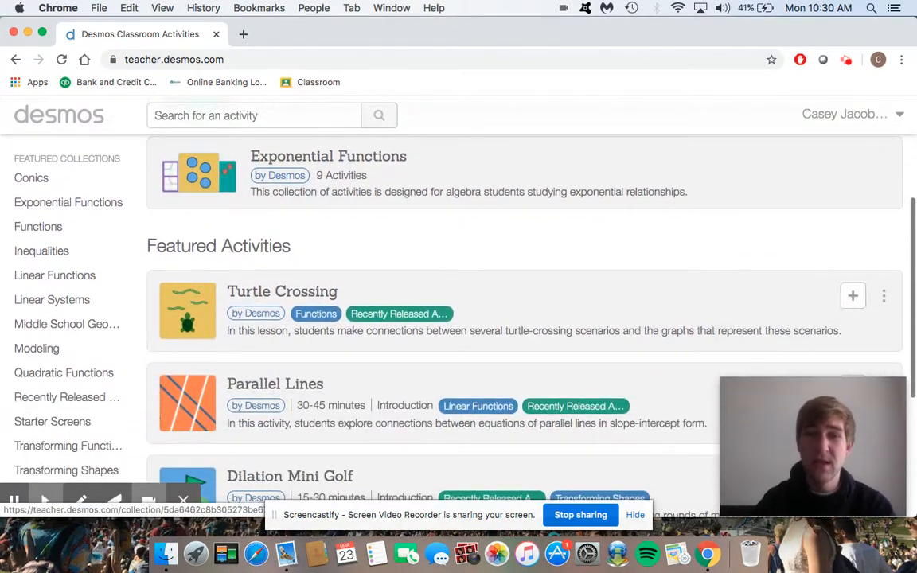
scroll(477, 318, "down", 2)
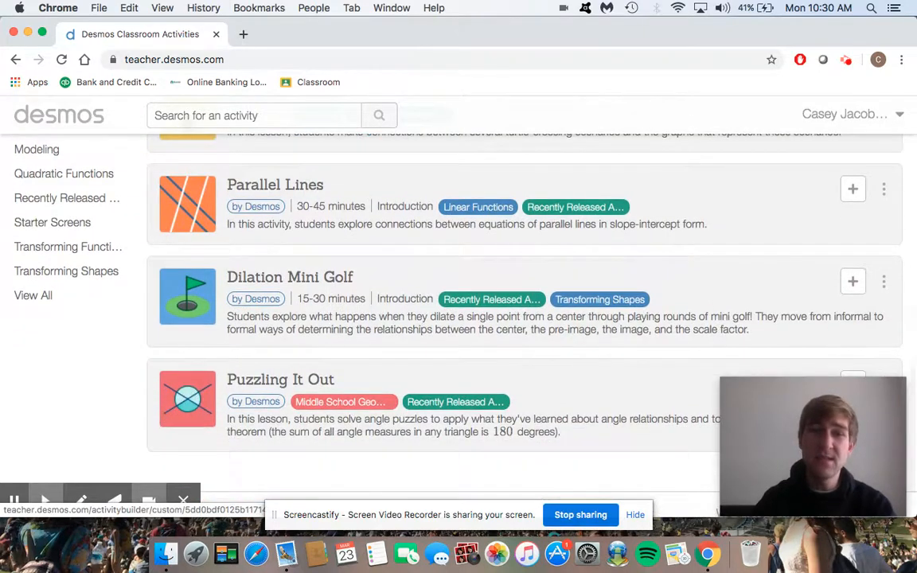
scroll(478, 319, "up", 10)
scroll(36, 440, "down", 3)
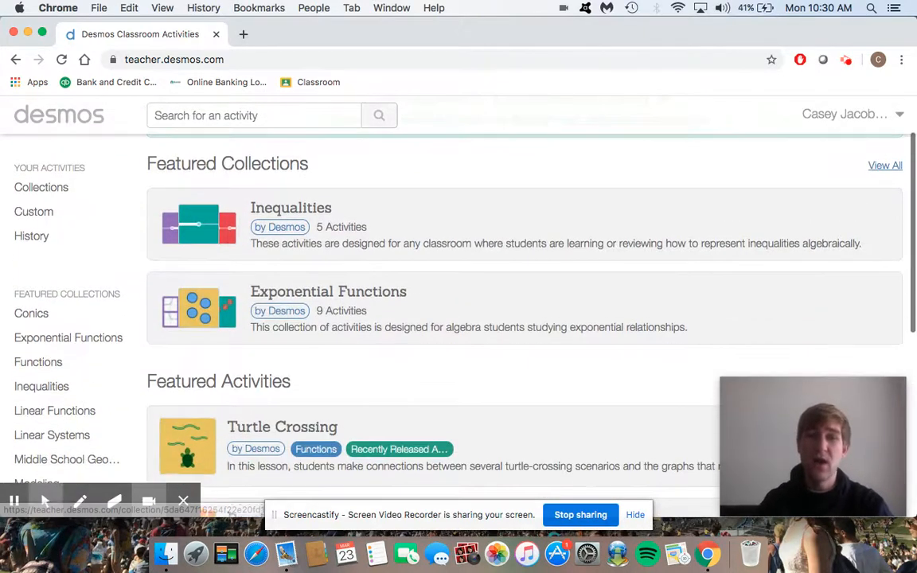
scroll(36, 440, "up", 3)
scroll(36, 440, "down", 2)
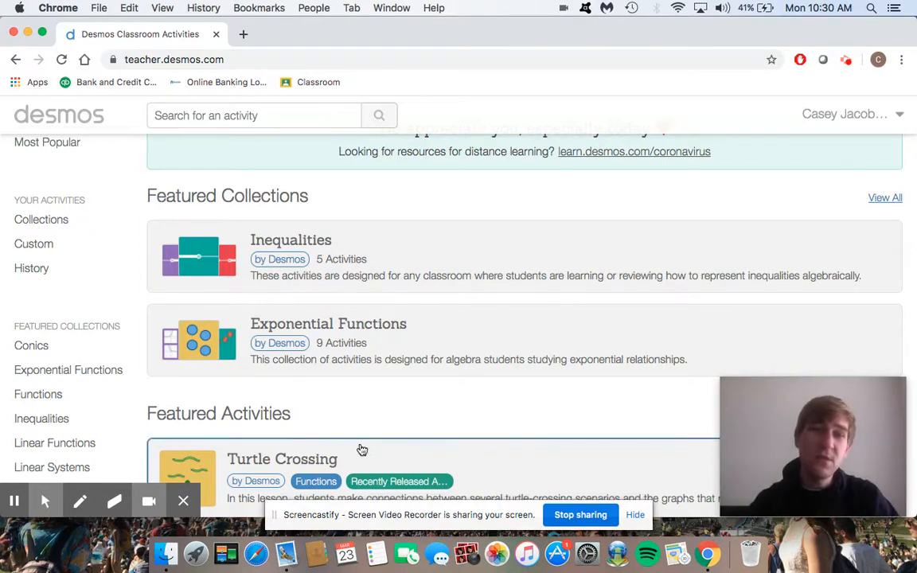
scroll(421, 395, "down", 5)
scroll(422, 318, "down", 5)
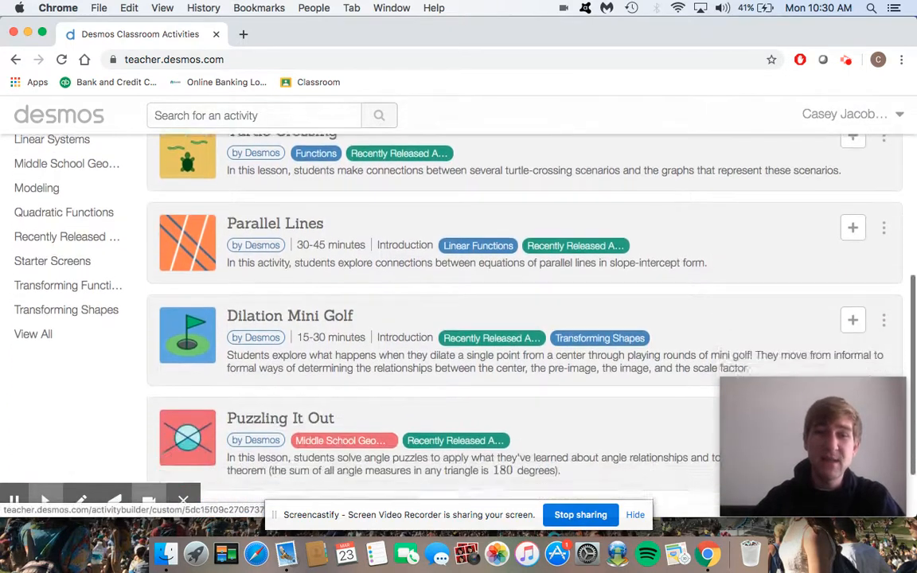
scroll(127, 279, "up", 15)
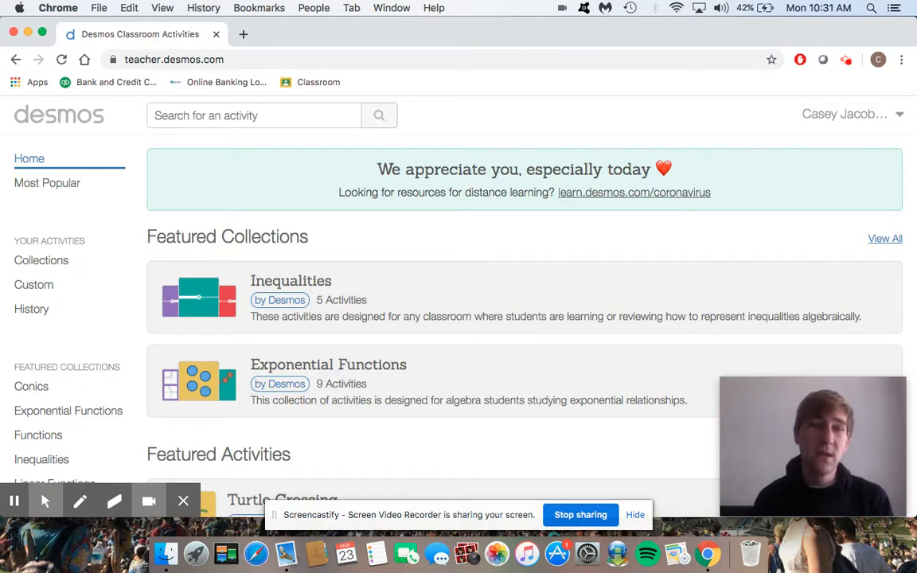
scroll(342, 417, "down", 2)
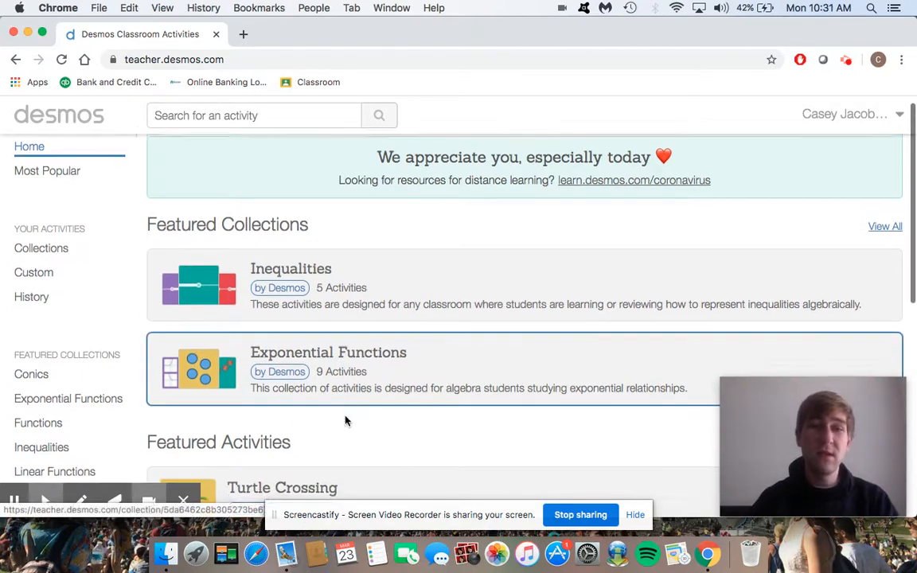
scroll(317, 432, "down", 10)
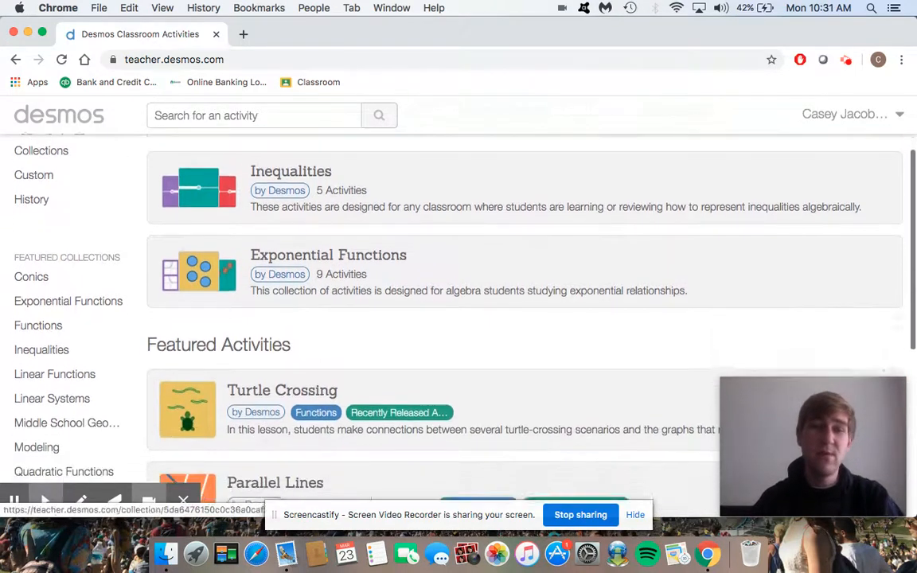
scroll(318, 318, "up", 10)
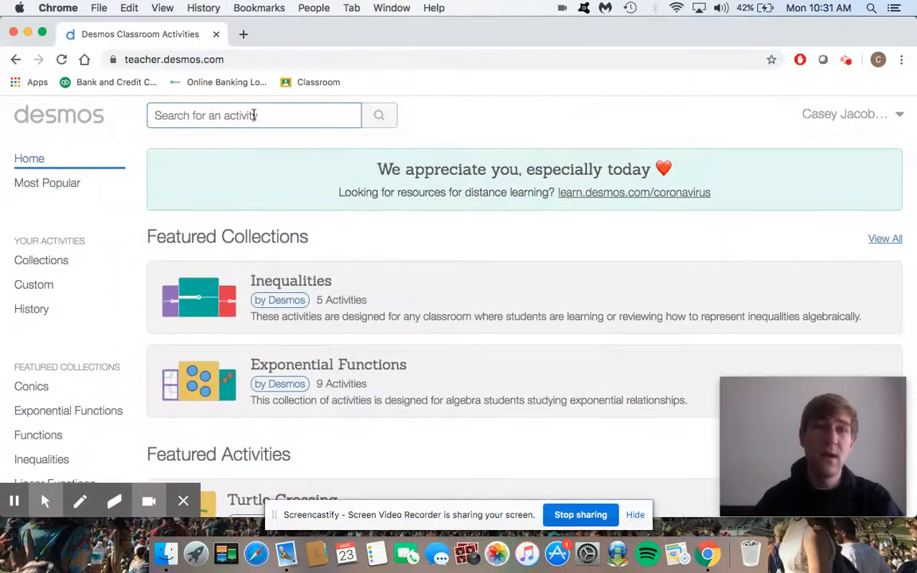
Search the classroom activities for "slope" and look through the resulting list of activities.
left_click(254, 115)
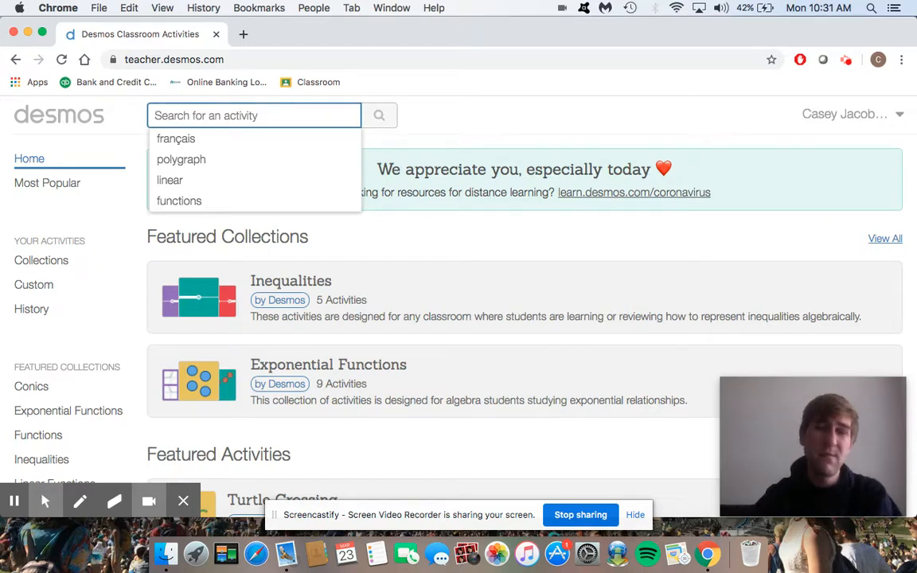
type("slope")
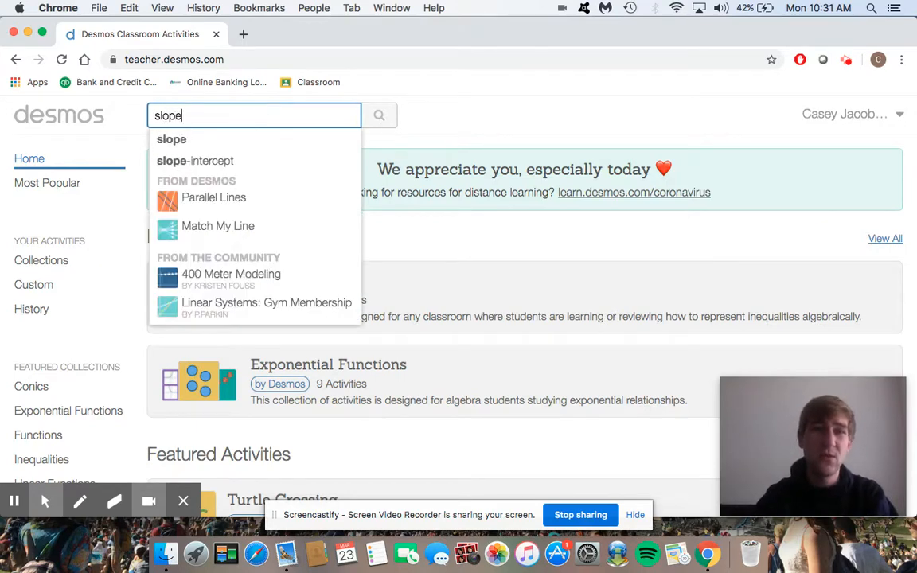
key("Return")
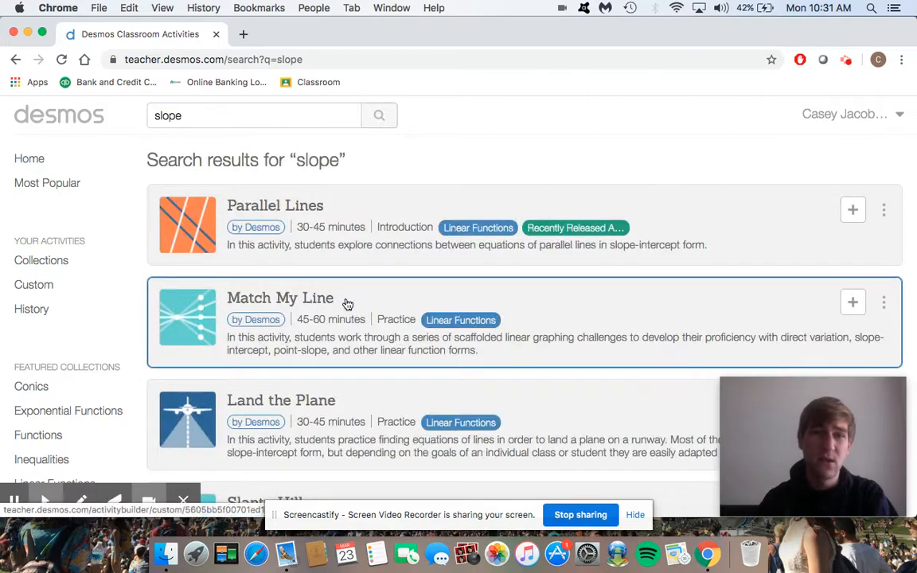
scroll(517, 318, "down", 8)
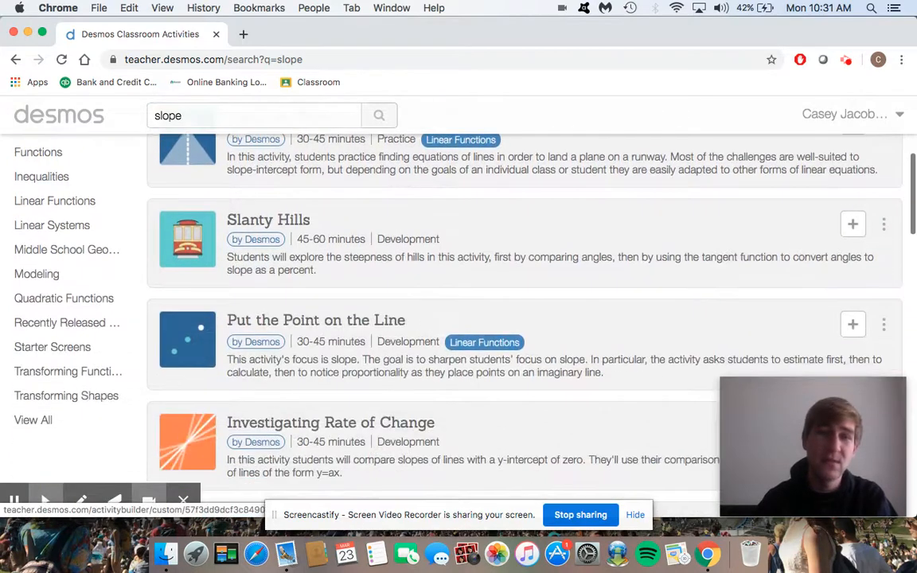
scroll(353, 381, "down", 8)
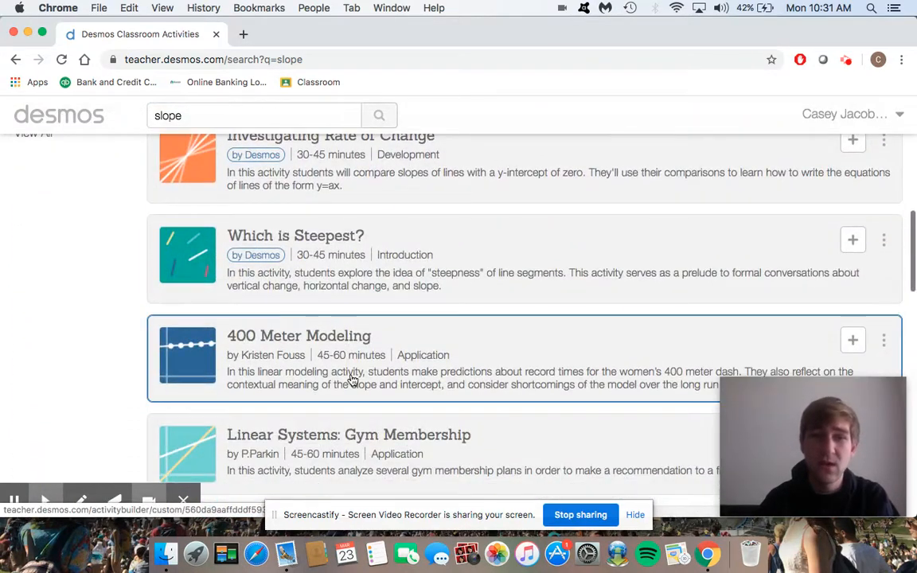
scroll(352, 381, "down", 8)
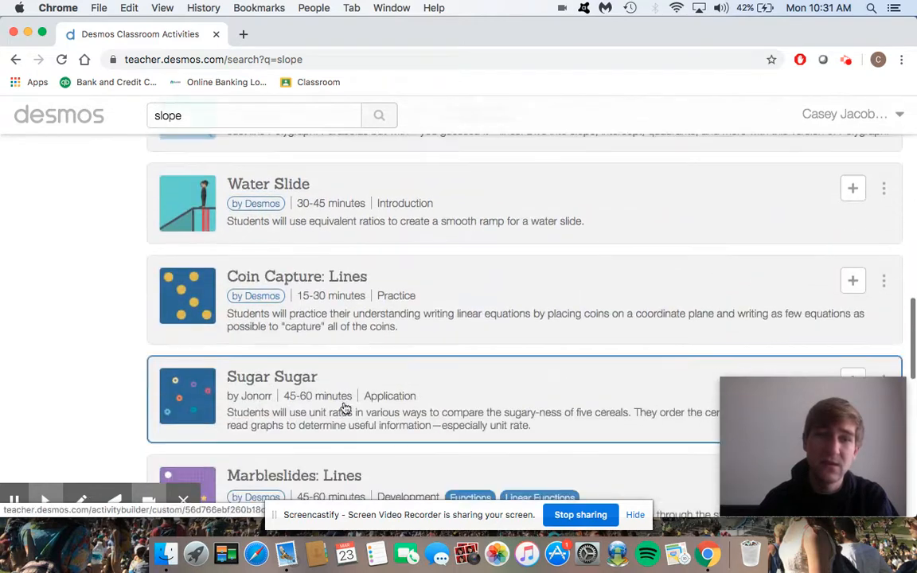
Open the Water Slide activity from the slope results and review its description, device compatibility and existing classes.
left_click(343, 219)
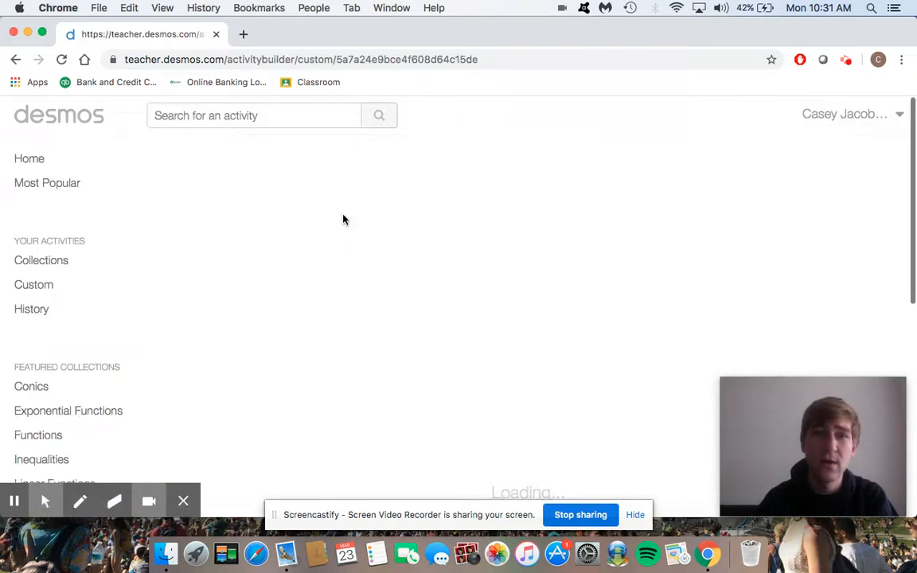
scroll(374, 280, "down", 1)
scroll(412, 280, "down", 1)
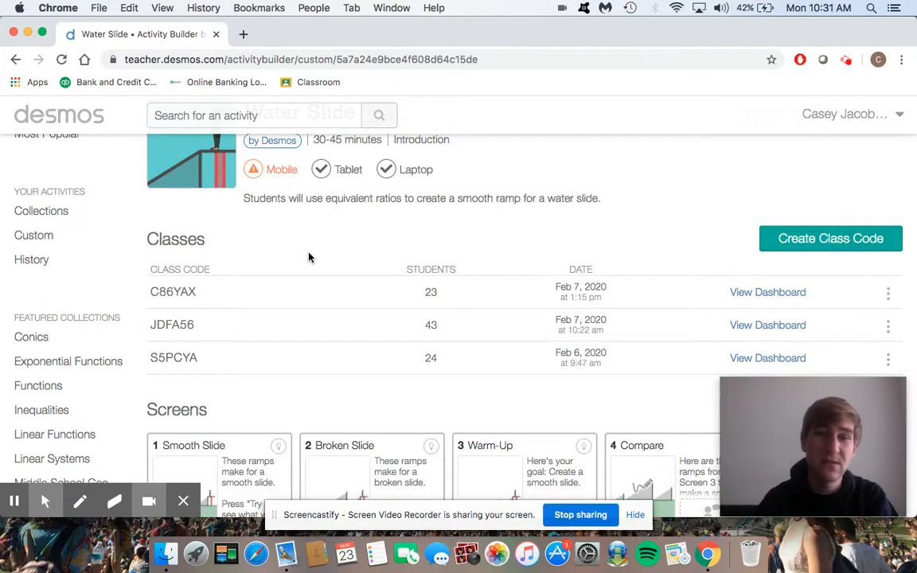
scroll(412, 283, "up", 1)
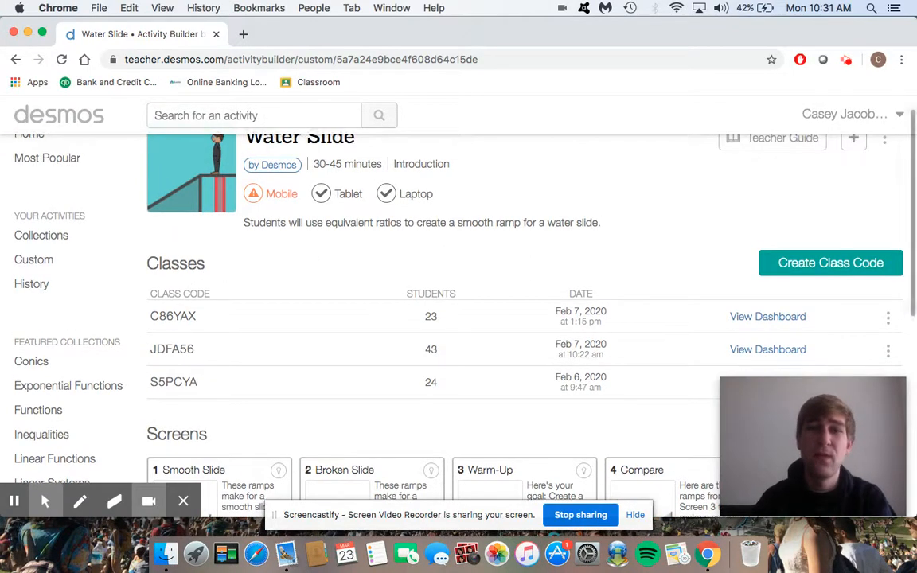
scroll(307, 285, "up", 1)
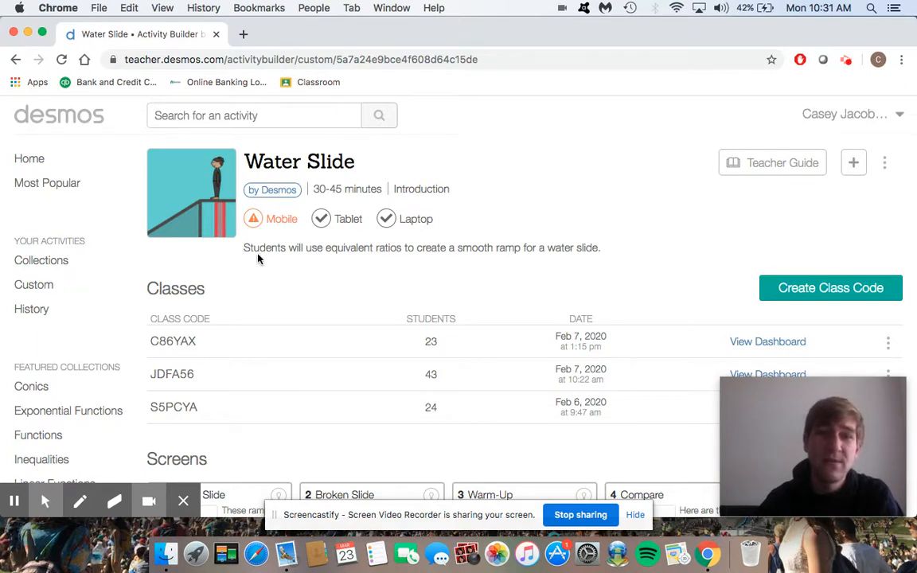
left_click_drag(243, 248, 321, 248)
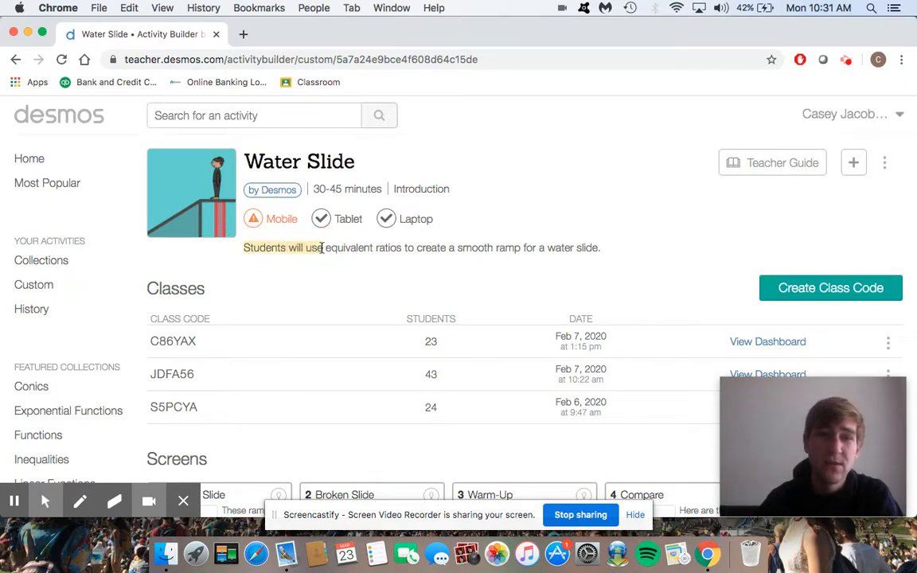
left_click(405, 248)
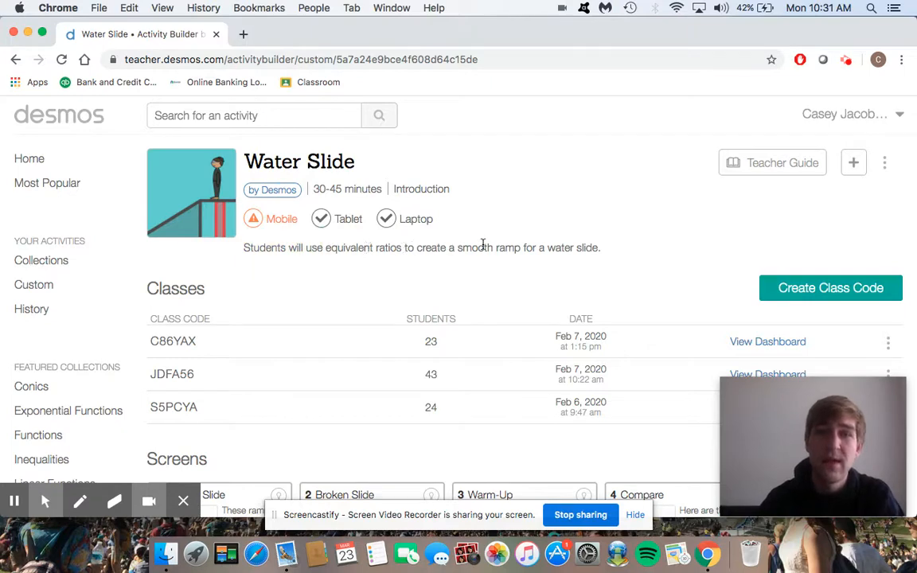
Preview the Smooth Slide student screen of the Water Slide activity, run its Try It animation, and close the preview.
scroll(477, 318, "down", 7)
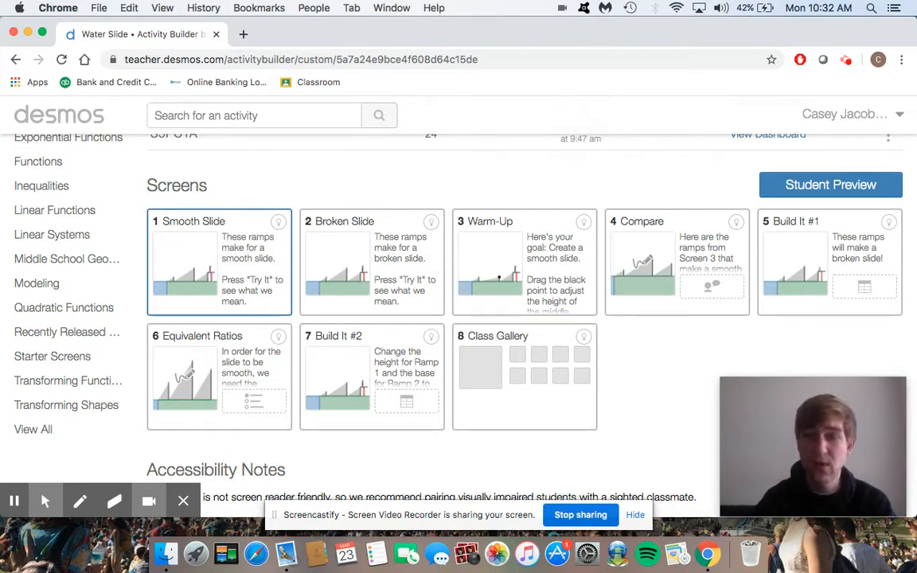
left_click(227, 257)
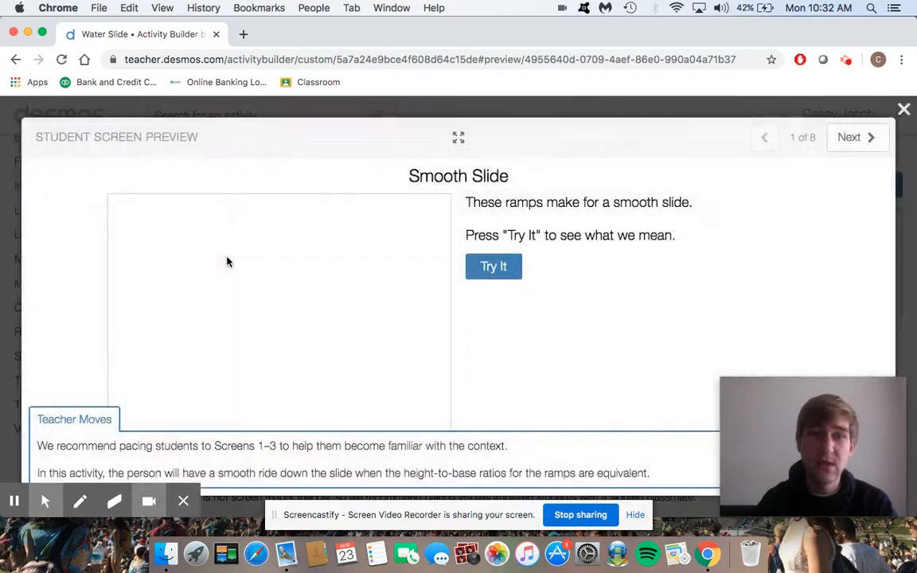
scroll(376, 290, "down", 3)
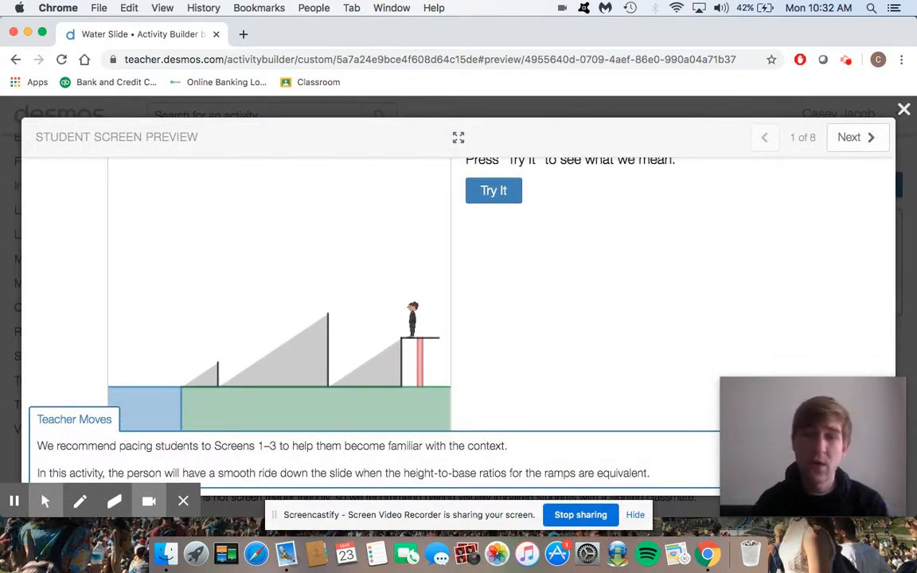
scroll(477, 199, "up", 3)
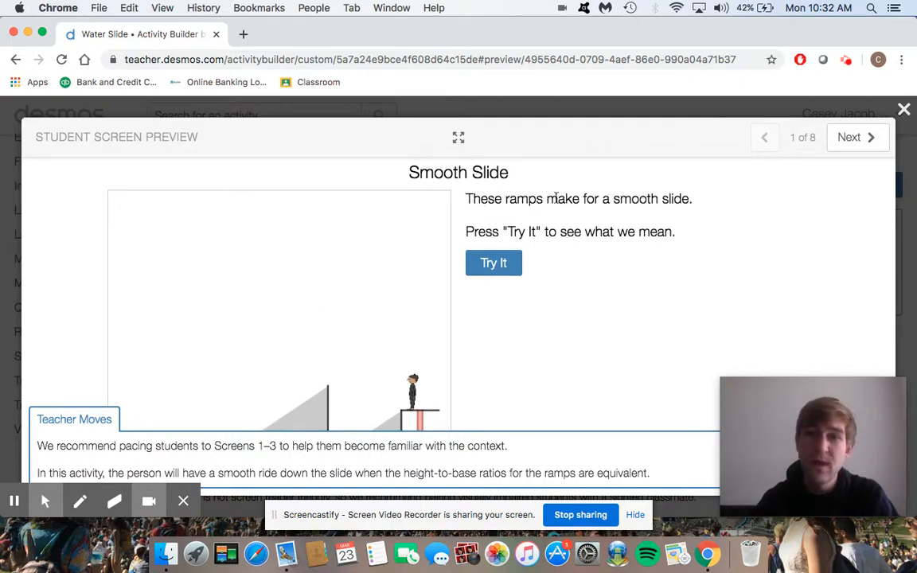
scroll(518, 260, "down", 3)
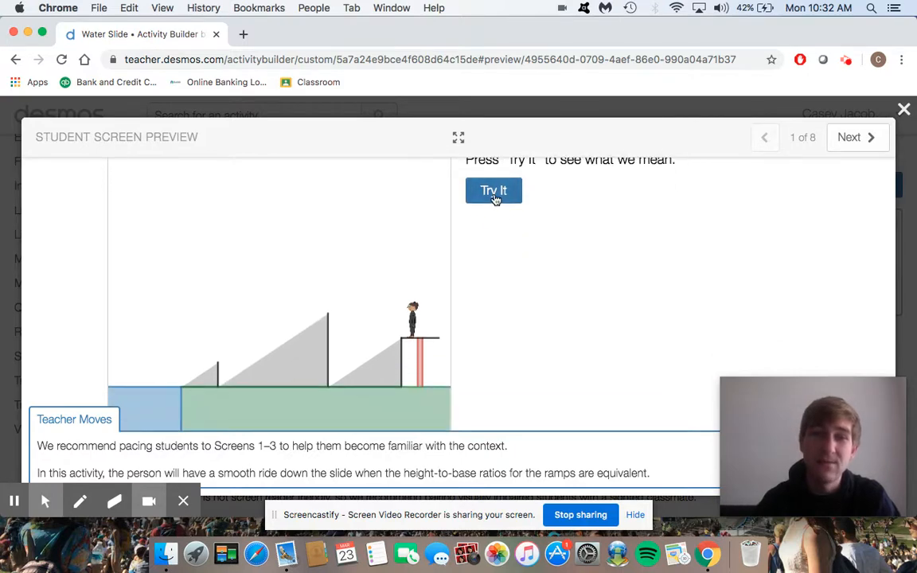
left_click(494, 191)
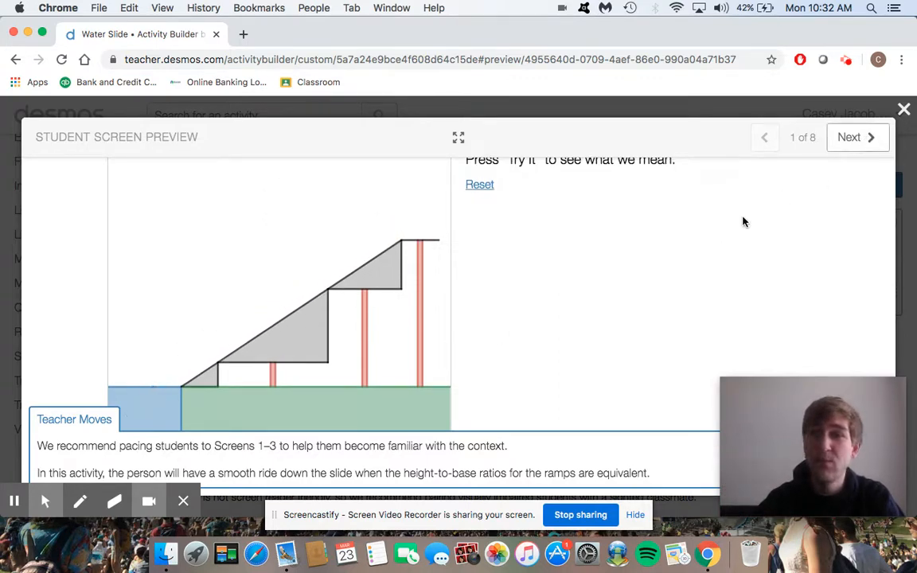
scroll(659, 284, "up", 3)
left_click(903, 109)
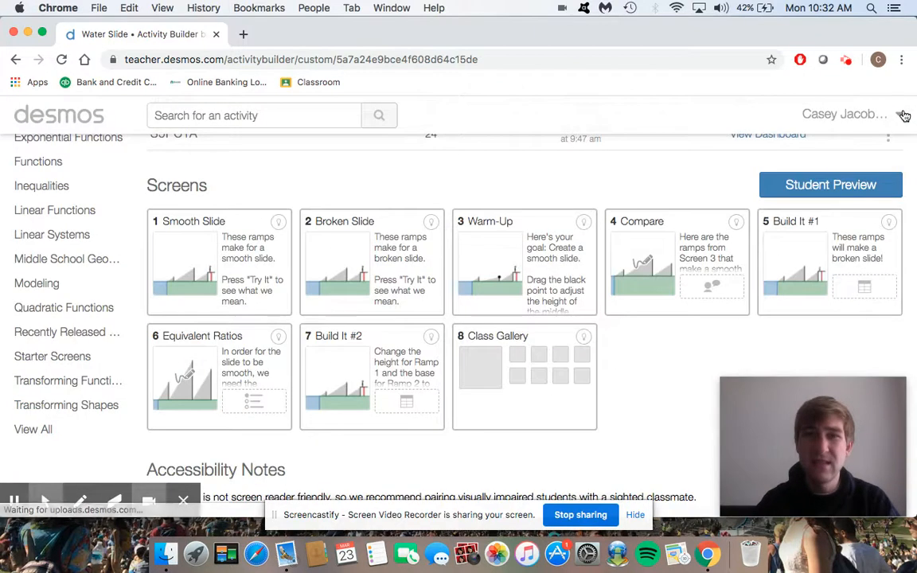
Return to the Classroom Activities home page and sign out of the teacher account.
scroll(491, 199, "up", 5)
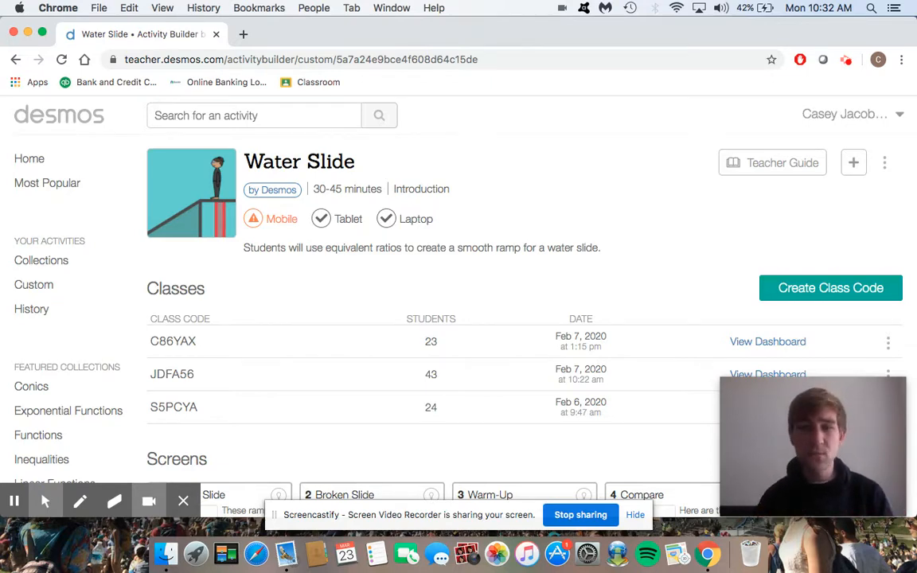
left_click(33, 158)
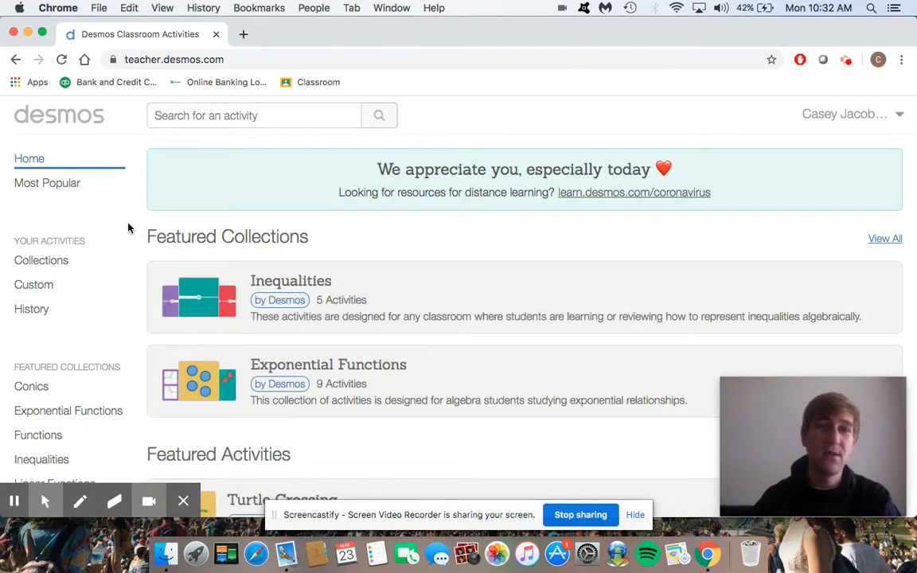
left_click(898, 116)
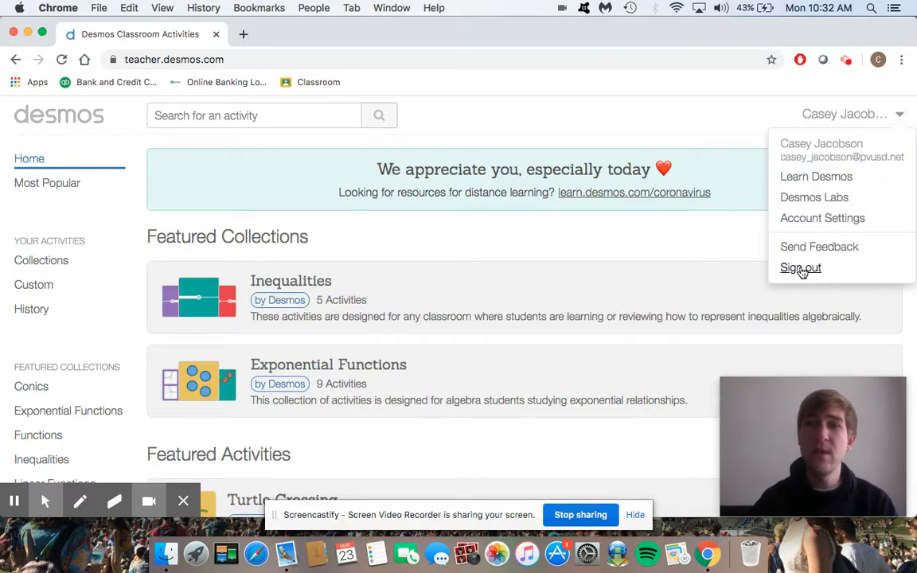
left_click(800, 268)
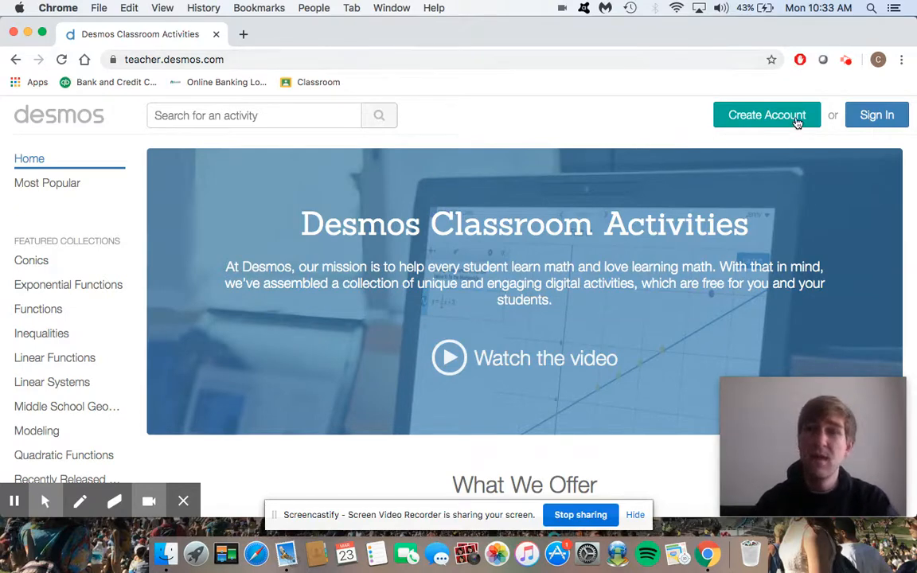
Sign in to the teacher site with the school Google account and dismiss the account menu.
left_click(876, 117)
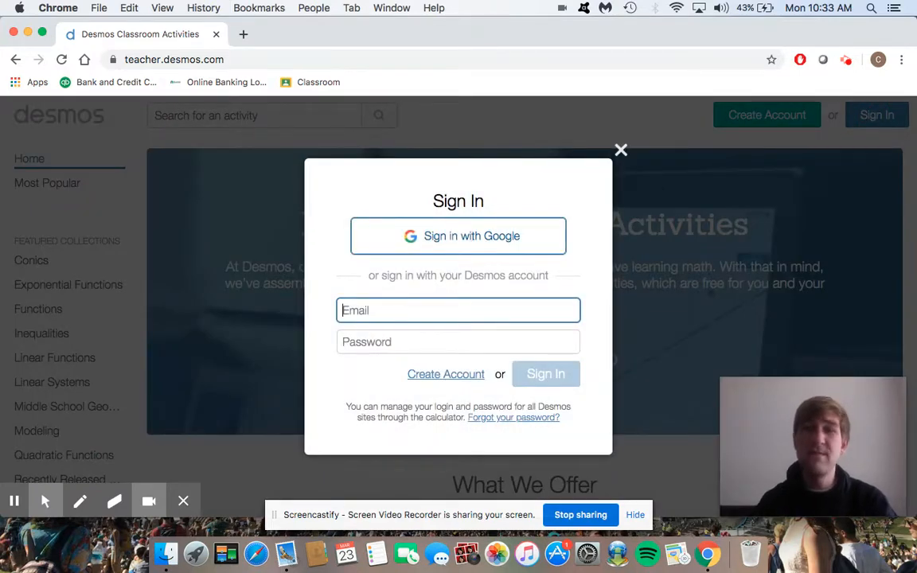
left_click(471, 241)
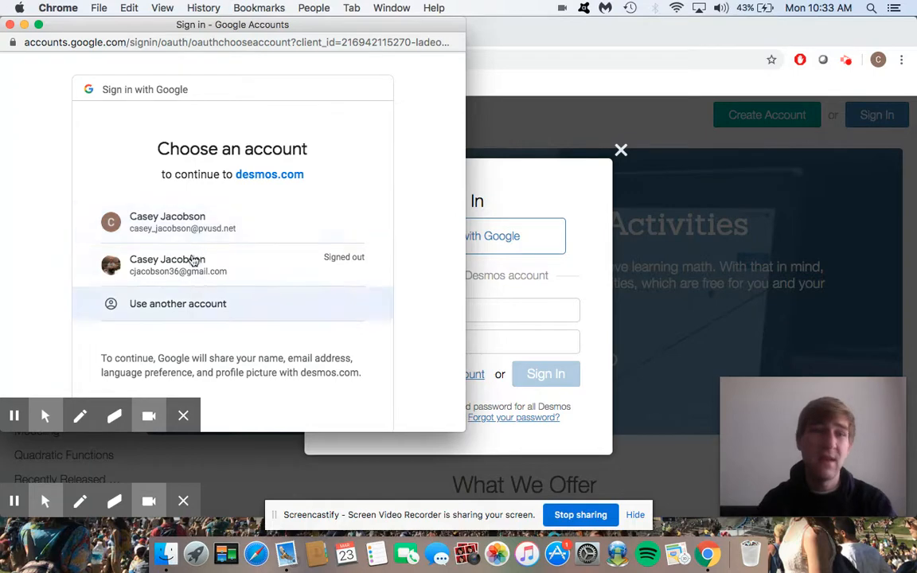
left_click(197, 222)
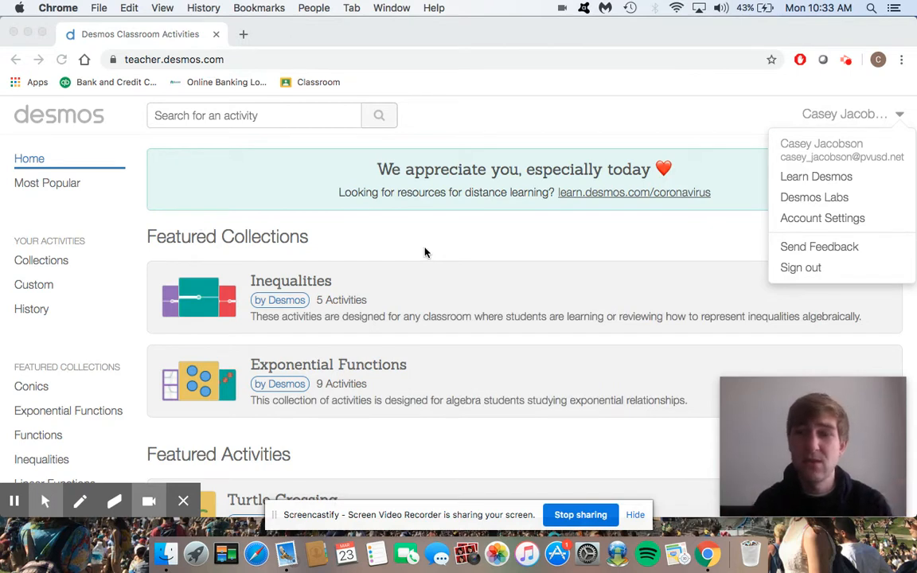
left_click(898, 115)
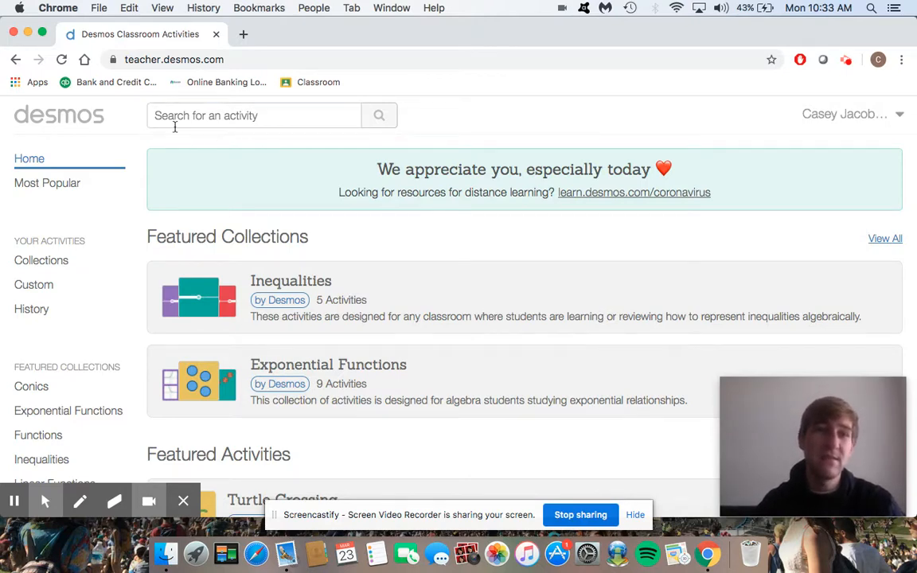
Open the Custom page under Your Activities and look through the list of self-made activities.
left_click_drag(13, 240, 83, 240)
left_click(86, 241)
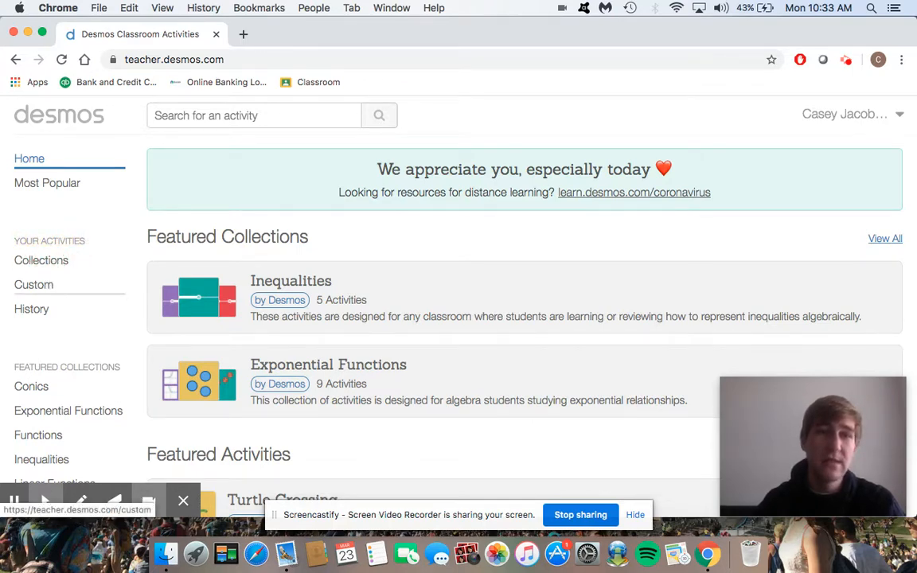
left_click(38, 284)
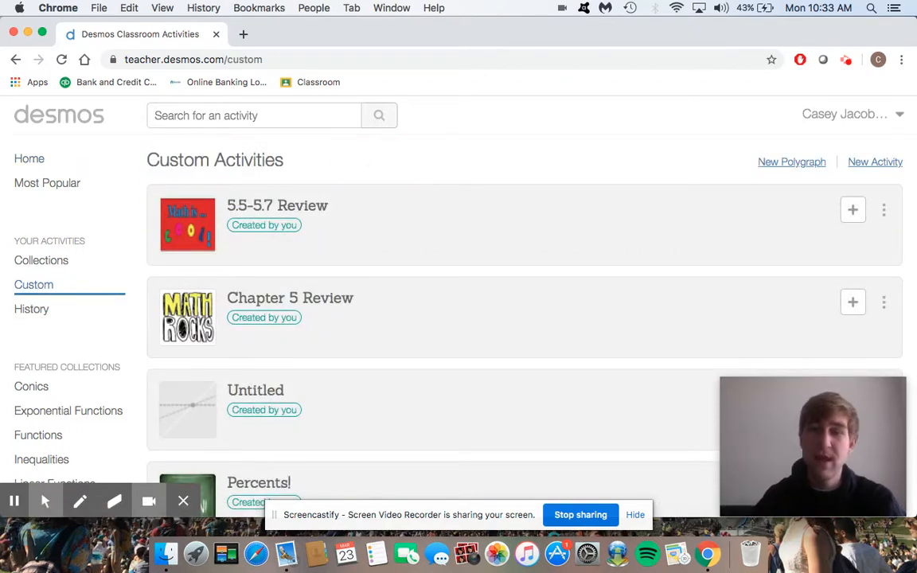
scroll(459, 318, "down", 8)
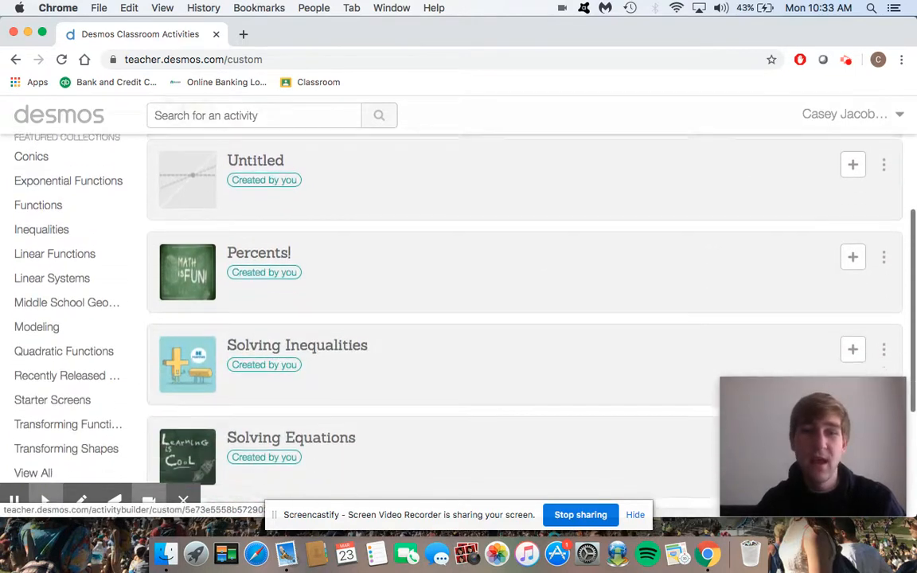
scroll(458, 319, "down", 3)
scroll(458, 318, "up", 3)
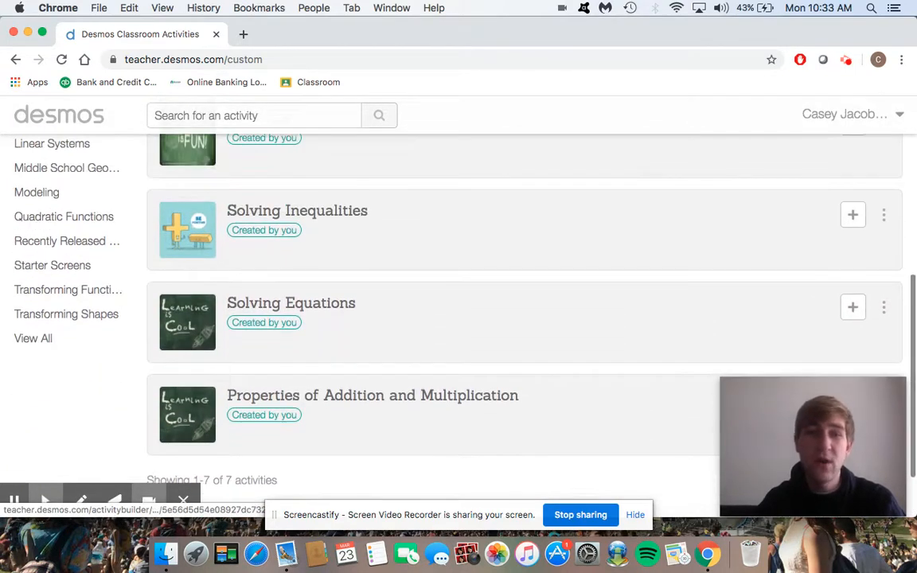
scroll(458, 318, "up", 9)
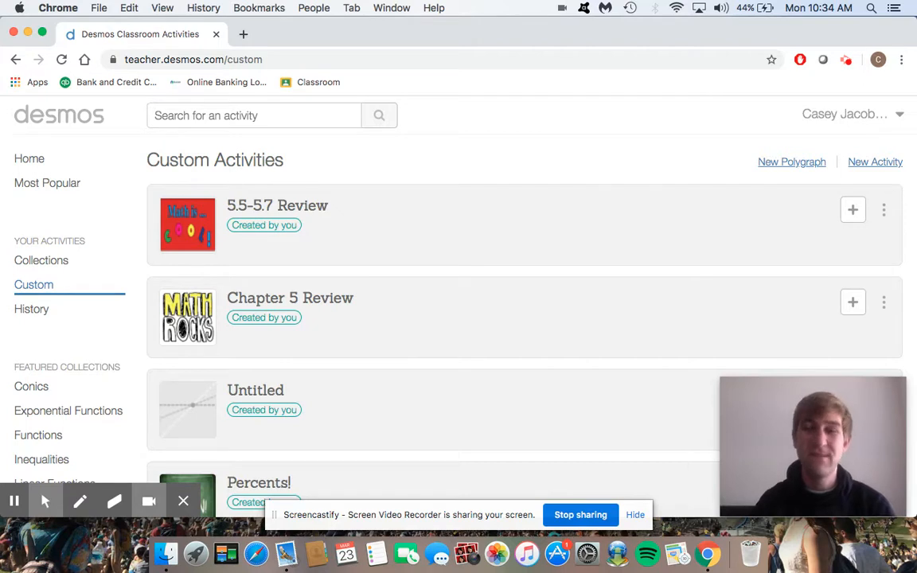
Create a new custom activity titled "Integers!" and start building it.
left_click(872, 163)
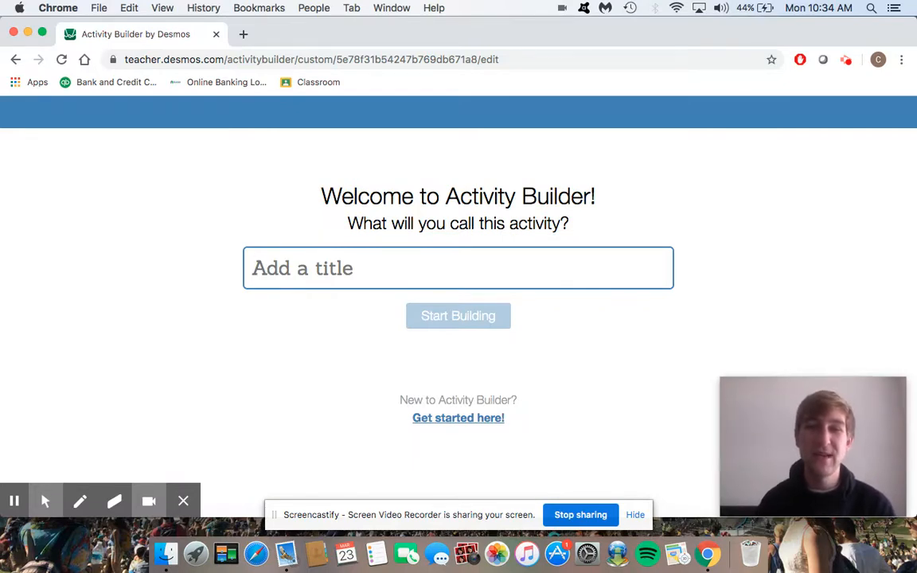
type("Int")
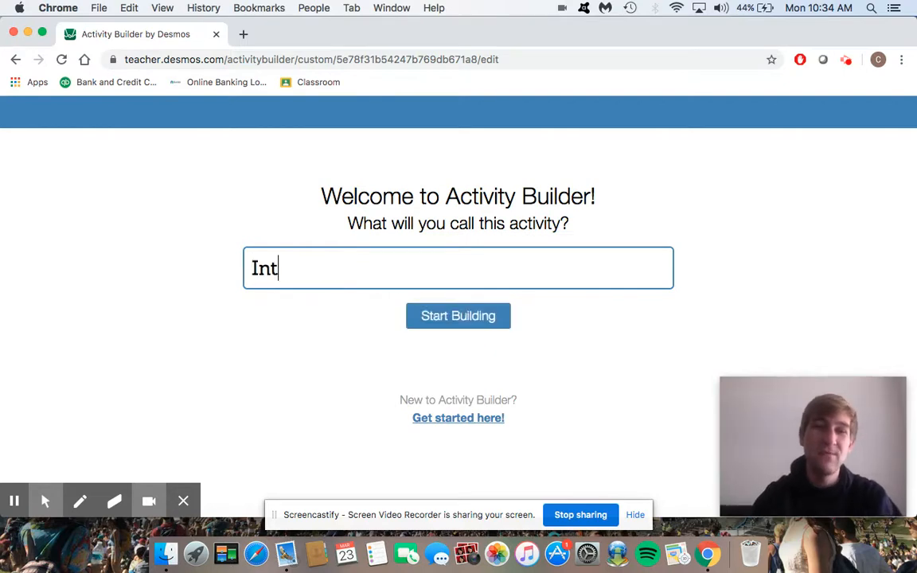
type("egers!")
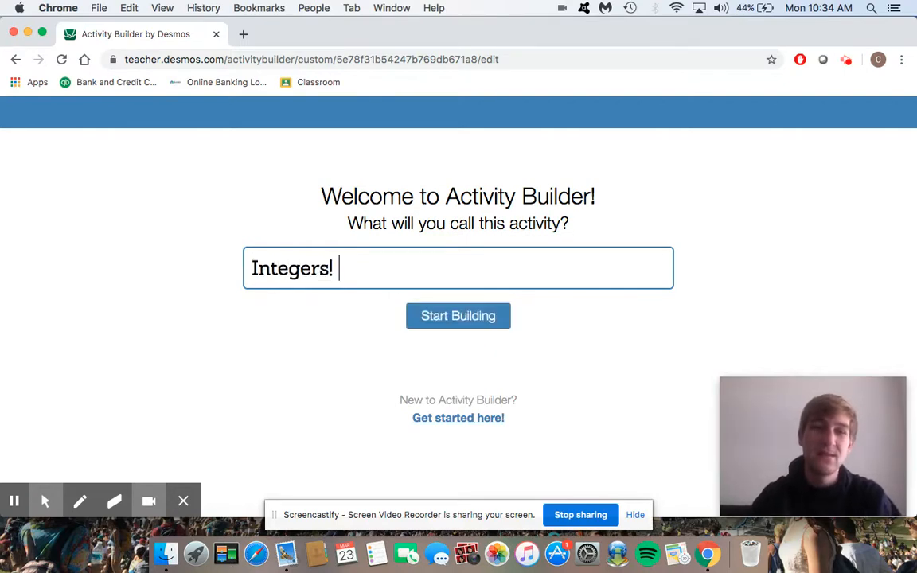
left_click(465, 320)
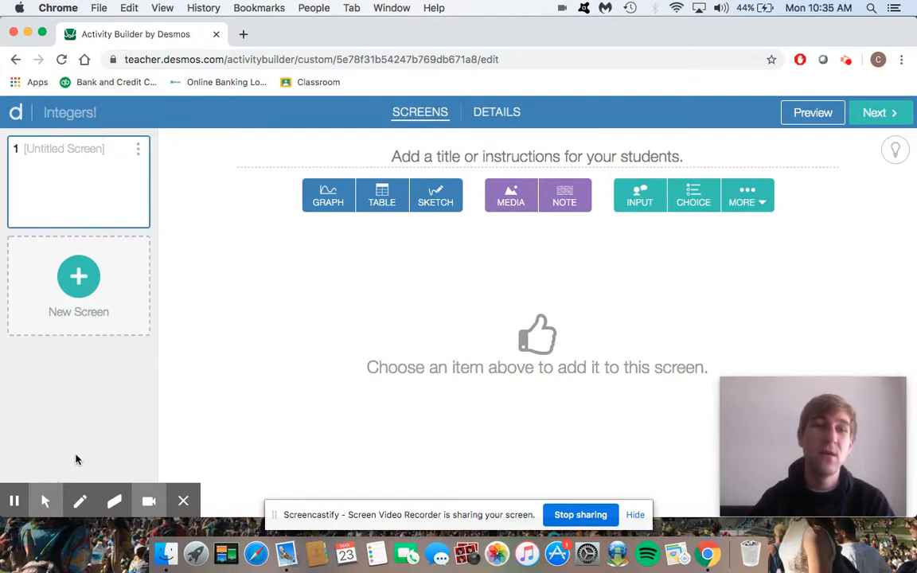
Add two blank screens to the Integers! activity for a total of three, and return to screen 1.
left_click(76, 262)
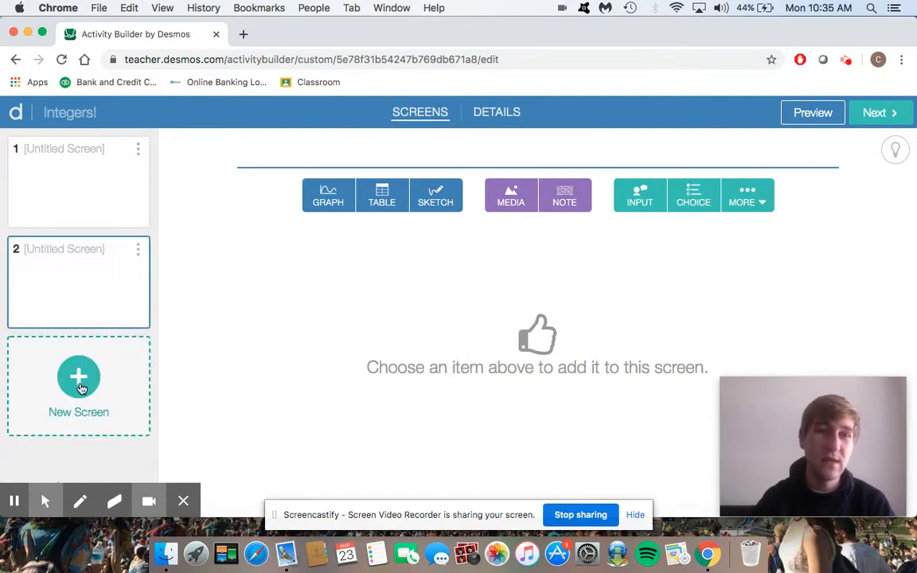
left_click(77, 175)
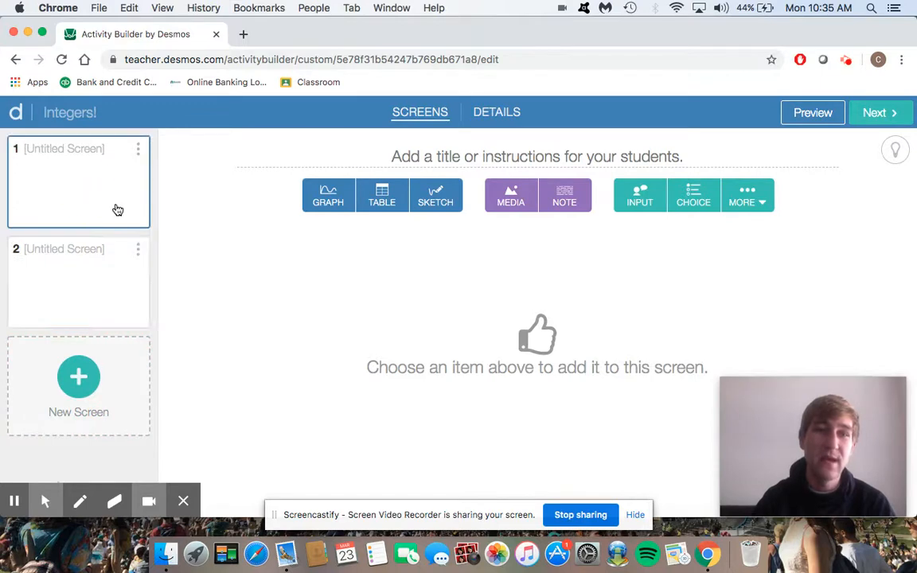
left_click(89, 257)
left_click(80, 351)
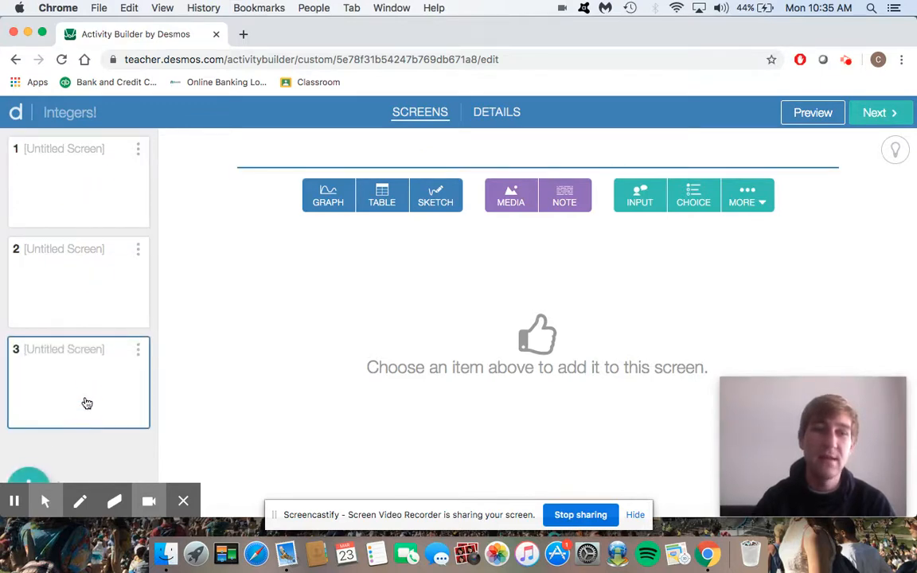
left_click(92, 294)
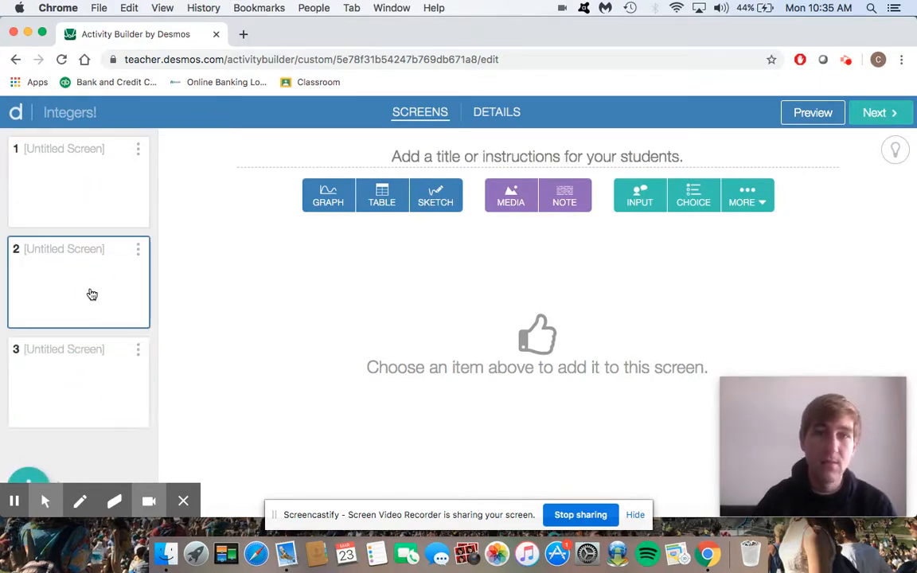
left_click(82, 185)
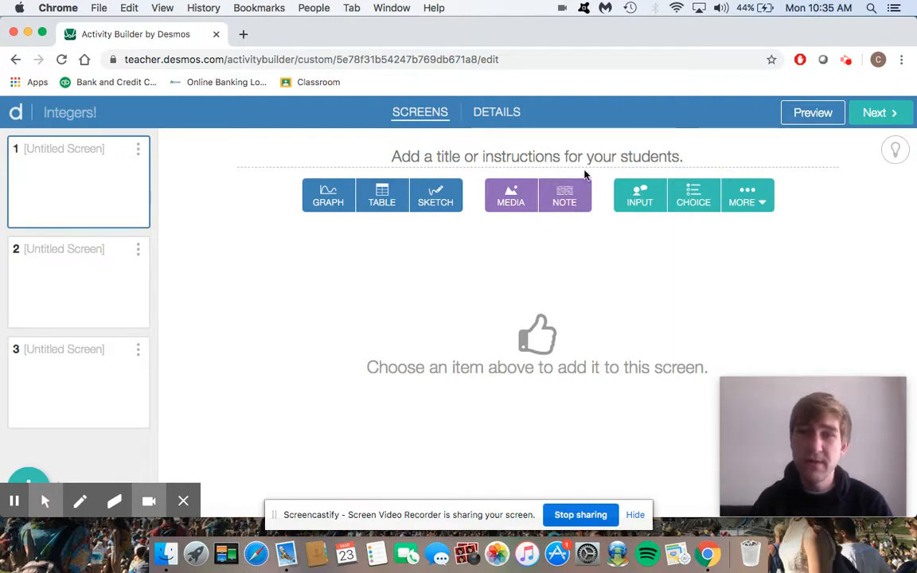
Add a note to screen 1 reading "Hey Team! Today you will be completing an activity on integers! Click next to get started." as three paragraphs.
left_click(565, 199)
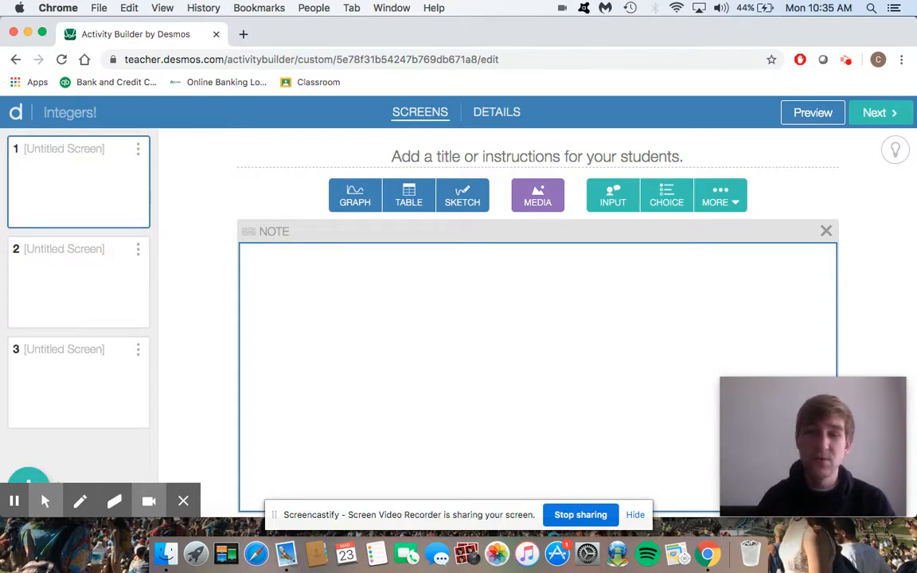
type("Hey Team!")
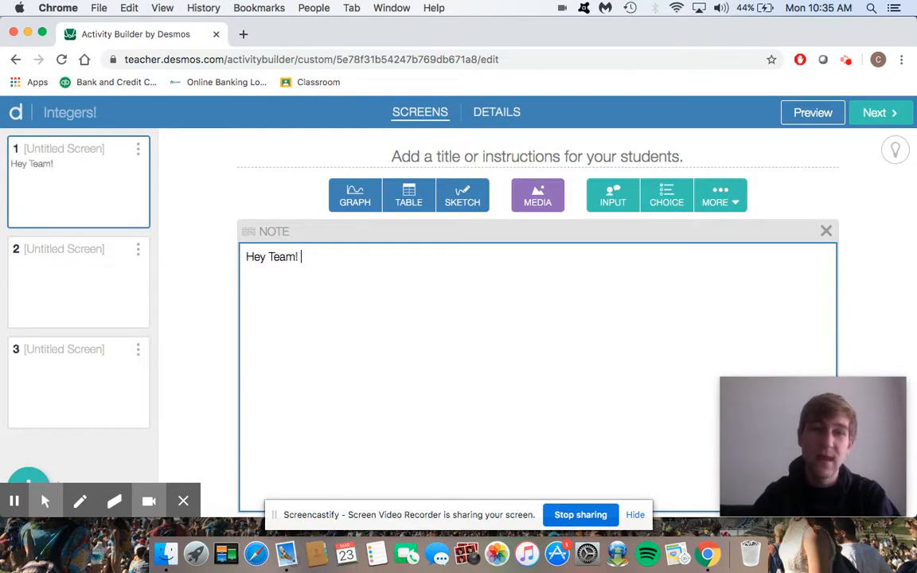
key("Return")
type("Today ")
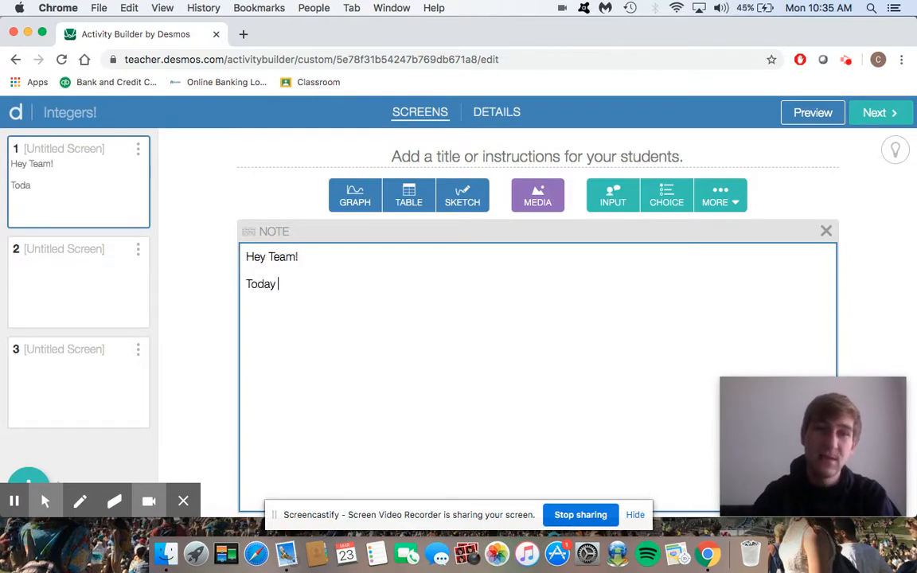
type("you will be complet")
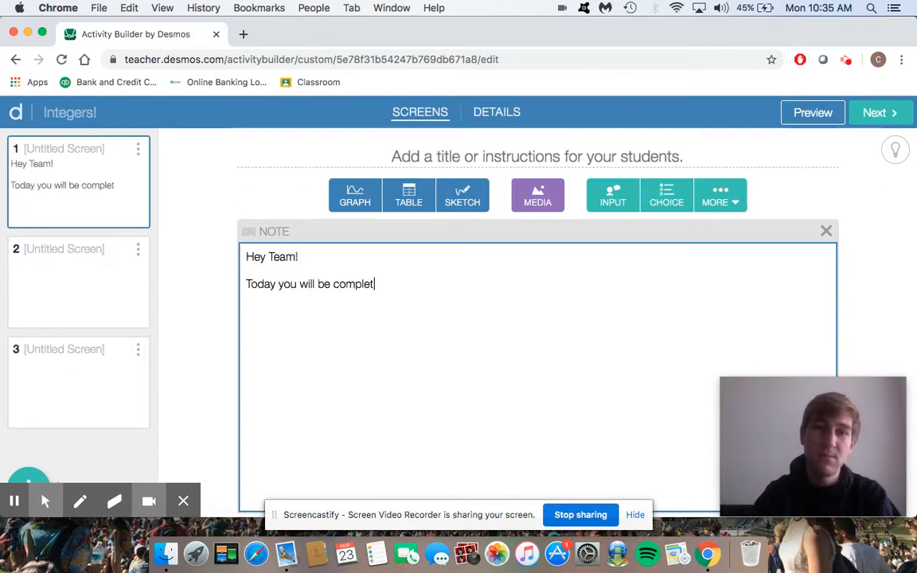
type("ing an acti")
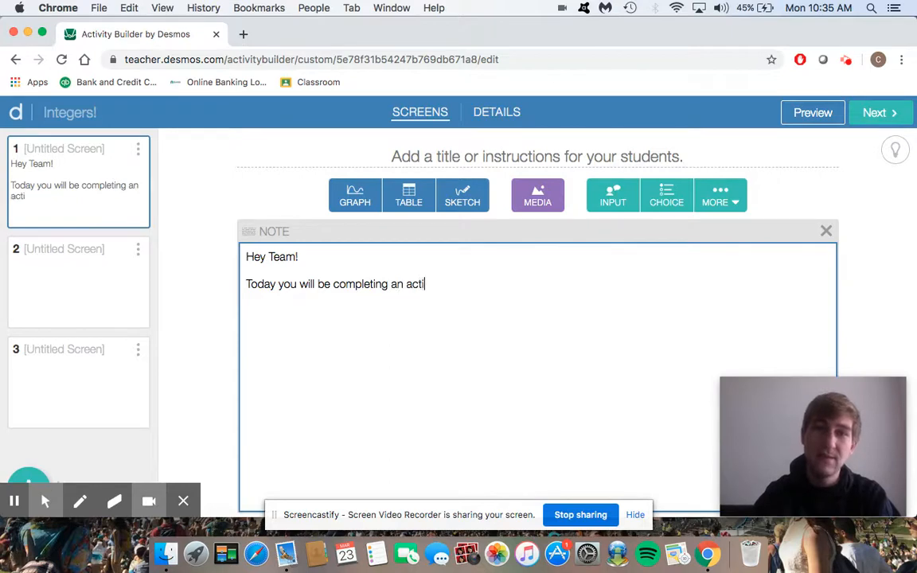
type("vity on integers!")
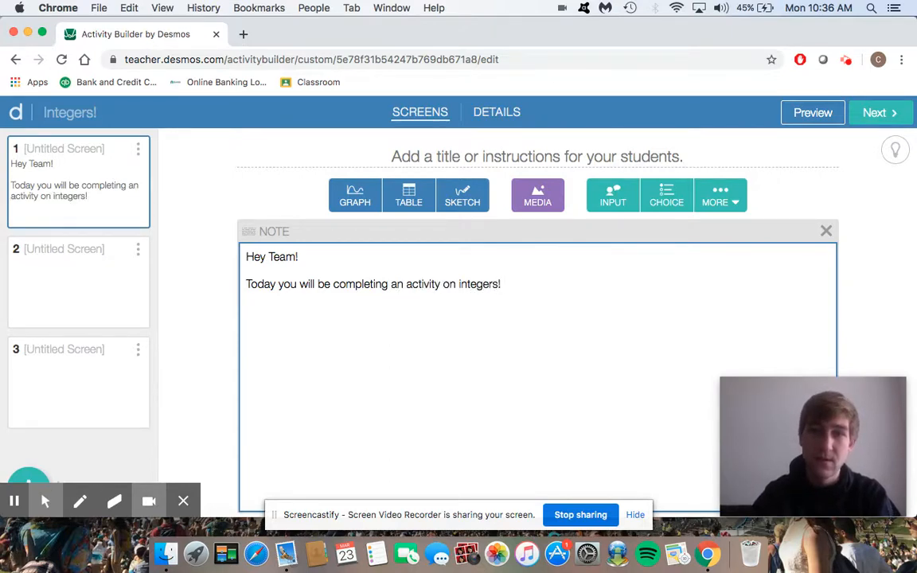
key("Return")
type("Click ne")
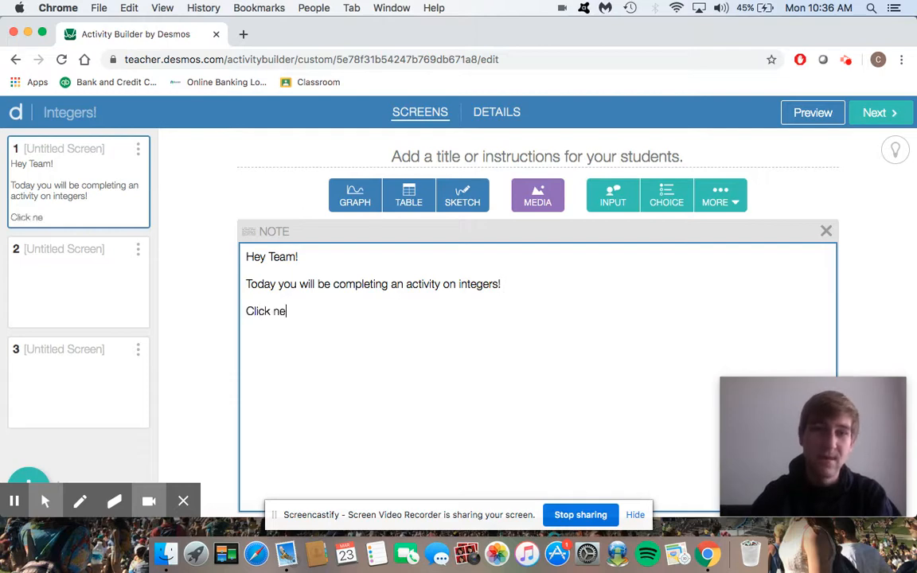
type("xt to get st")
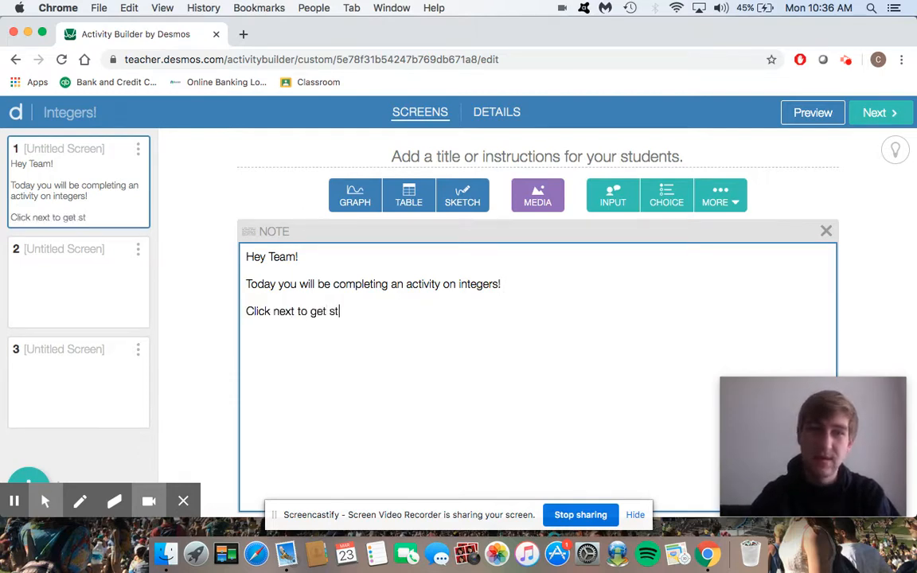
type("arted.")
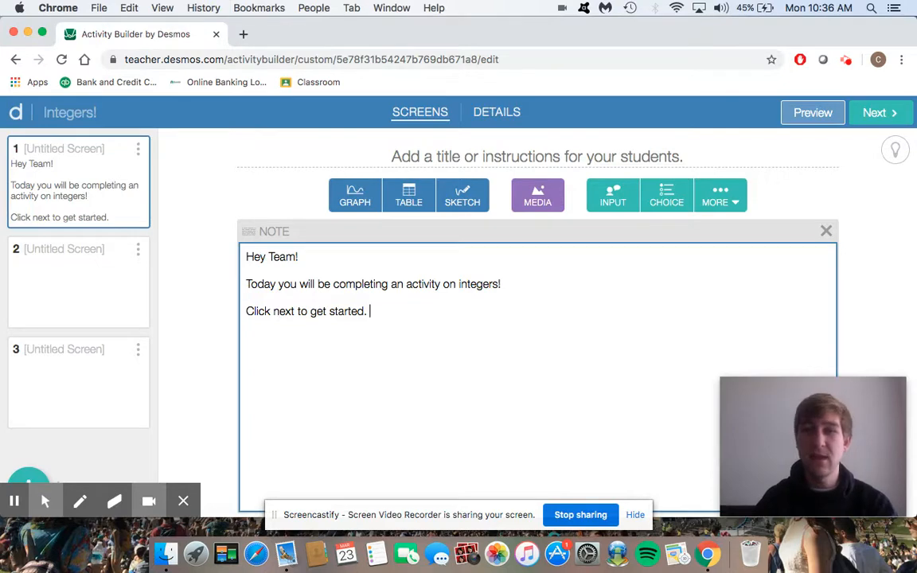
Preview screen 1 as students will see it, and return to editing its note.
left_click(811, 116)
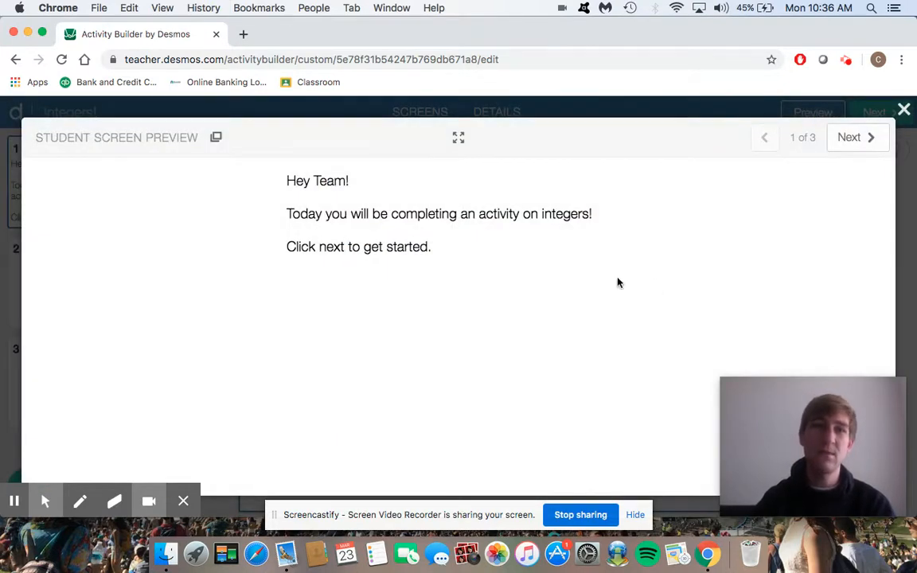
left_click_drag(36, 140, 196, 138)
left_click(309, 282)
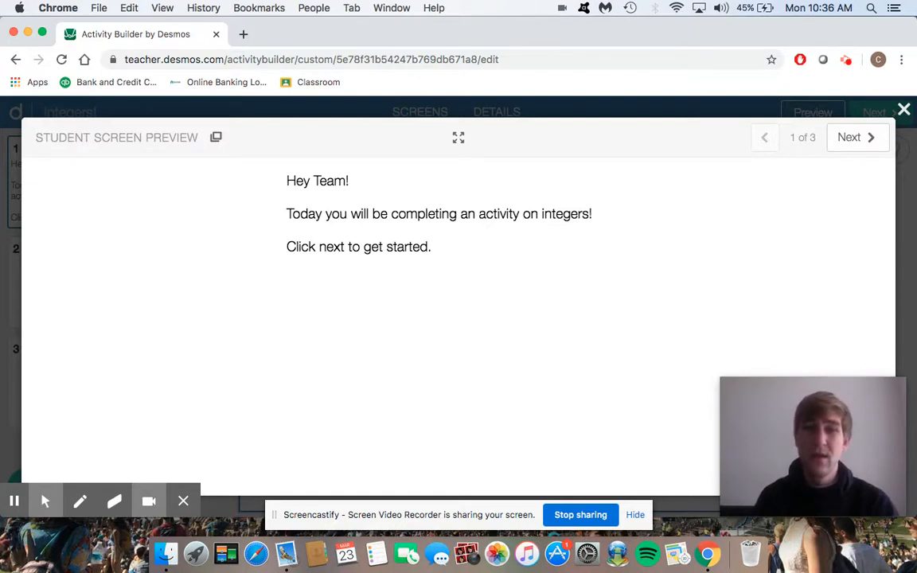
left_click(904, 109)
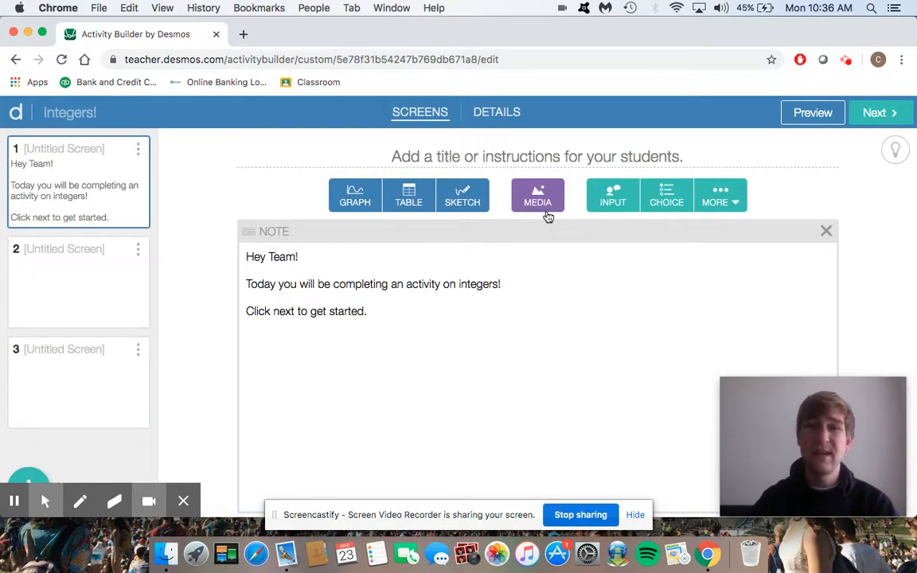
left_click(416, 315)
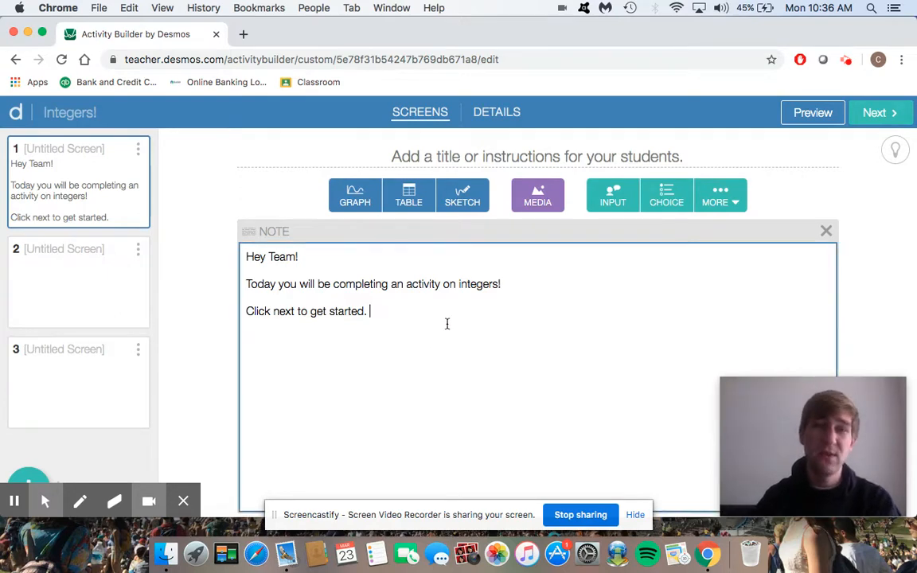
Search Google Images for "math is fun" in a new browser tab and look through the pictures.
left_click(243, 34)
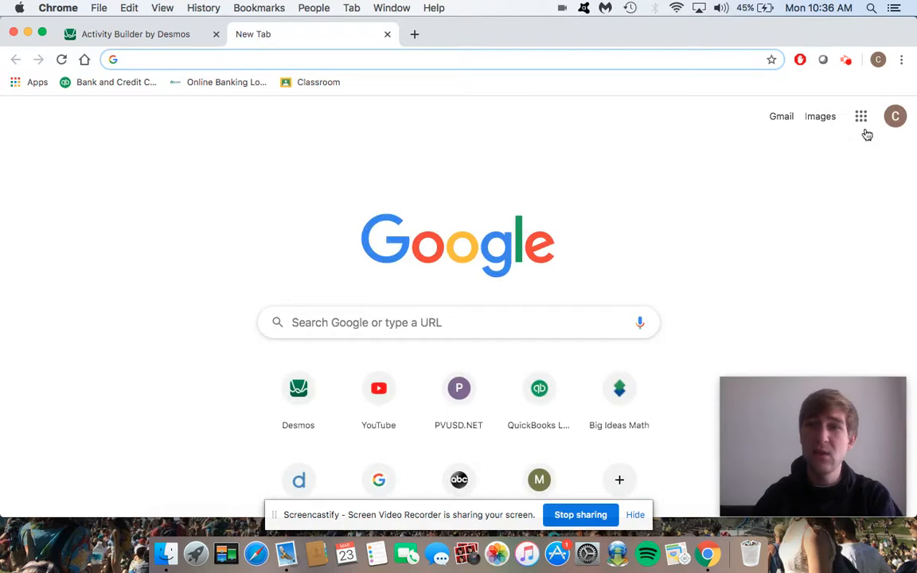
left_click(817, 119)
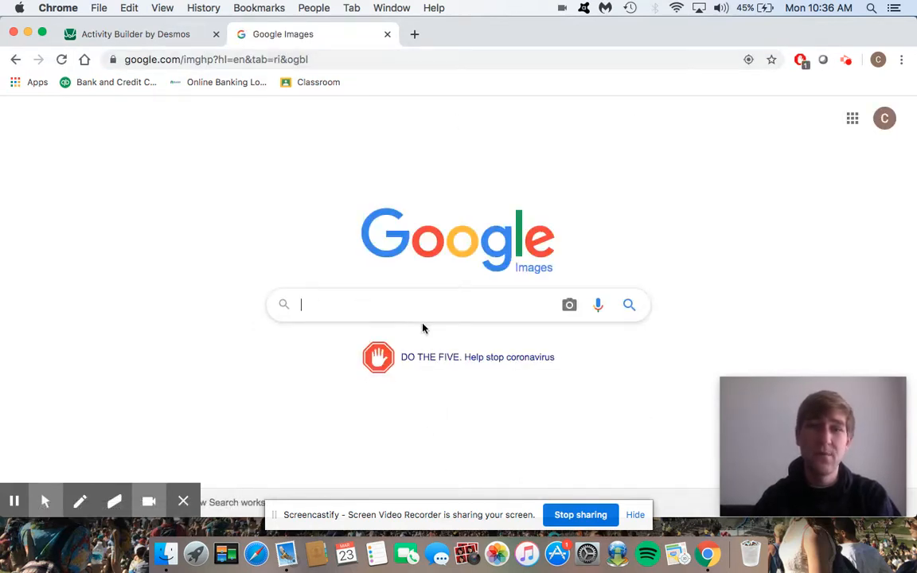
type("math is fun")
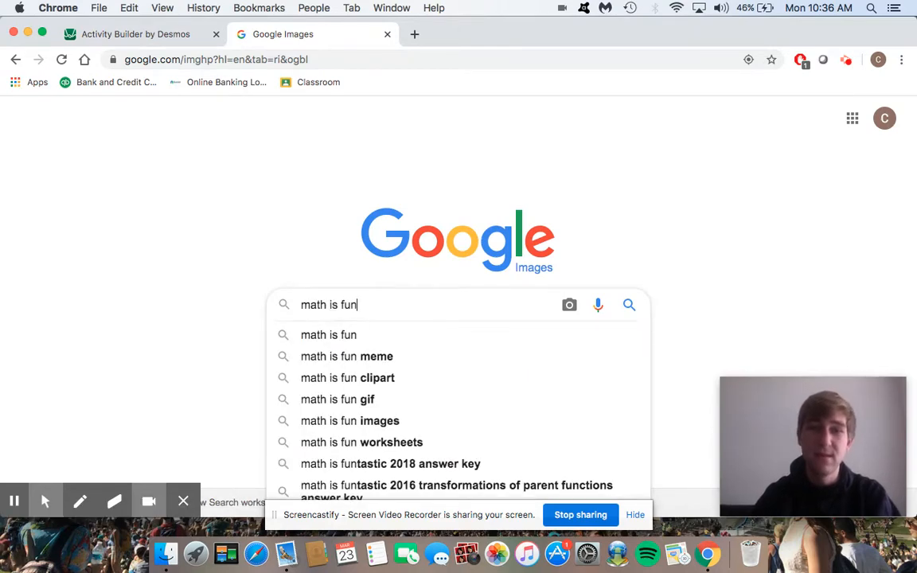
key("Return")
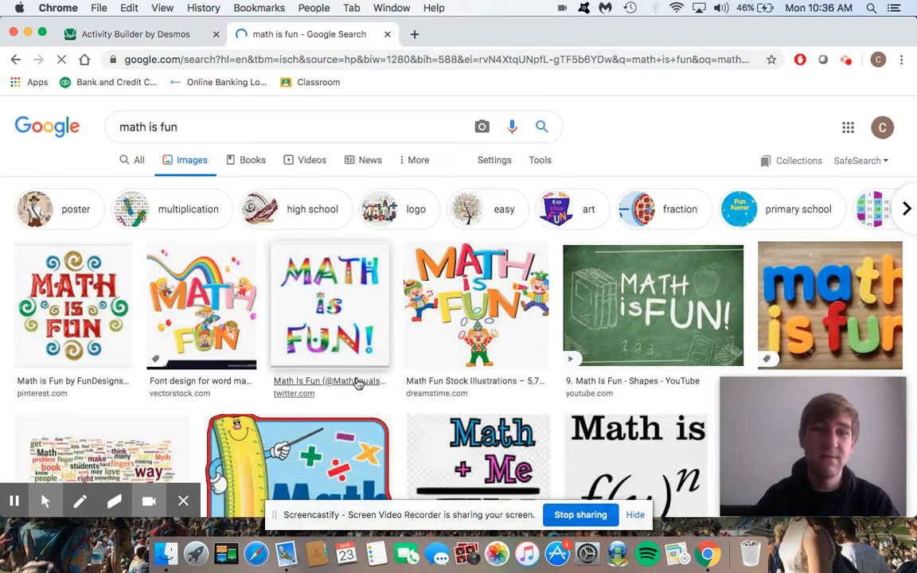
scroll(354, 380, "down", 3)
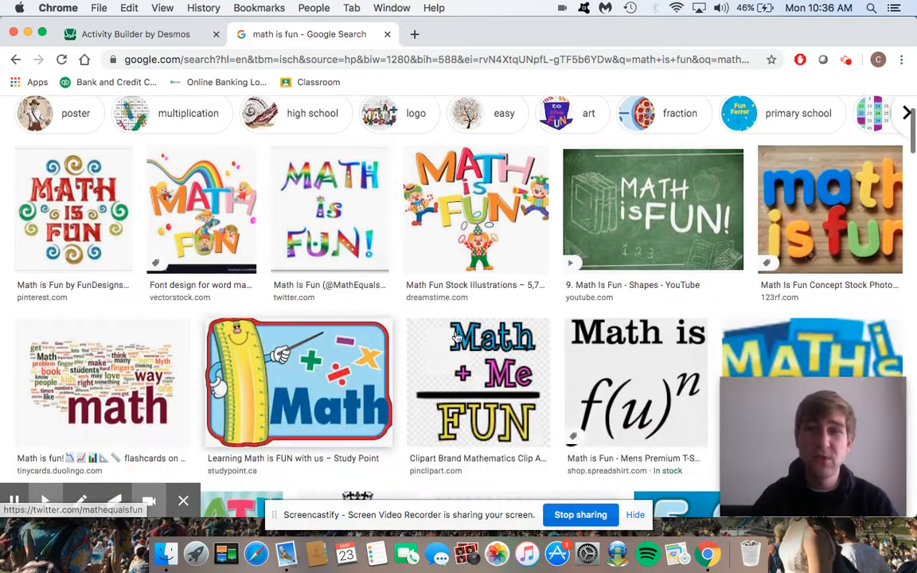
Save the "Math is Fun" picture with the three clowns to the Desktop as a JPEG image named #1.
left_click(475, 210)
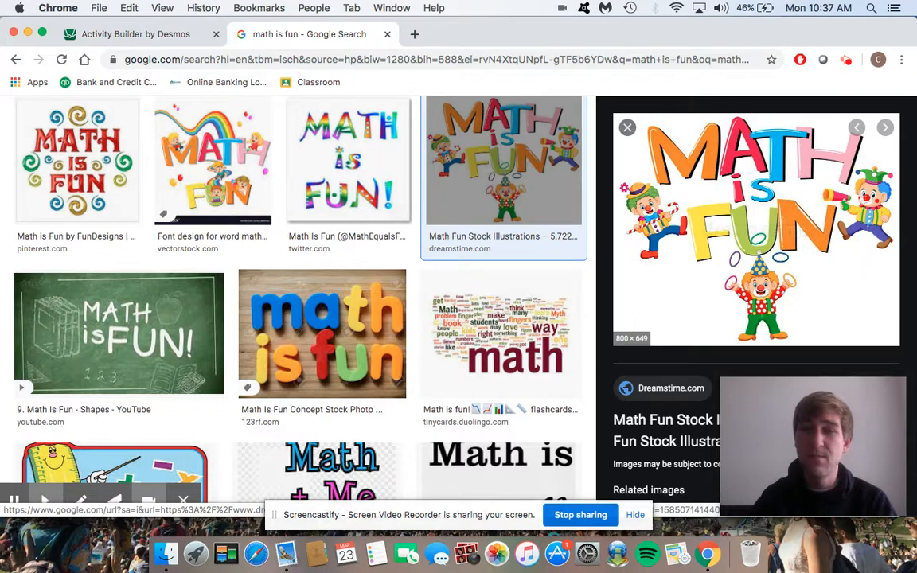
right_click(529, 184)
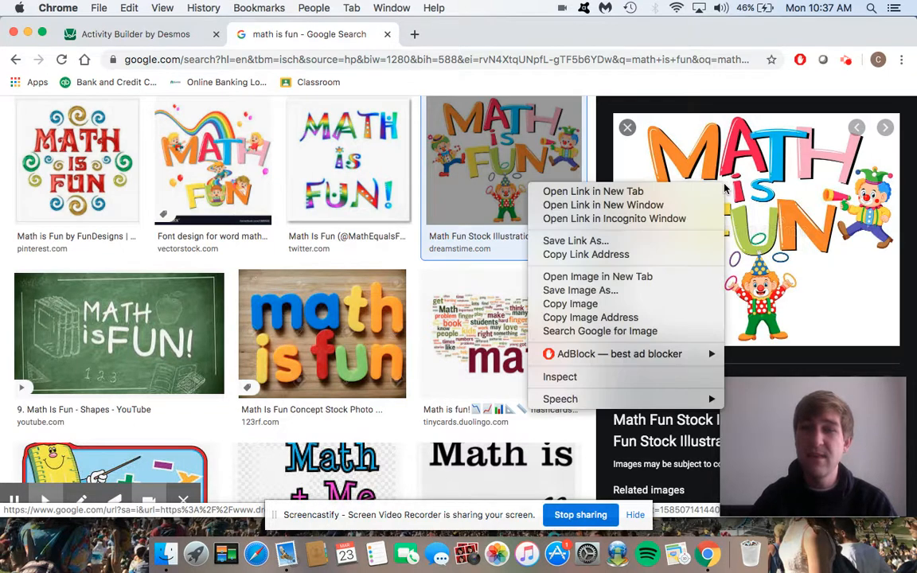
left_click(635, 291)
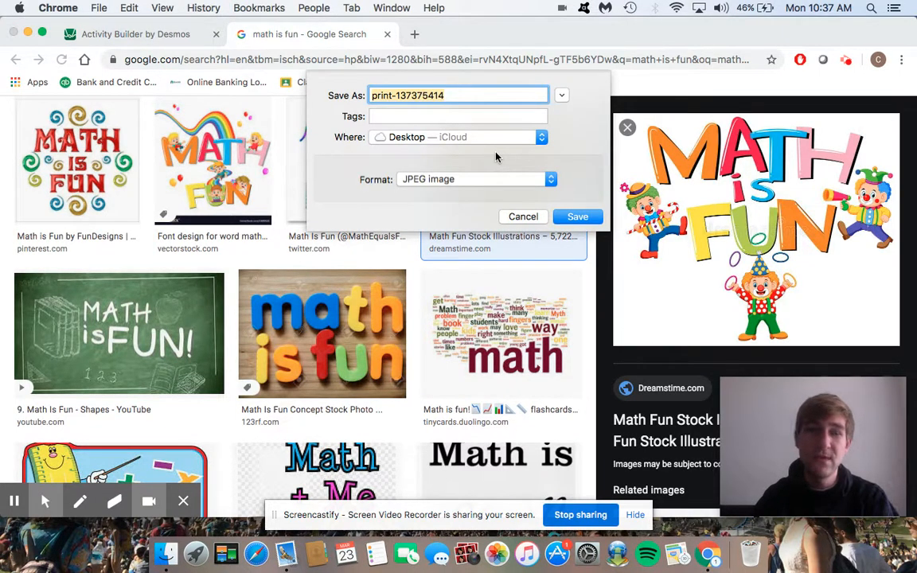
key("BackSpace")
type("1")
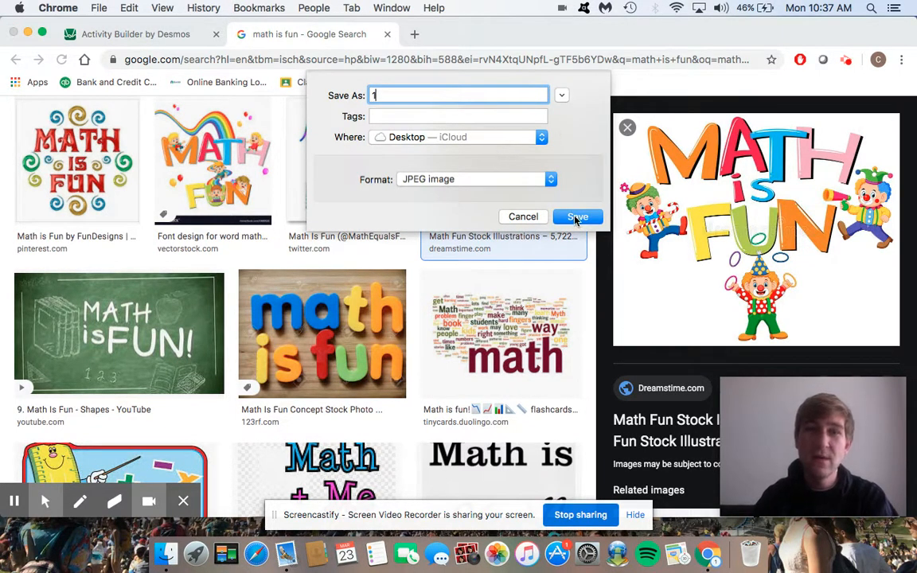
key("BackSpace")
type("#1")
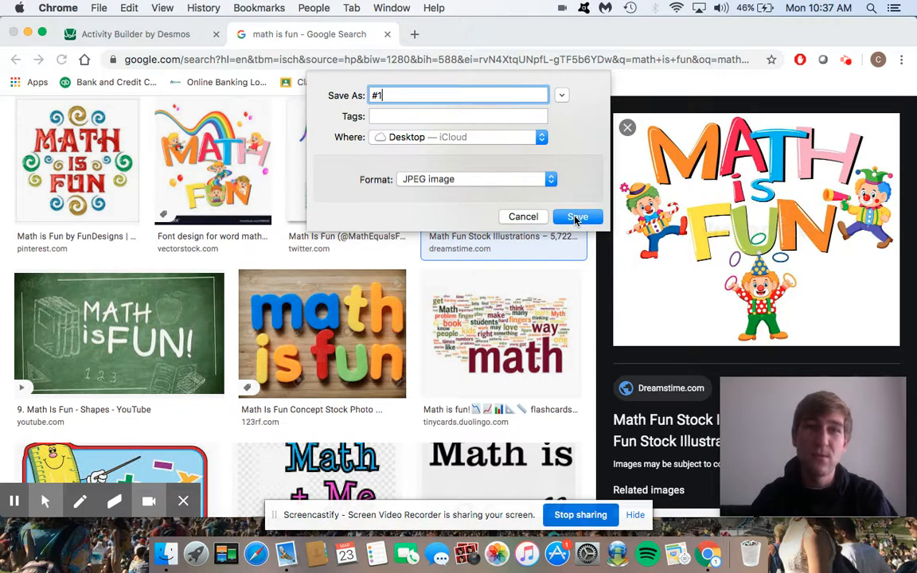
left_click(574, 217)
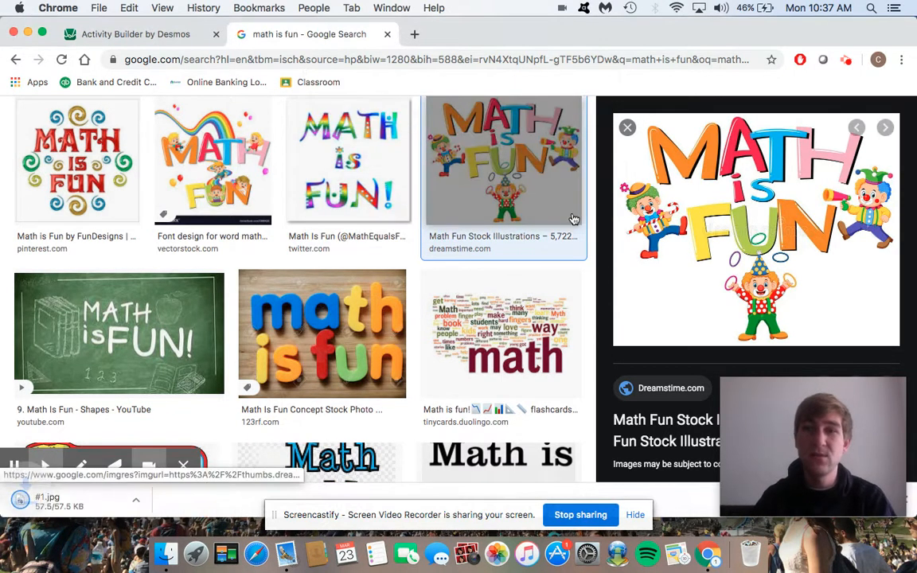
Back in the Integers! activity, upload #1.jpg from the Desktop as media on screen 1 and check it in the student preview.
left_click(140, 36)
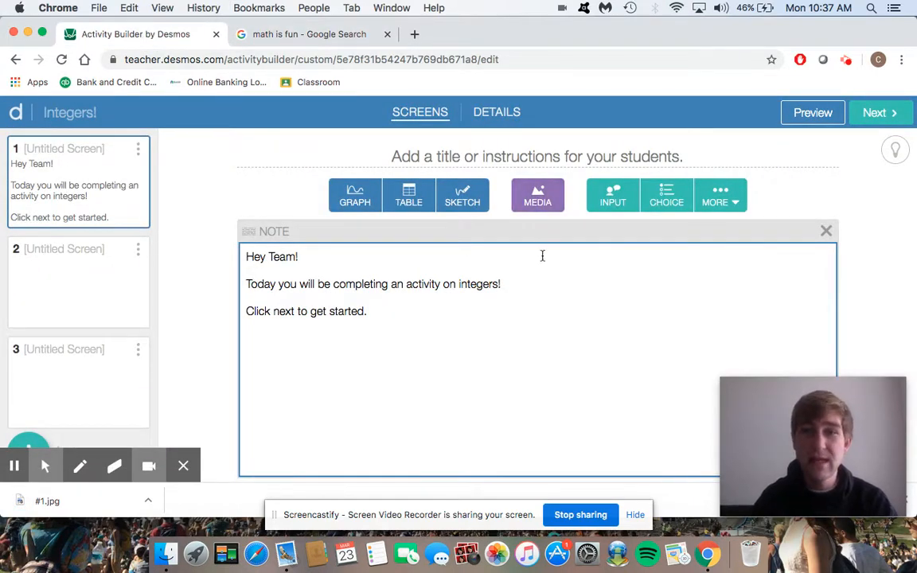
left_click(541, 197)
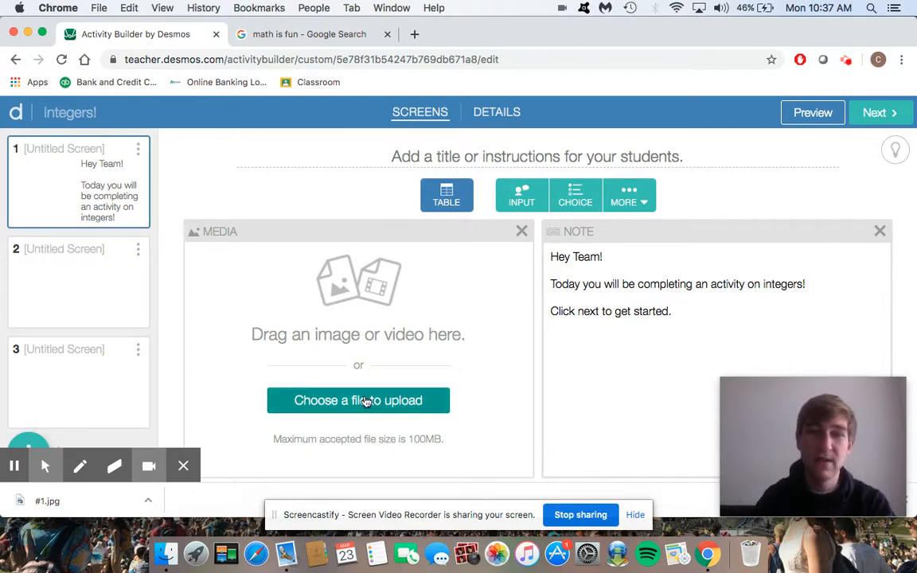
left_click(365, 402)
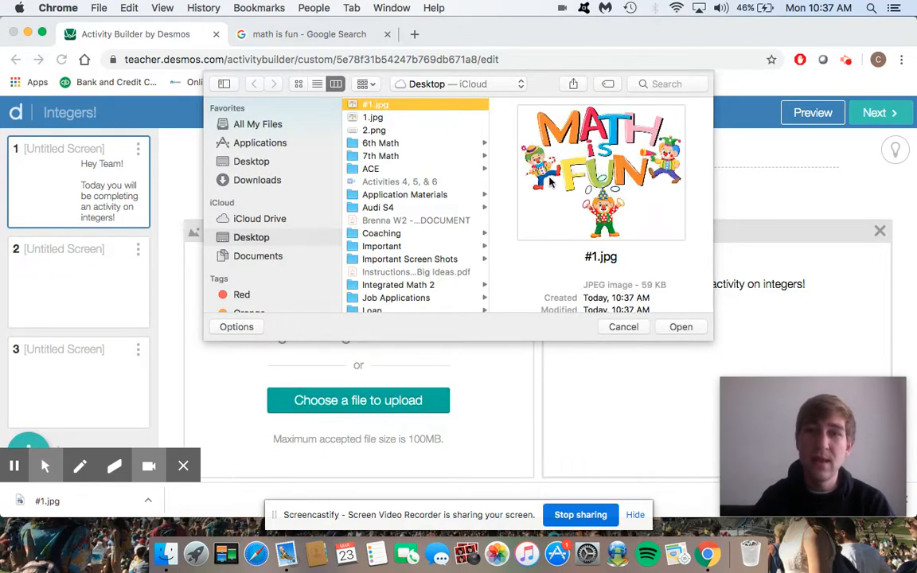
left_click(680, 327)
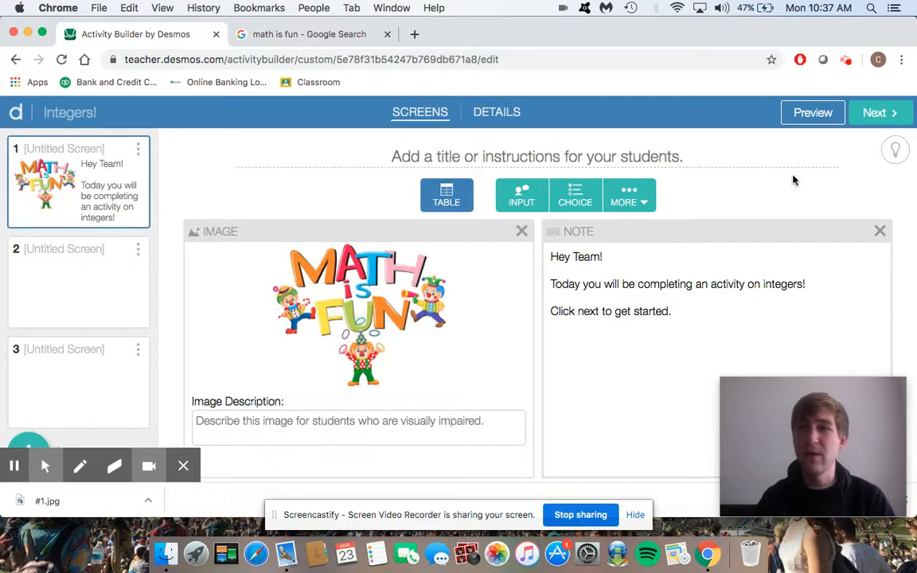
left_click(806, 114)
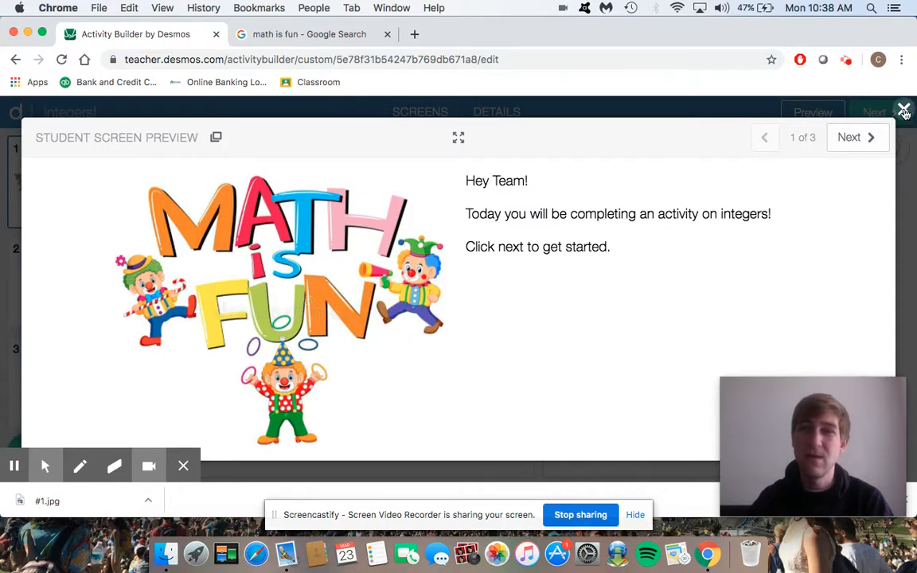
left_click(903, 110)
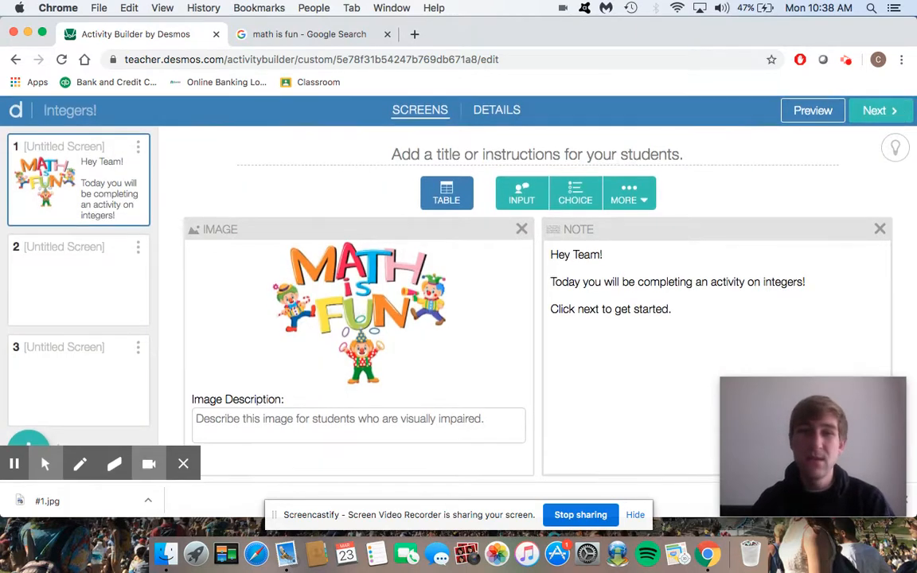
Add a note to screen 2 that reads "What is an integer?".
left_click(82, 289)
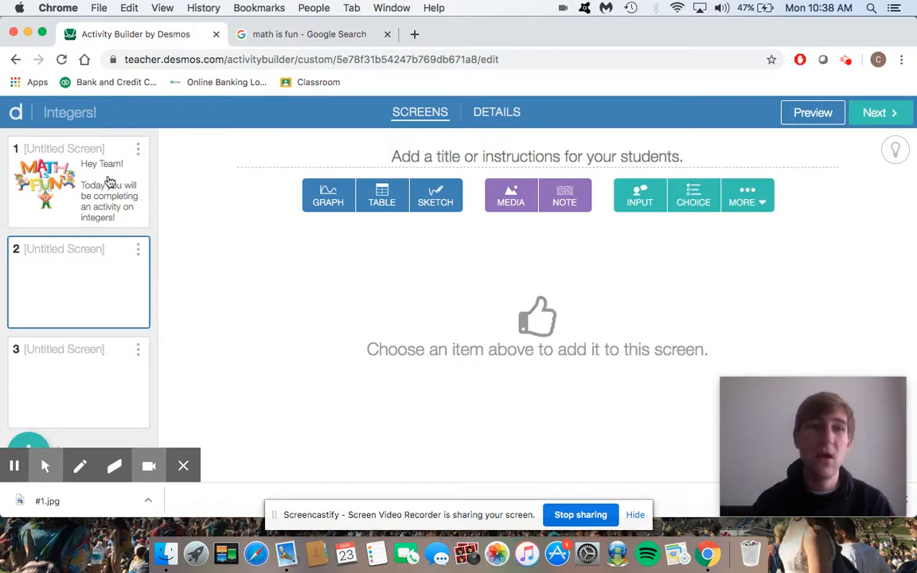
left_click(570, 203)
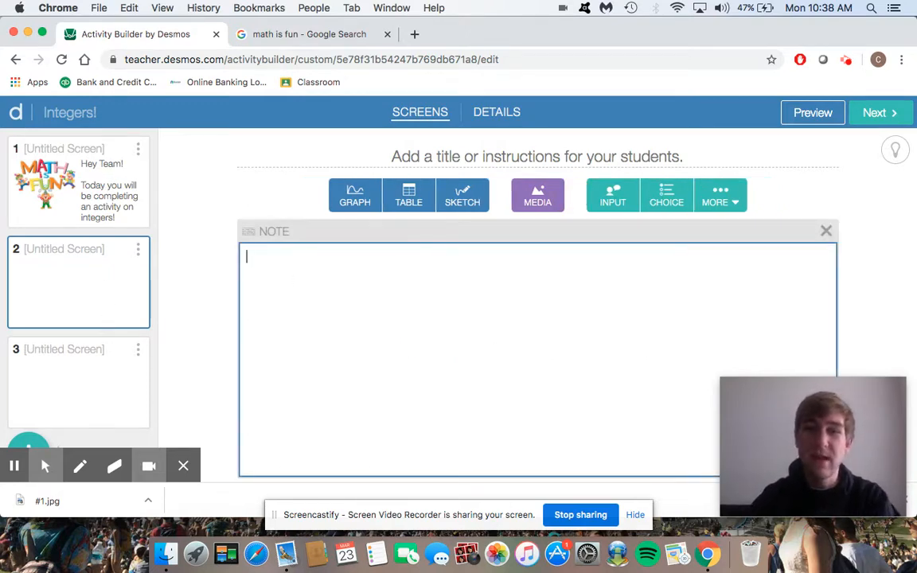
left_click(826, 231)
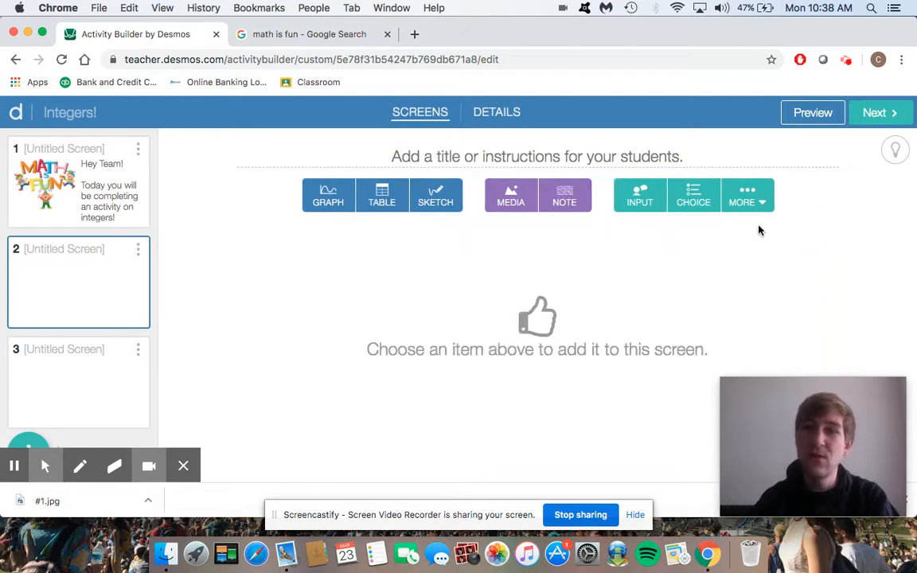
left_click(569, 204)
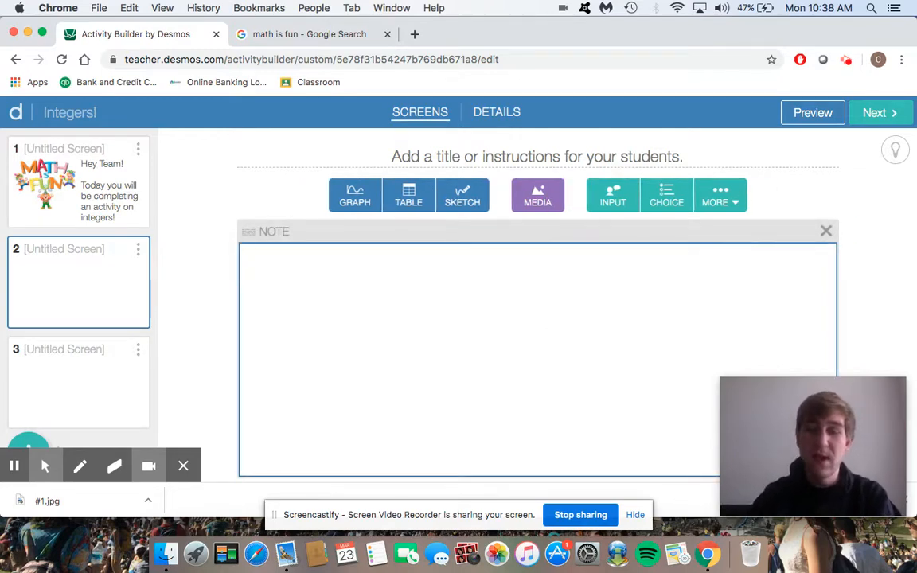
type("What ")
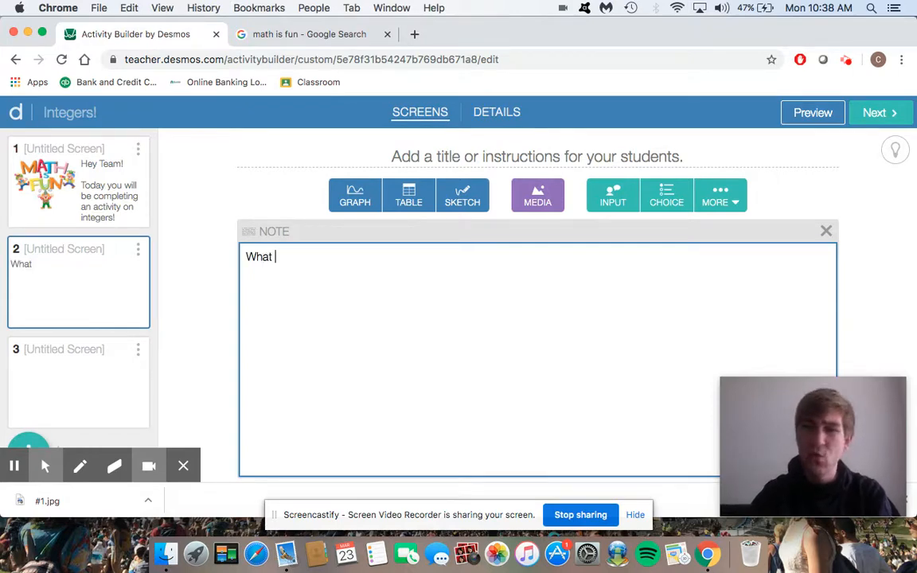
type("is ")
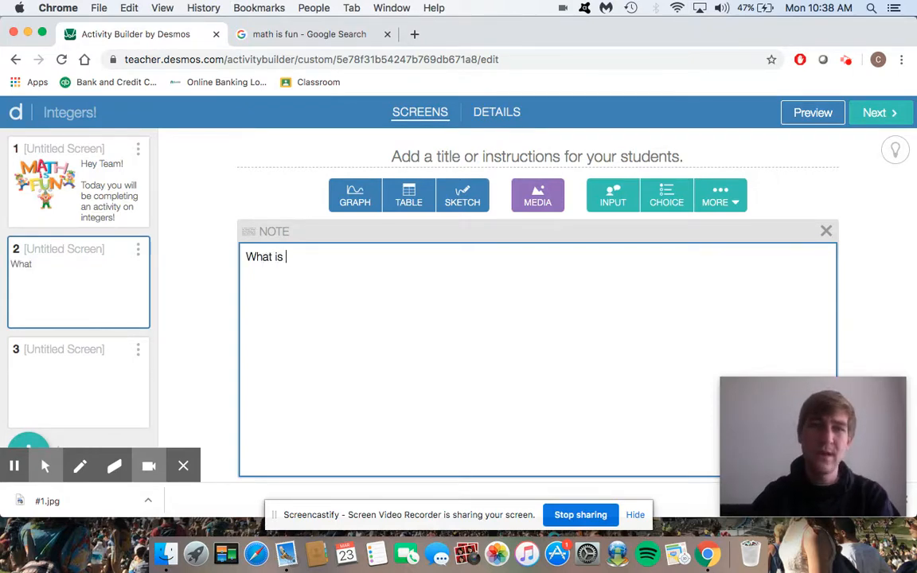
type("an integer?")
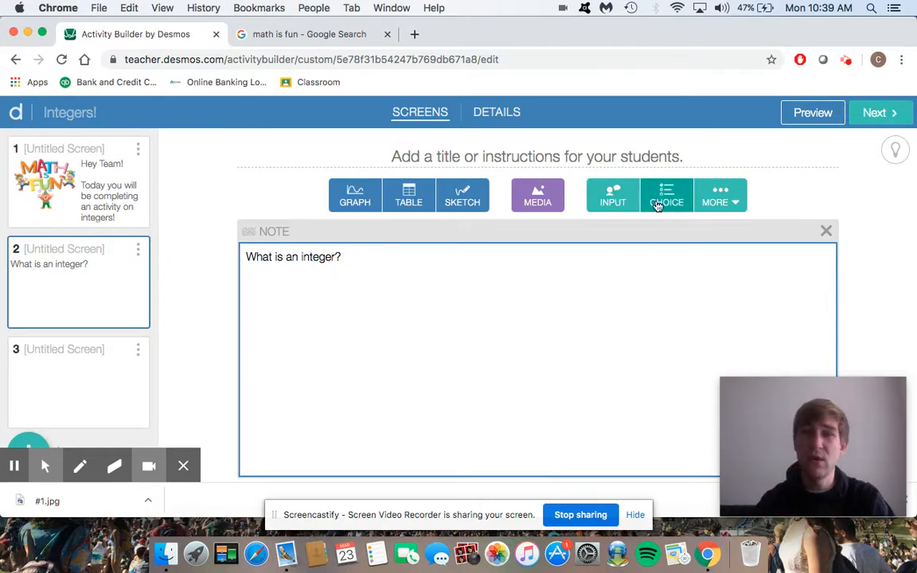
Add a multiple choice question to screen 2 with the options "a whole positive number" and "a whole negative number".
left_click(665, 197)
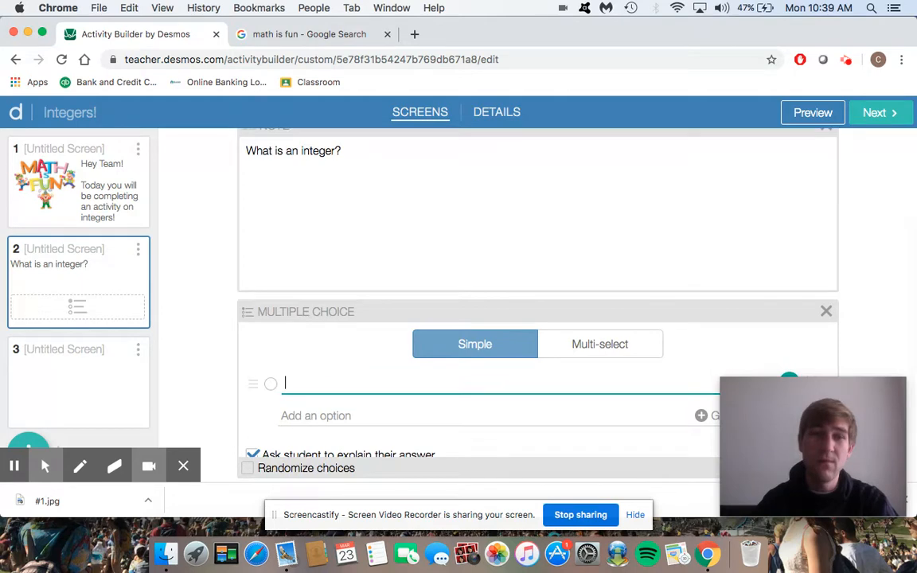
scroll(422, 275, "up", 2)
scroll(422, 275, "down", 1)
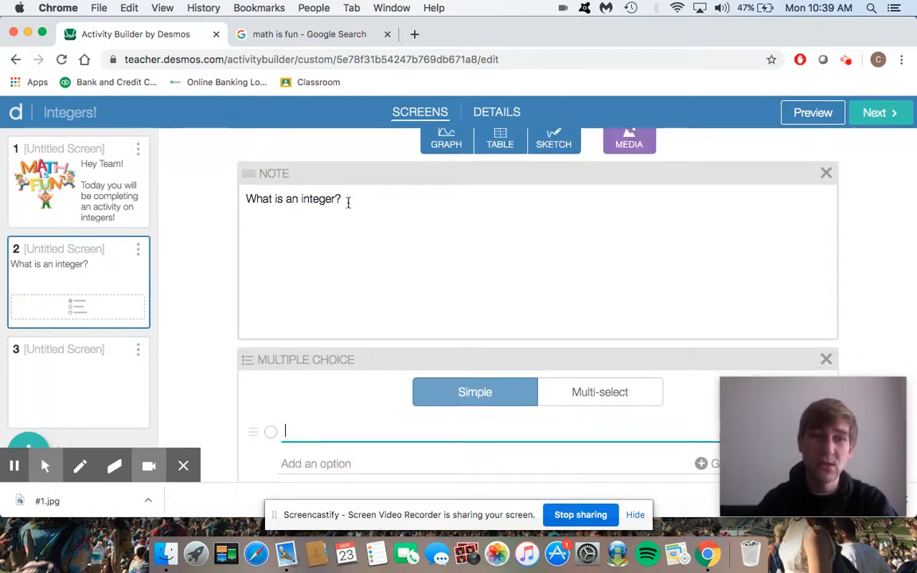
scroll(348, 202, "down", 2)
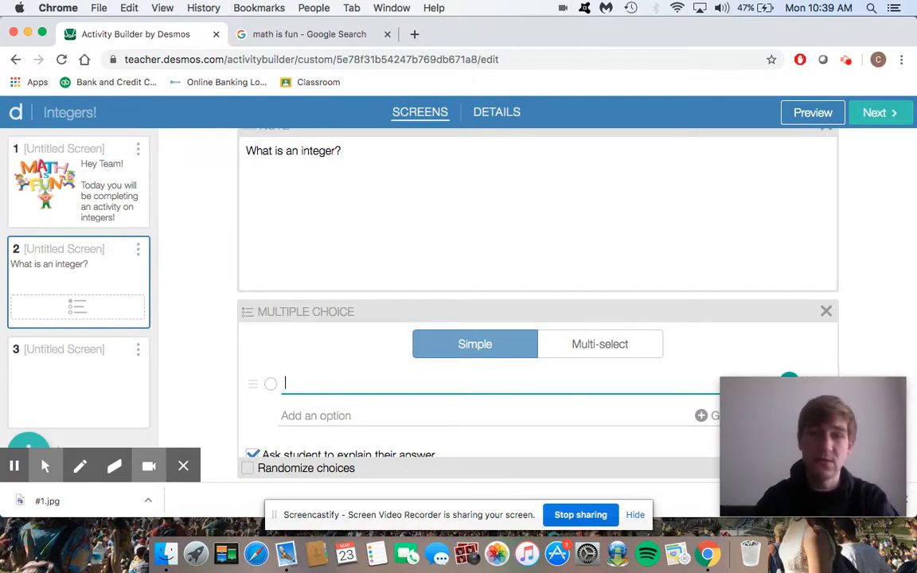
type("a wh")
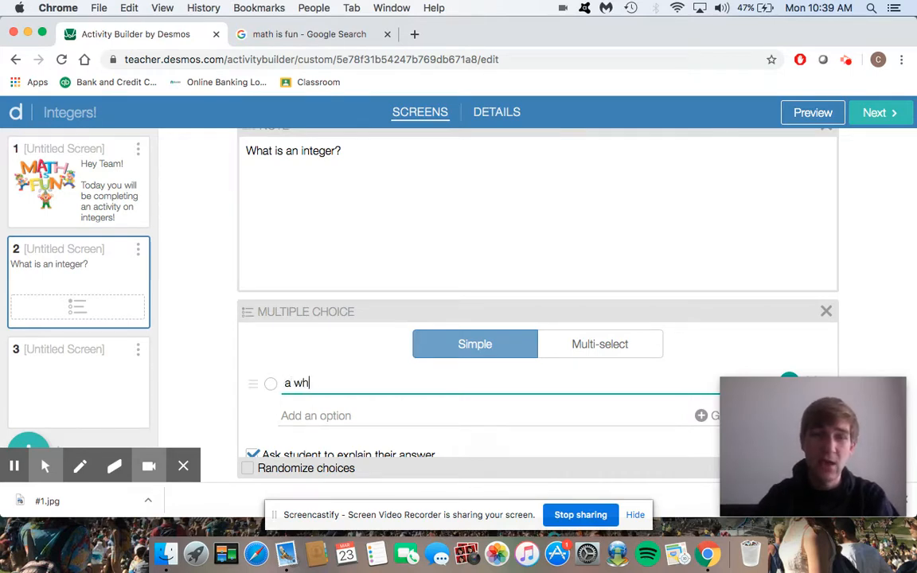
type("ole positive number")
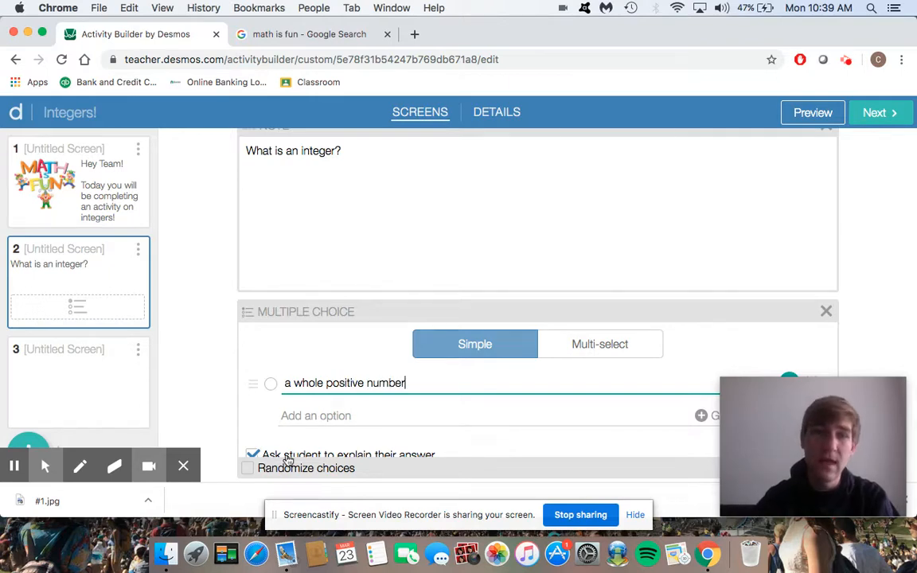
left_click(327, 415)
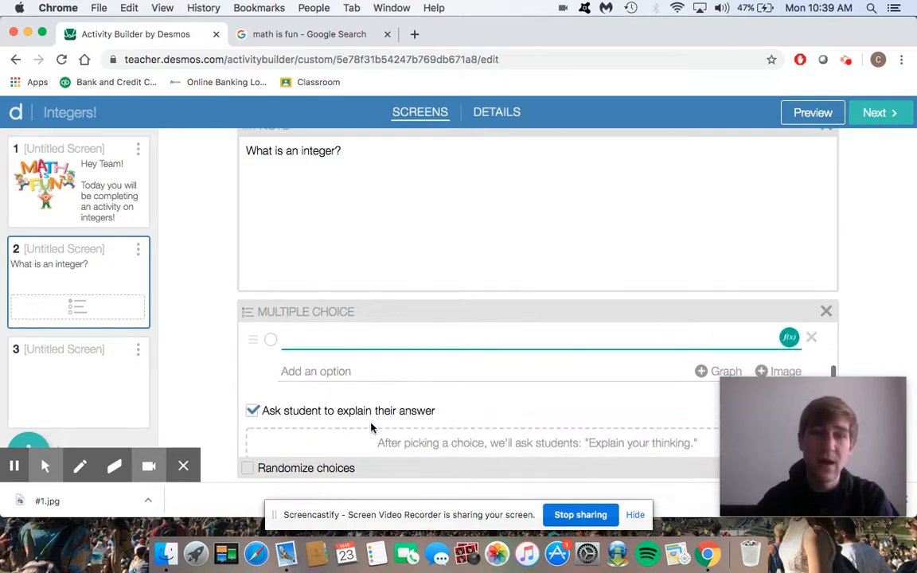
type("a whol")
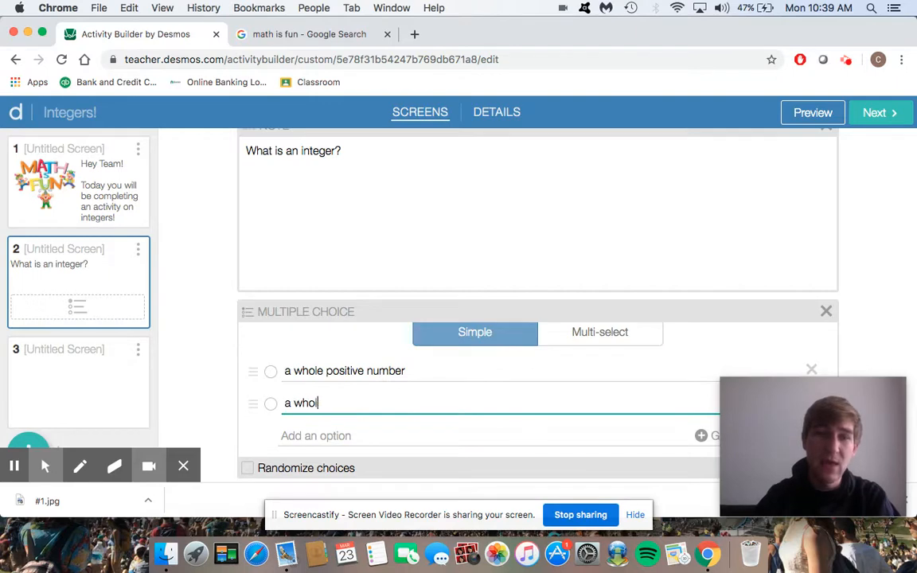
type("e negative number")
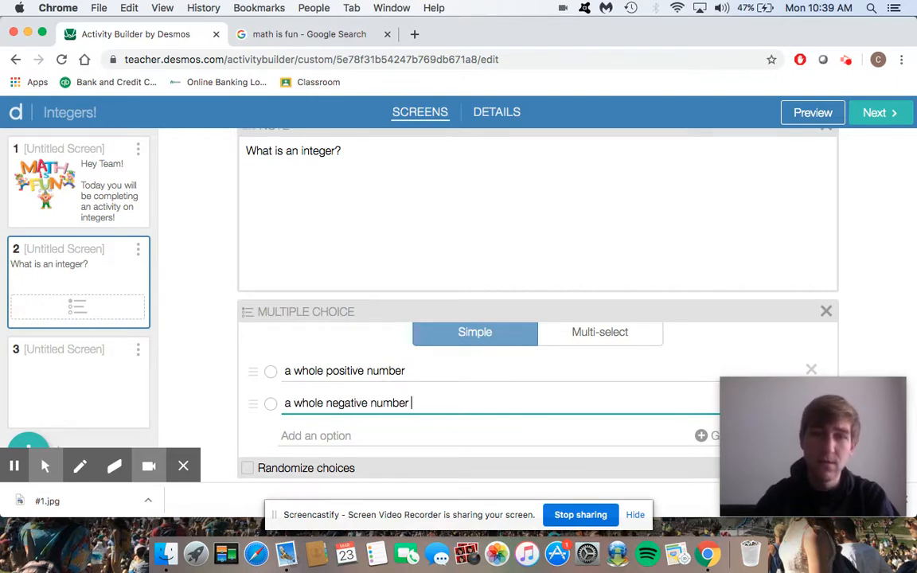
Add the options "zero" and "all of the above" to the question and mark "all of the above" as the correct answer.
scroll(323, 374, "down", 2)
left_click(323, 377)
type("zero")
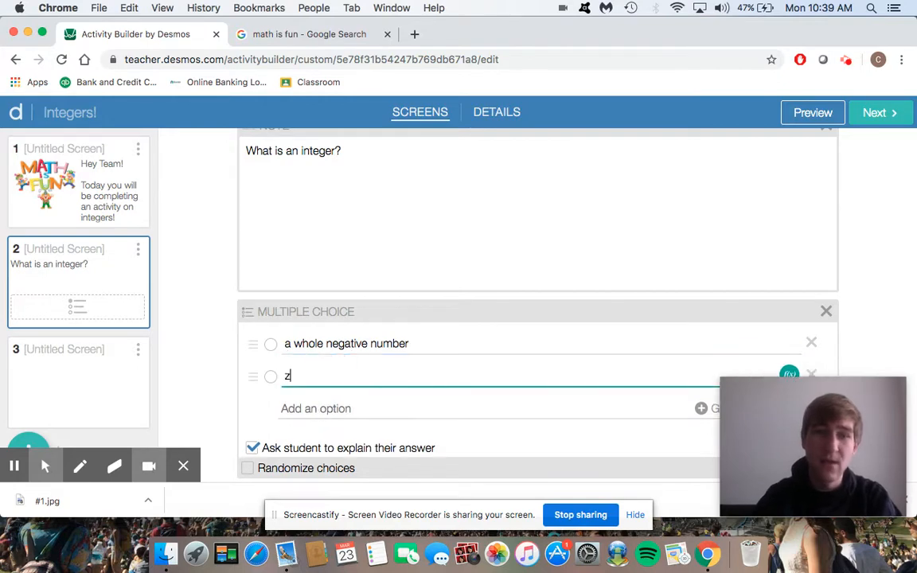
left_click(336, 408)
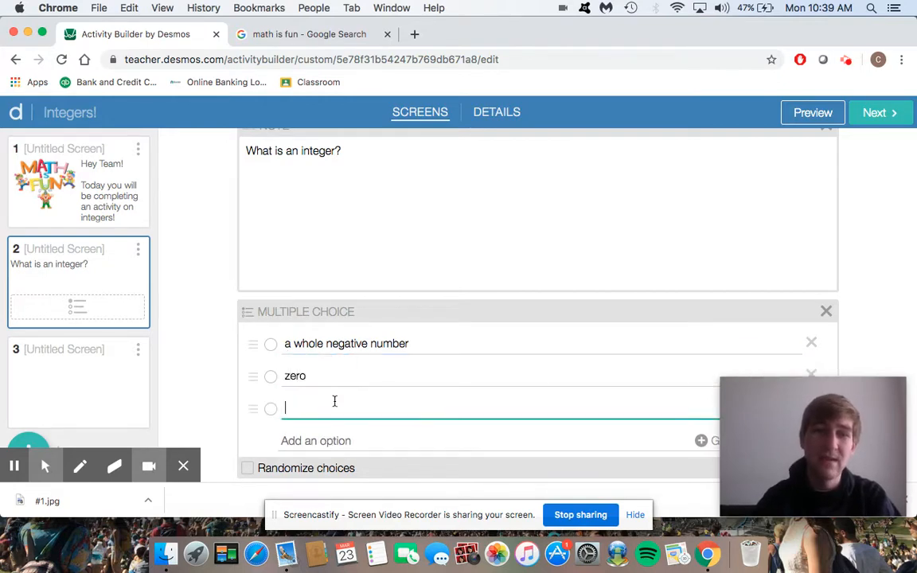
type("all of the above")
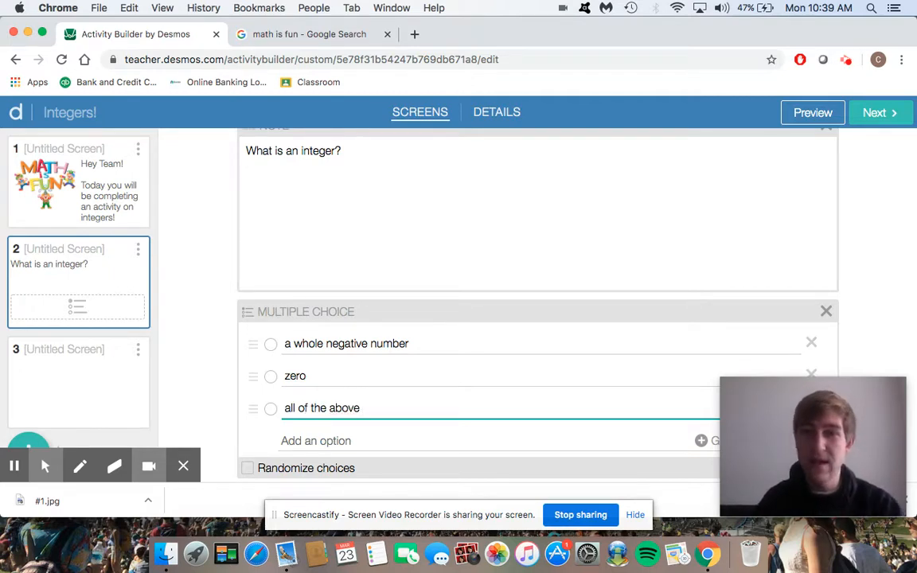
scroll(336, 407, "up", 2)
scroll(335, 408, "down", 2)
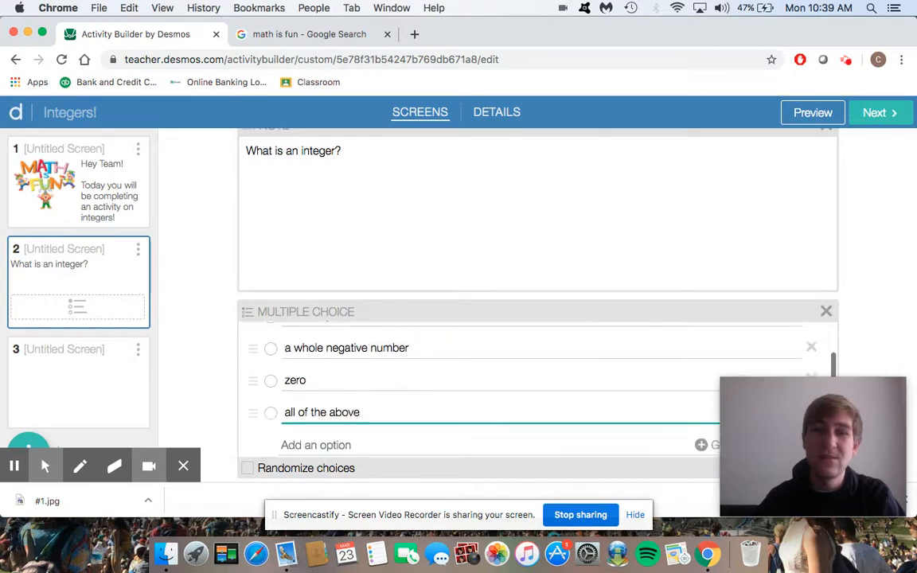
left_click(271, 395)
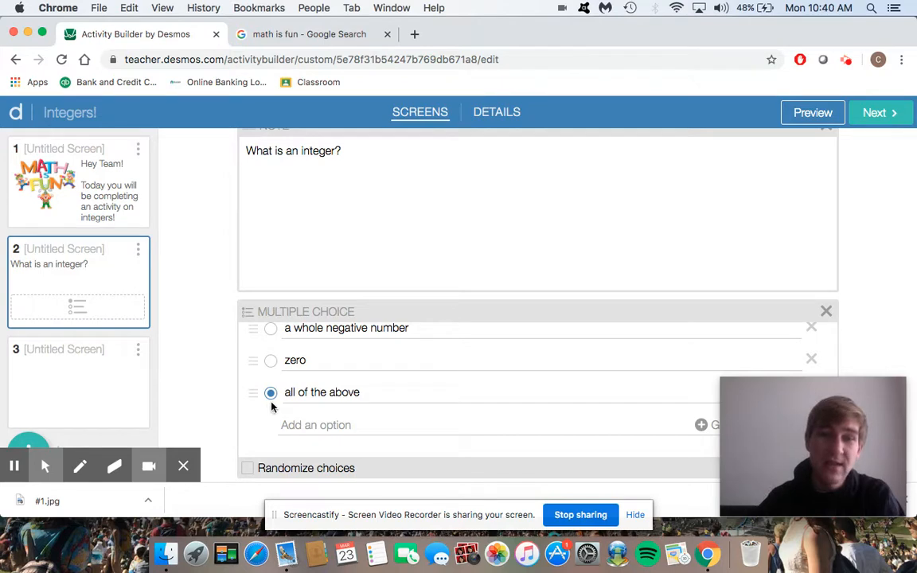
Turn off asking students to explain their answer, and turn it back on.
scroll(404, 421, "down", 3)
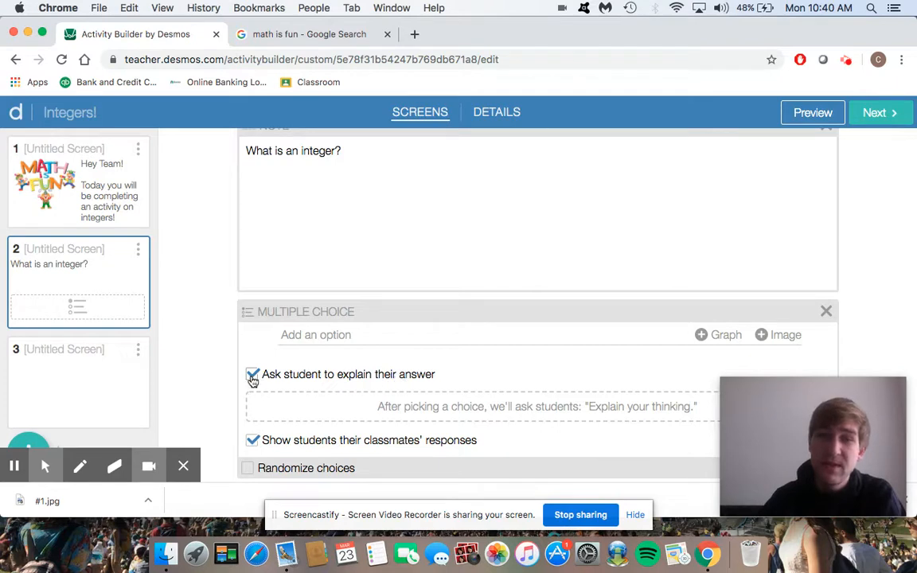
left_click(252, 374)
scroll(354, 415, "down", 1)
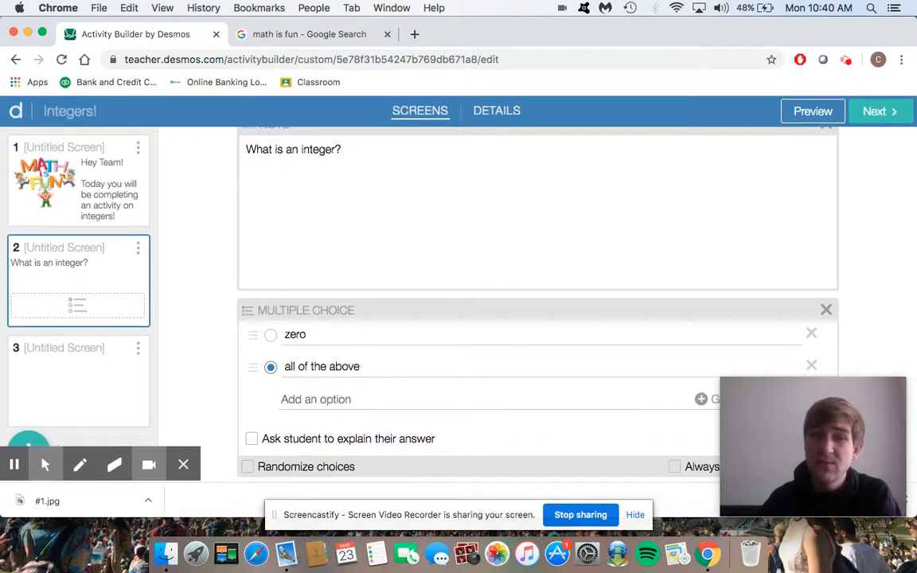
left_click(252, 438)
Keep "all of the above" as the correct answer and enable showing students their classmates' responses.
scroll(338, 407, "up", 3)
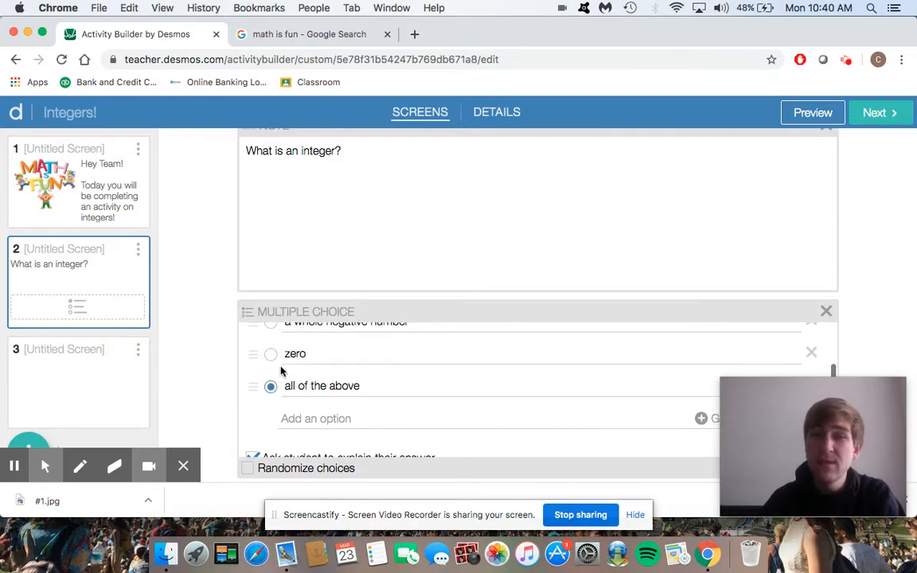
left_click(270, 386)
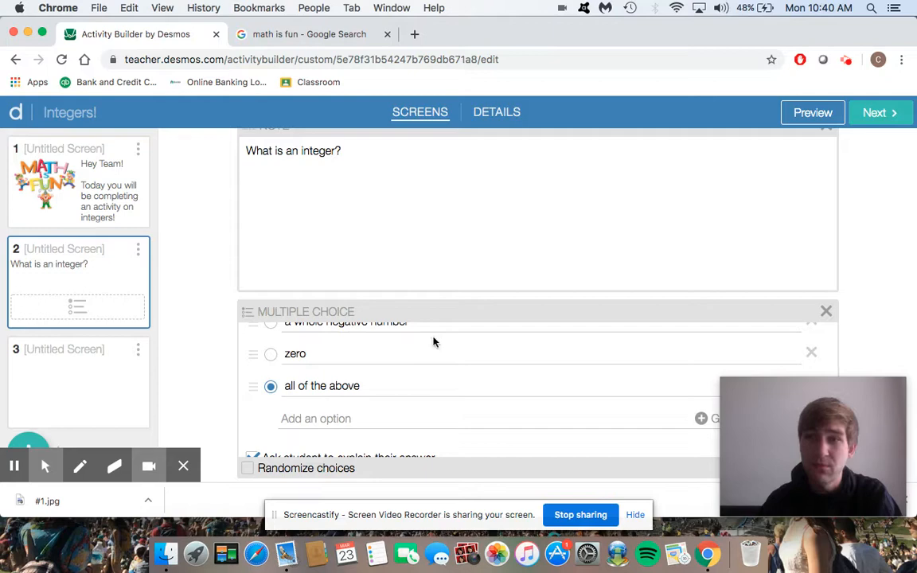
scroll(337, 380, "down", 3)
scroll(327, 429, "down", 2)
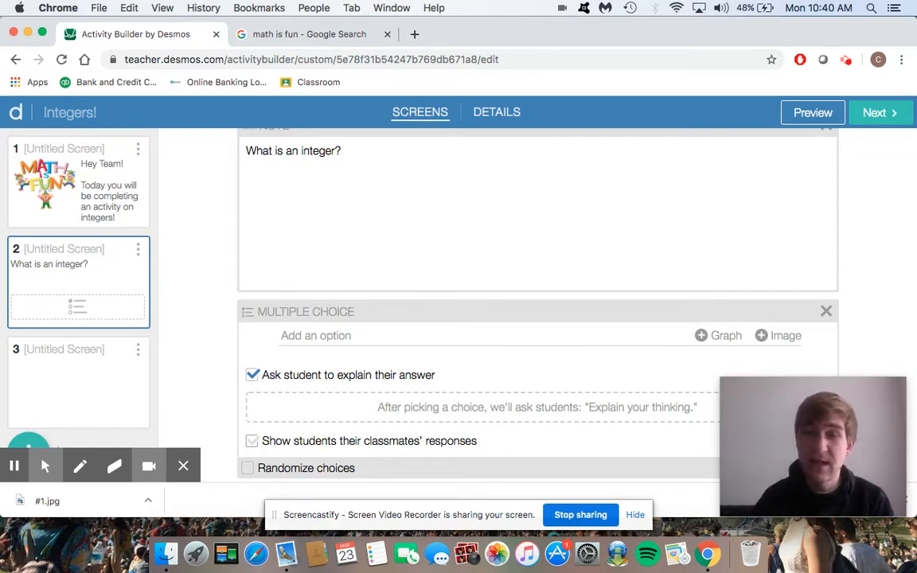
left_click(251, 441)
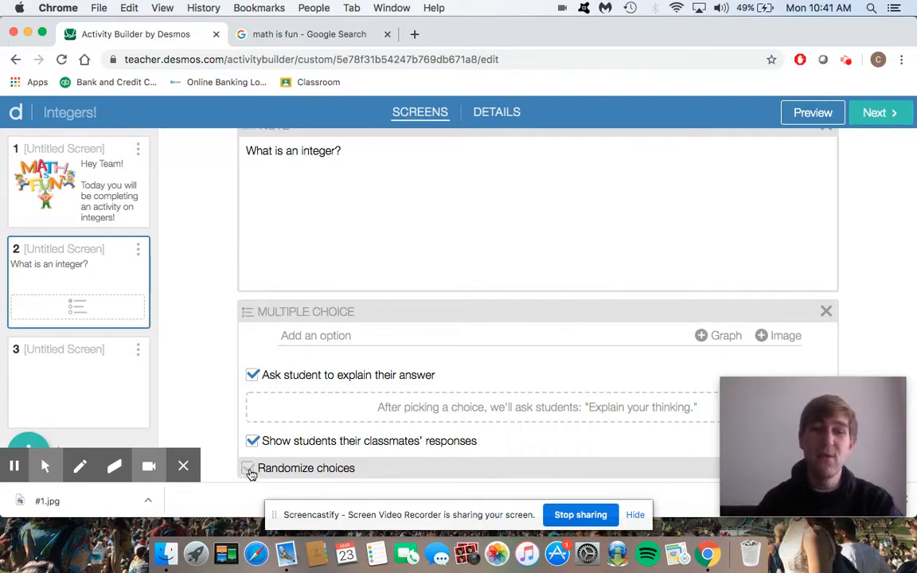
Review the question's answer options, its Randomize choices setting and the choices for adding a graph or image option.
scroll(350, 398, "up", 5)
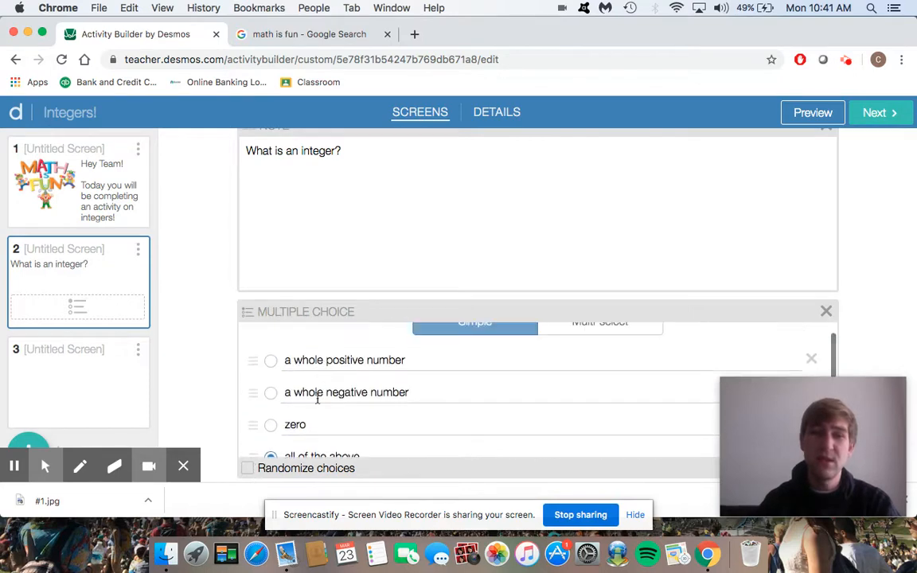
scroll(317, 386, "down", 5)
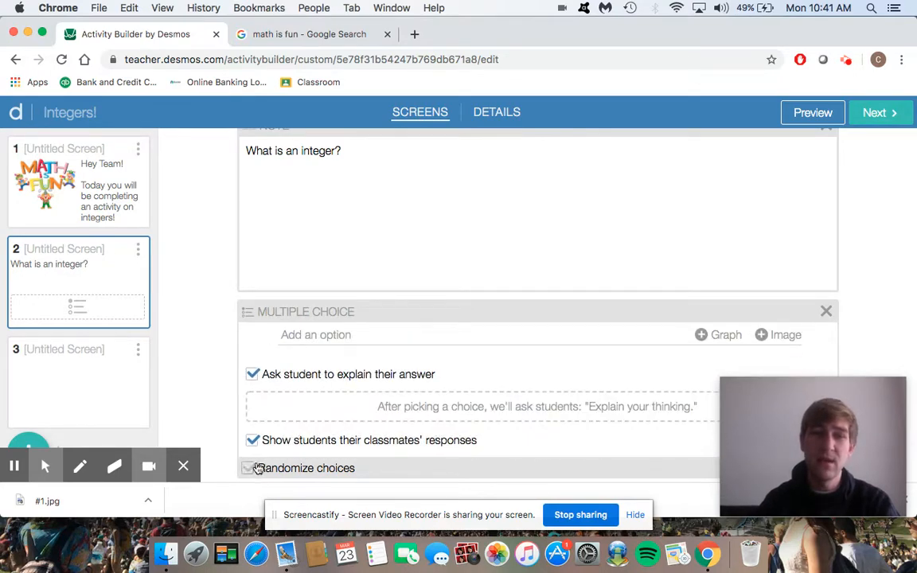
scroll(554, 395, "up", 2)
scroll(518, 366, "down", 1)
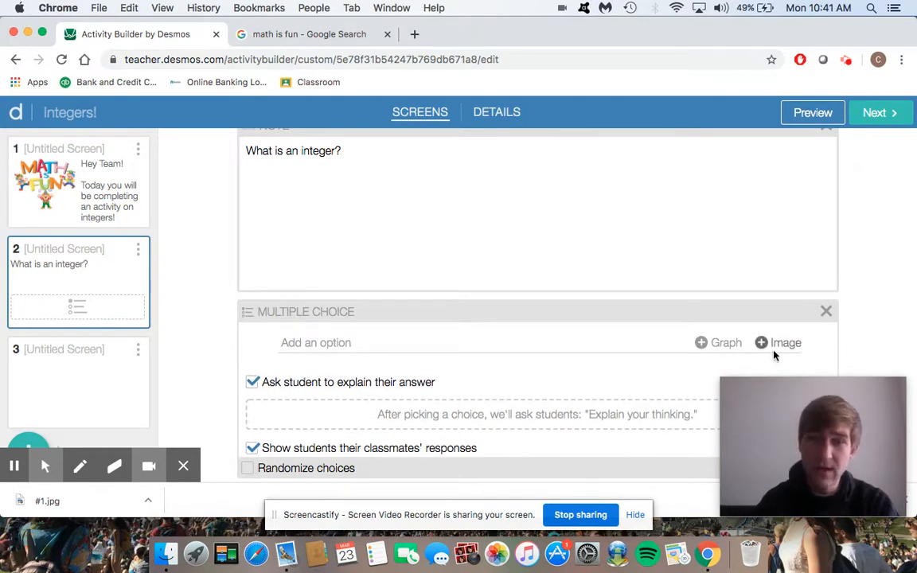
scroll(573, 391, "up", 5)
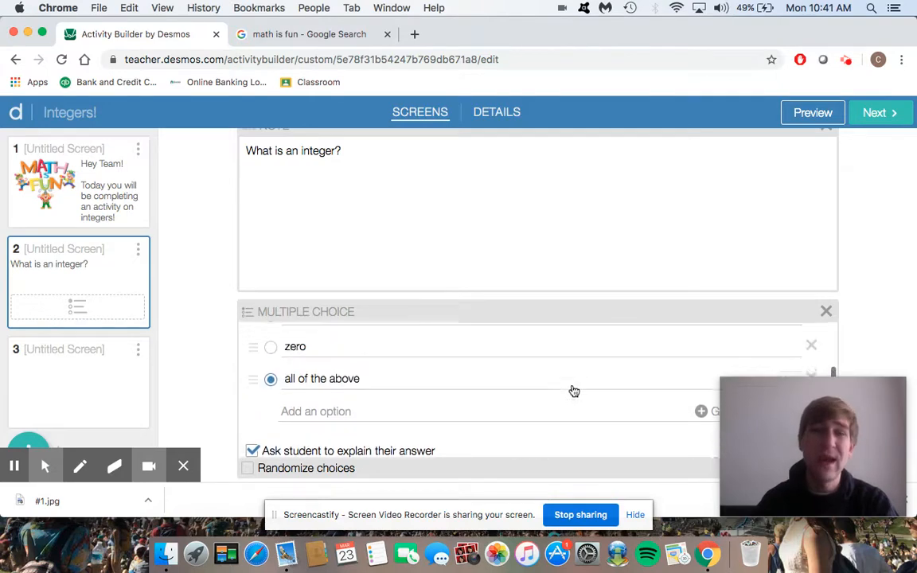
scroll(481, 365, "up", 5)
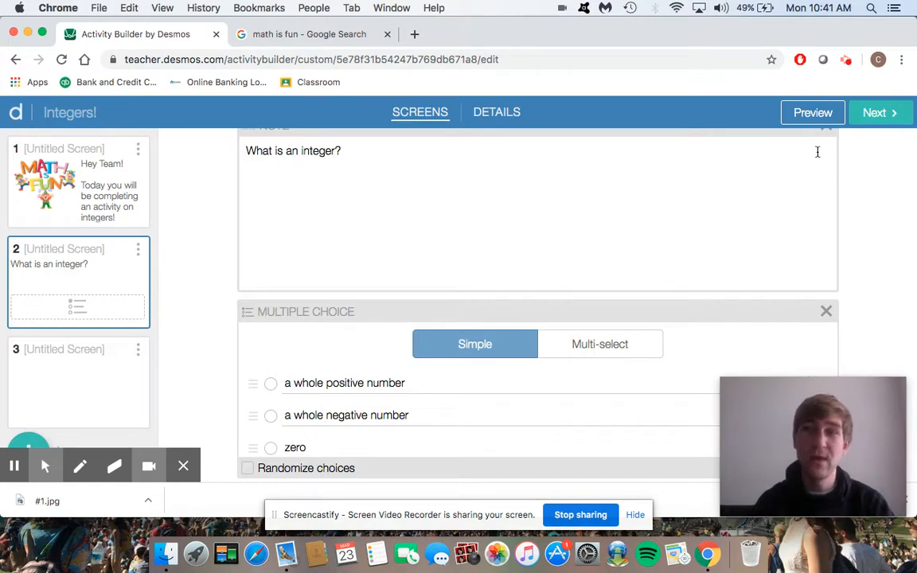
scroll(682, 198, "up", 3)
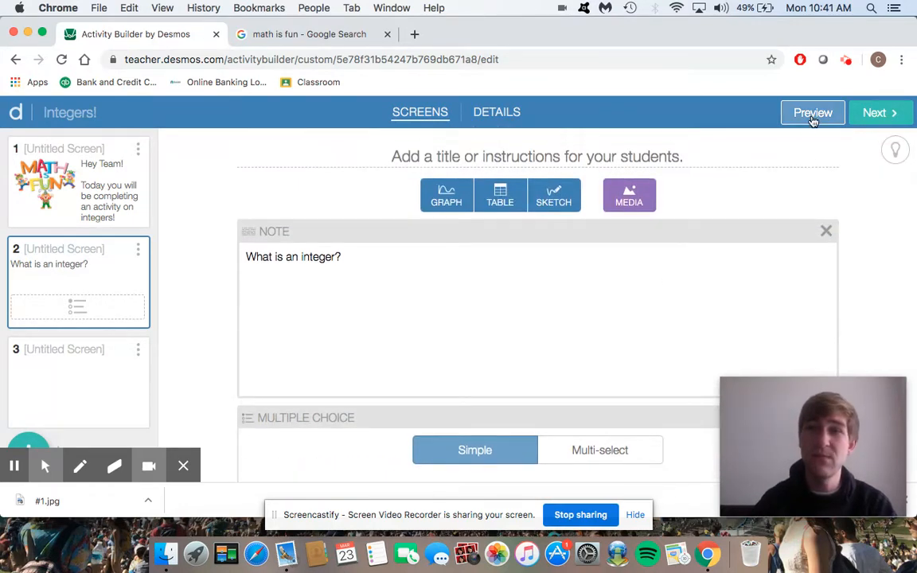
Preview the question as a student and submit "zero" with the explanation "because it is different than positiv or asdf a;osi".
left_click(811, 117)
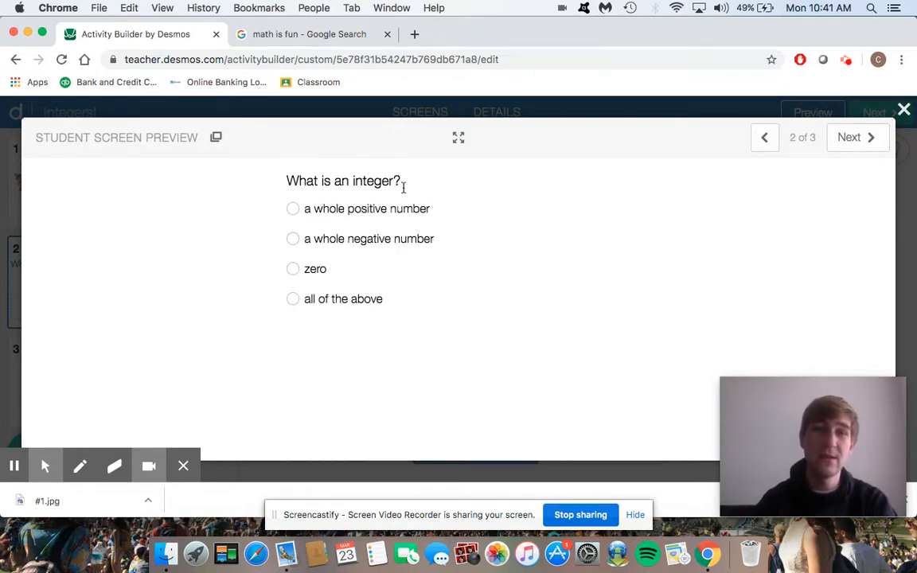
left_click(294, 270)
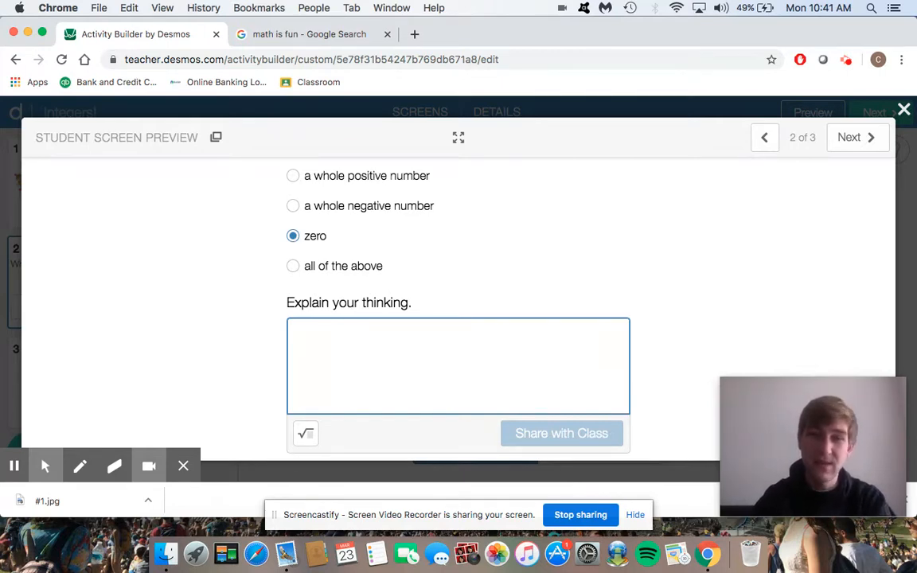
type("bwcUE")
key("BackSpace")
key("BackSpace")
key("BackSpace")
key("BackSpace")
key("BackSpace")
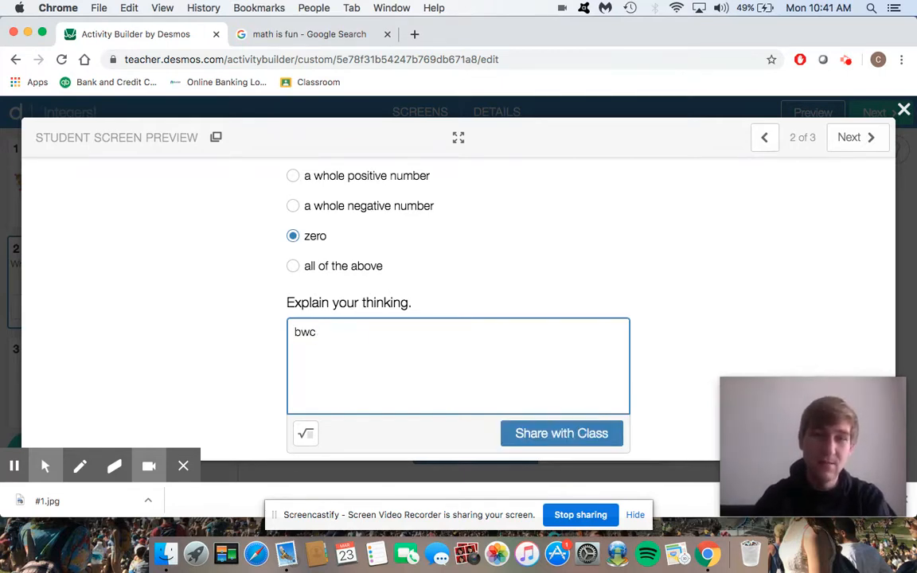
type("becaus")
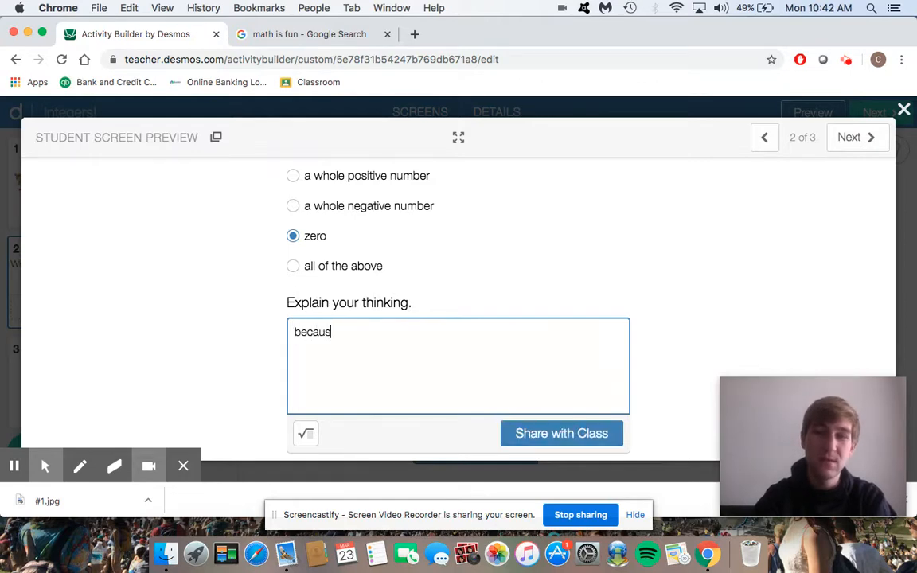
type("e it is different thatn")
key("BackSpace")
key("BackSpace")
key("BackSpace")
type("n positiv or asdf a;osi")
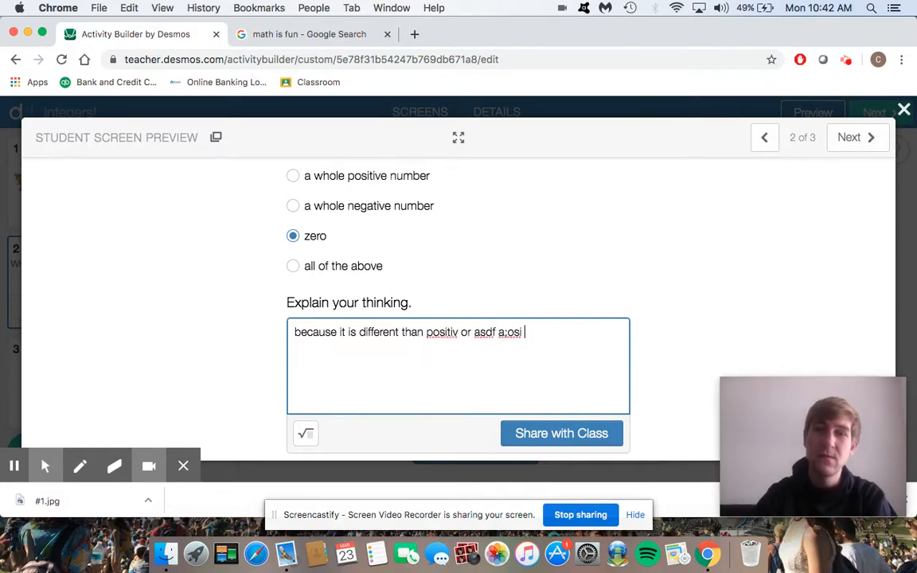
left_click(549, 440)
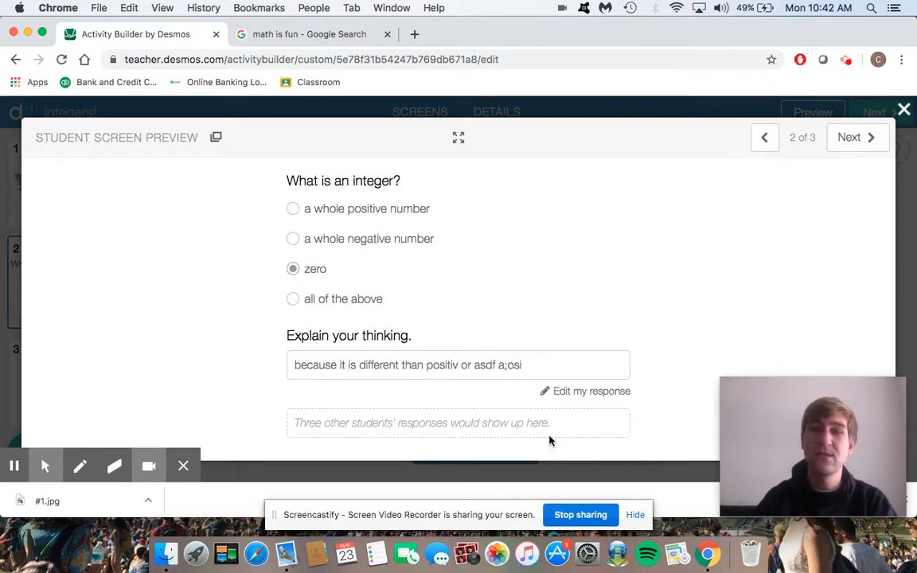
left_click(904, 111)
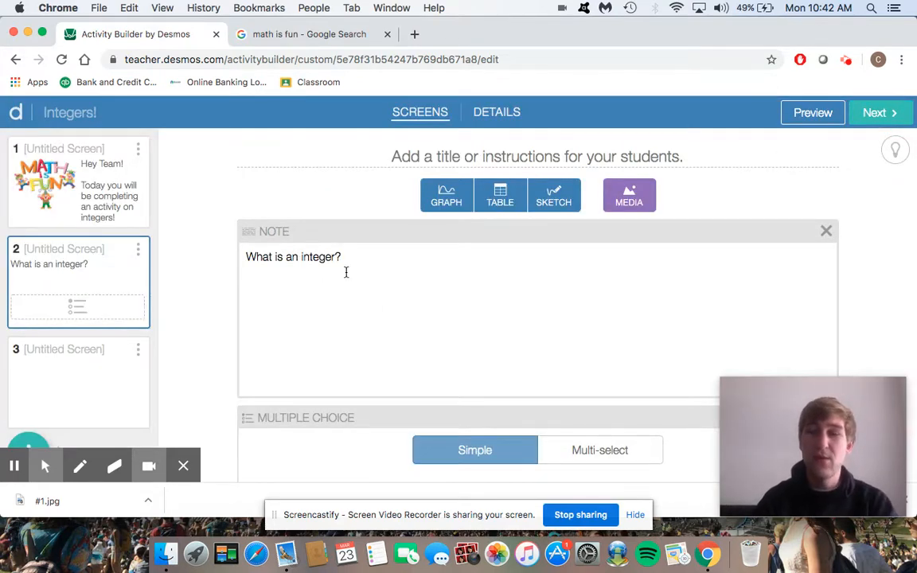
Title the second screen "Questions #1".
left_click(523, 156)
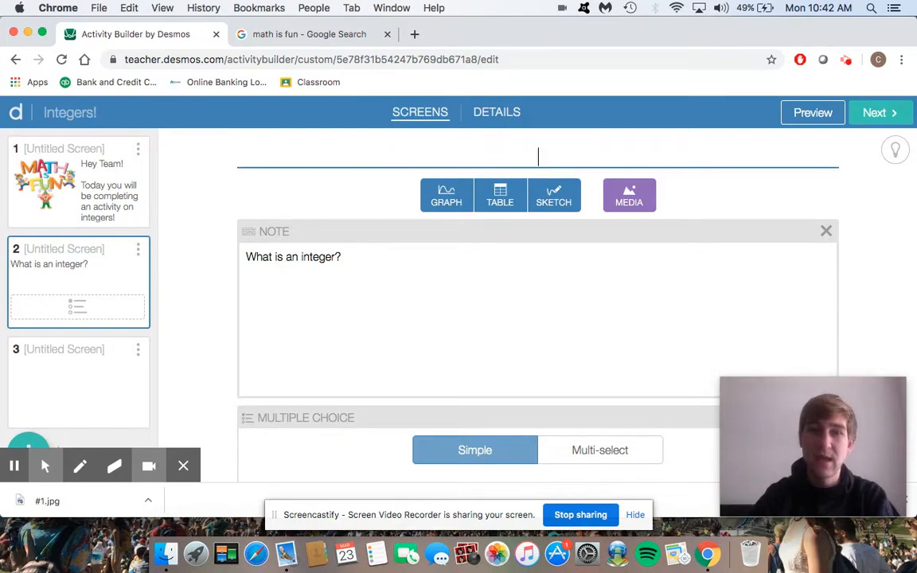
type("Questions ")
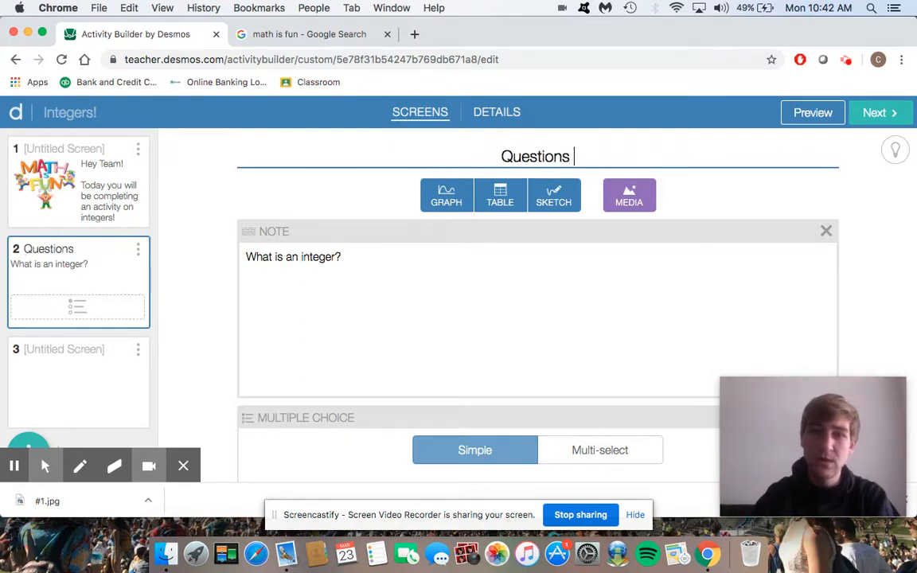
type("#1")
Preview the second screen as a student, highlighting its title and the question text beneath it.
left_click(812, 114)
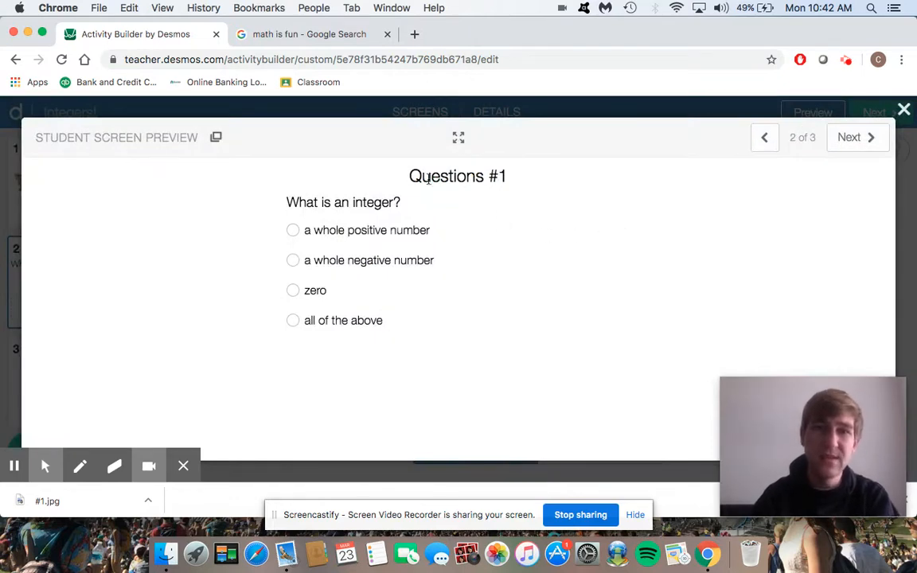
left_click_drag(408, 176, 506, 176)
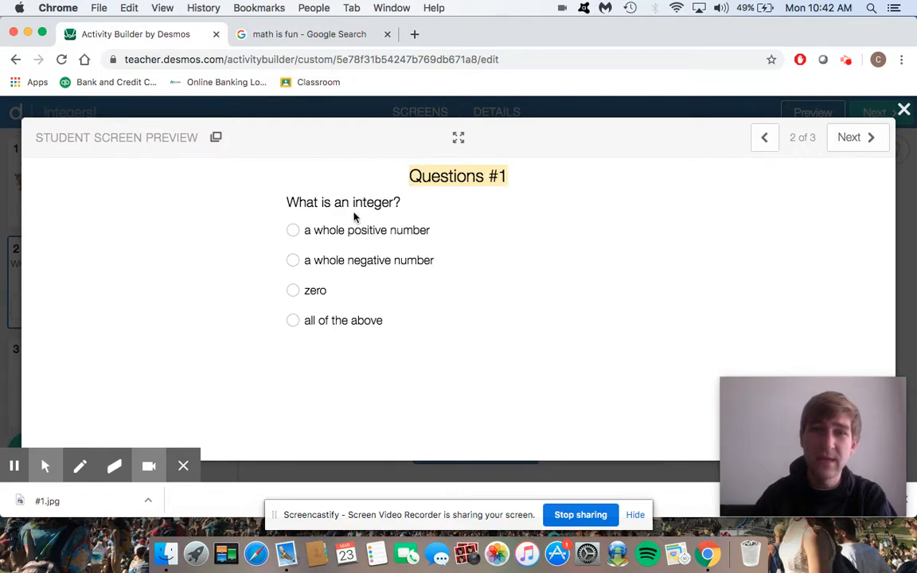
left_click(282, 202)
left_click_drag(287, 202, 401, 202)
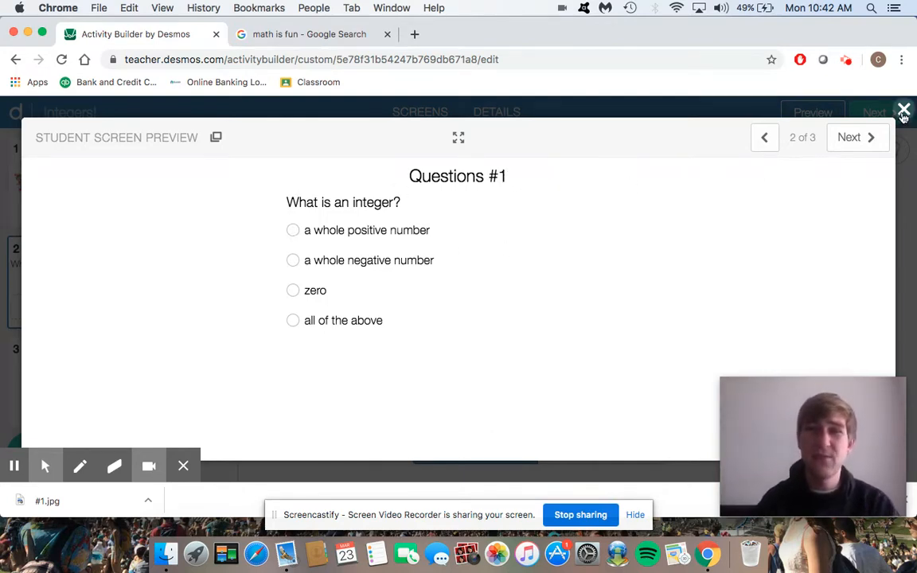
left_click(903, 109)
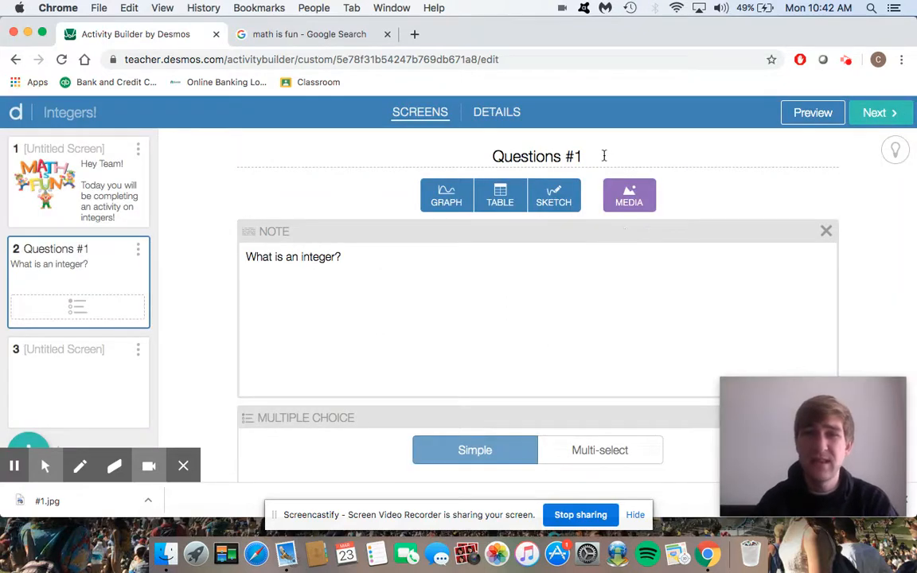
Remove the second screen's title and preview the screen with only the question and its choices.
left_click(486, 156)
key("BackSpace")
left_click(420, 253)
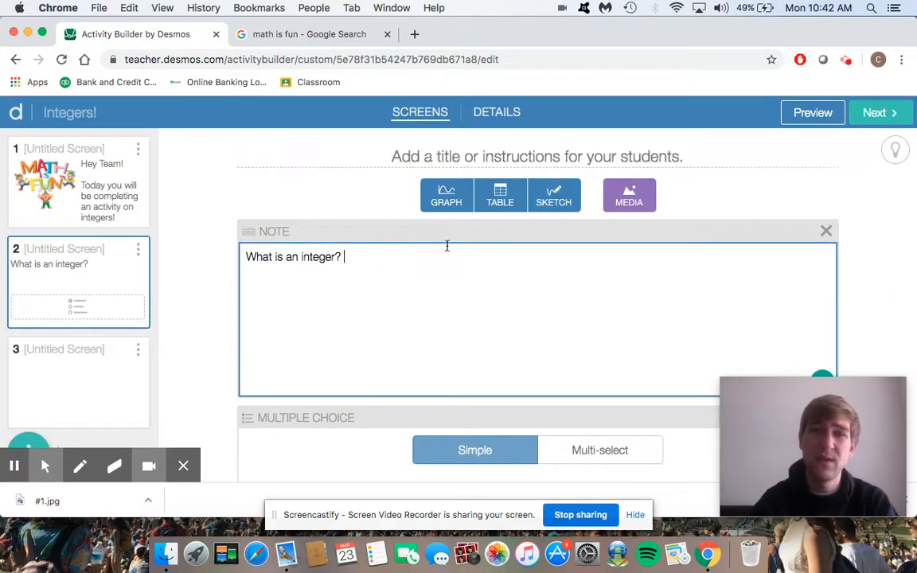
left_click(815, 118)
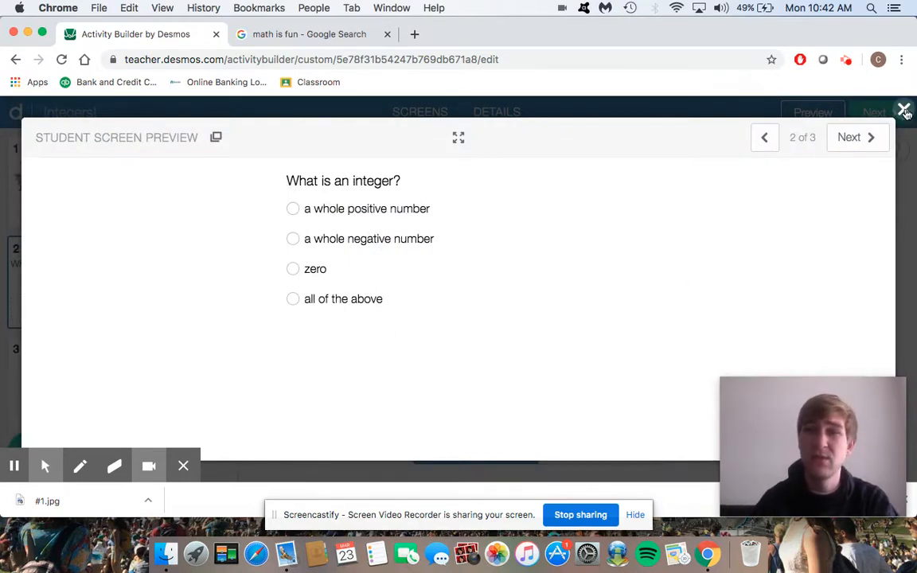
left_click(904, 109)
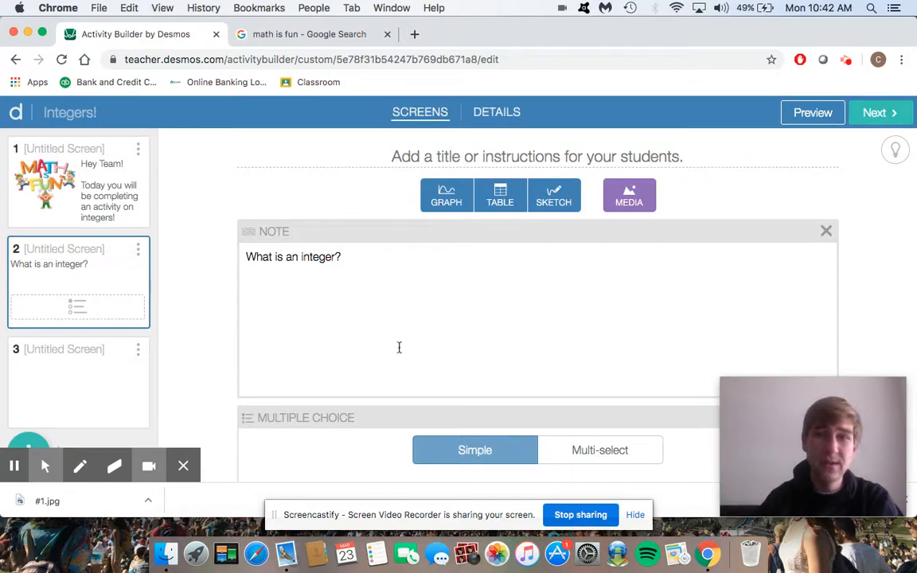
Add a new screen to the end of the activity and go back to the empty third screen.
scroll(398, 347, "down", 3)
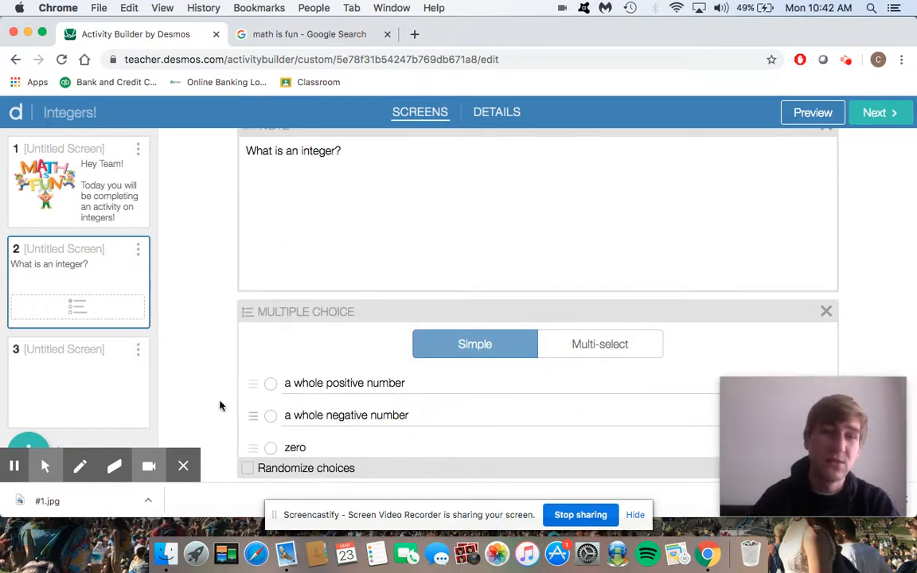
left_click(47, 373)
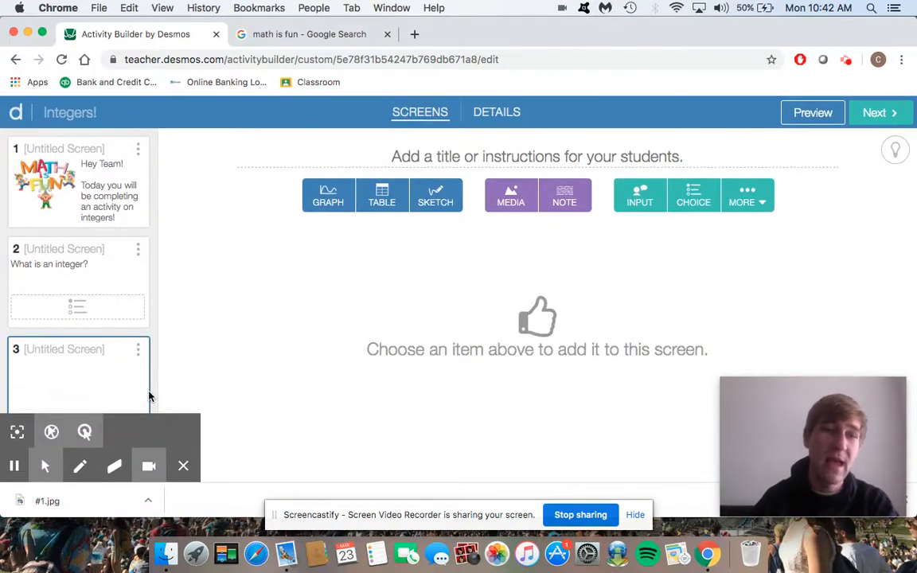
left_click(183, 473)
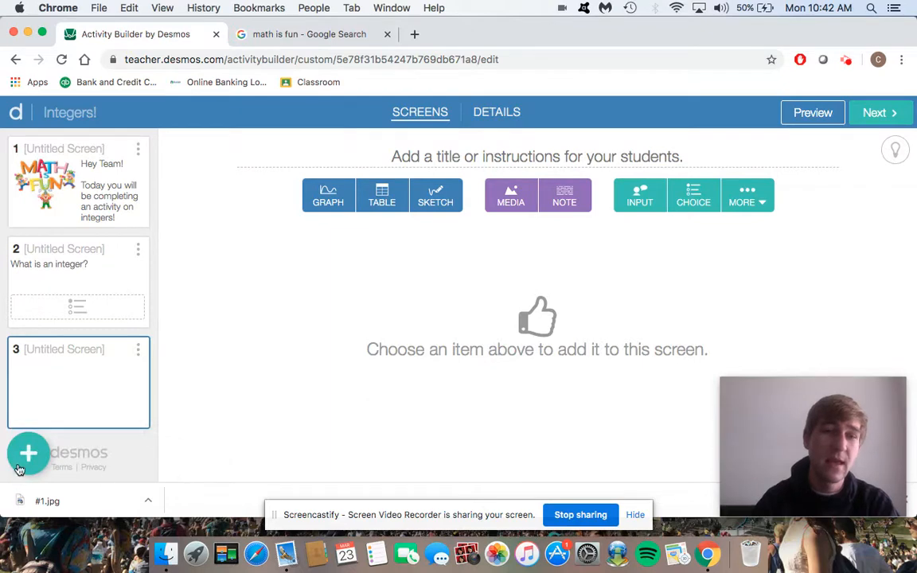
left_click(30, 446)
left_click(65, 310)
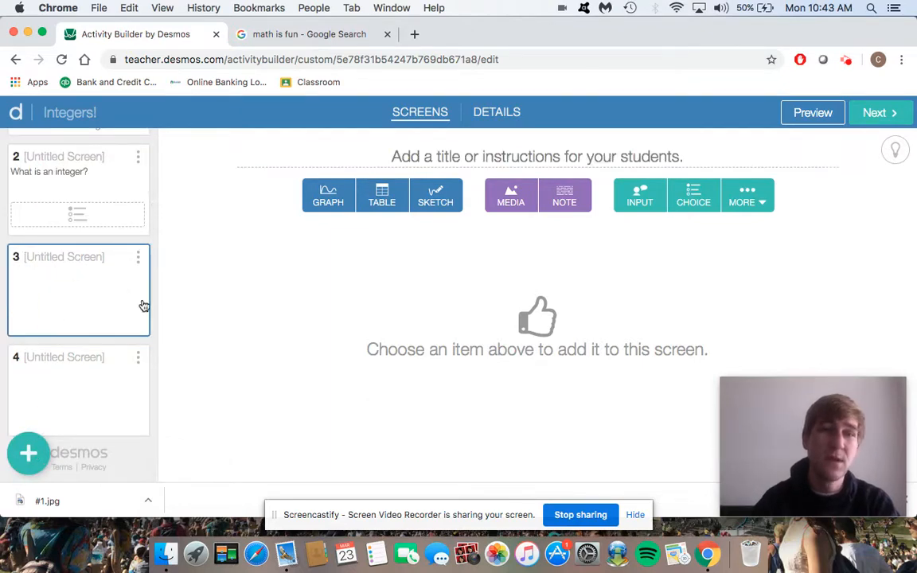
Add a note to the third screen reading "Give 3 examples of integers.".
left_click(565, 204)
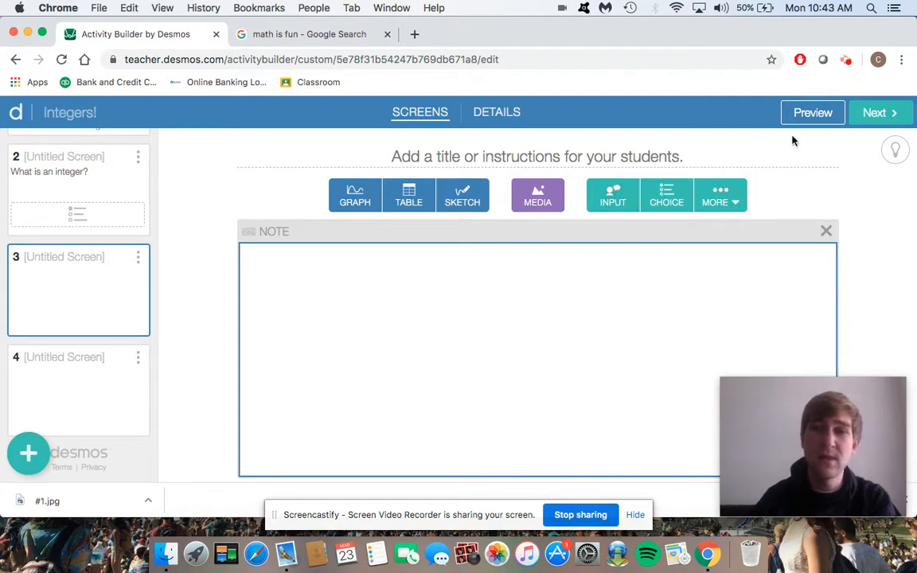
left_click(825, 231)
left_click(568, 204)
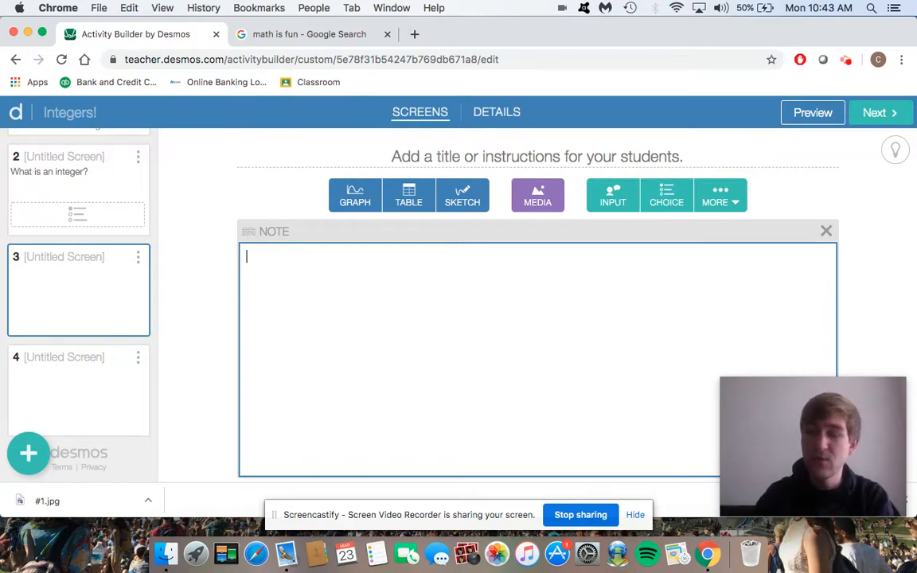
type("Give an e")
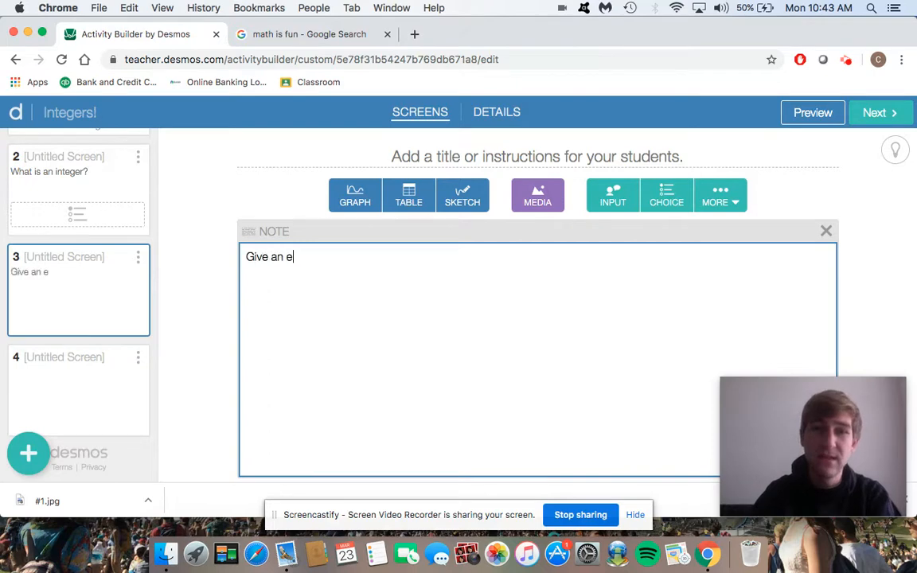
key("BackSpace")
key("BackSpace")
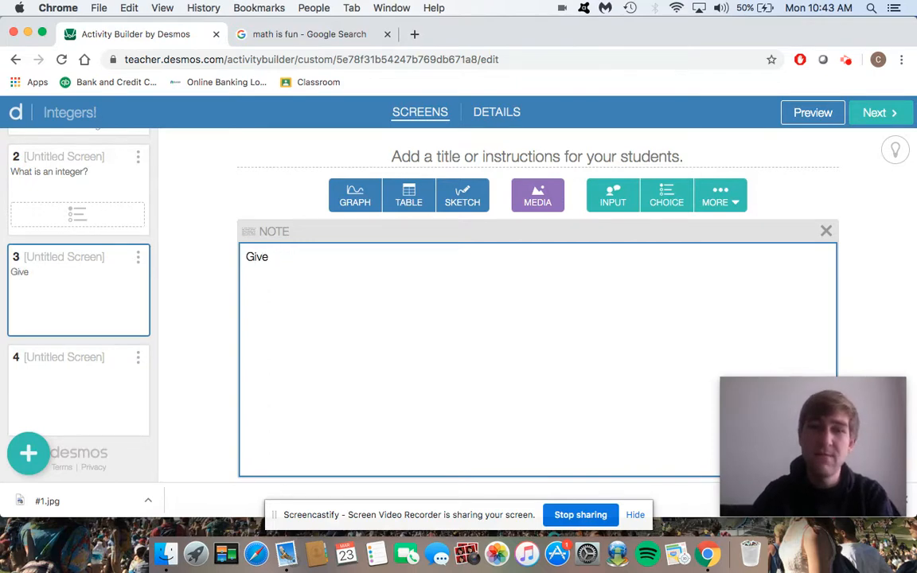
type("3 exc")
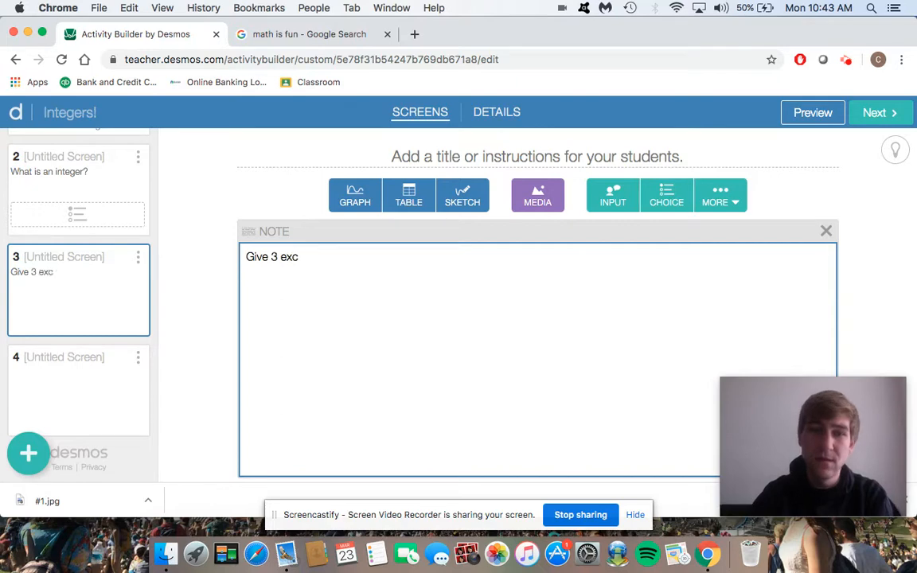
key("BackSpace")
type("amples")
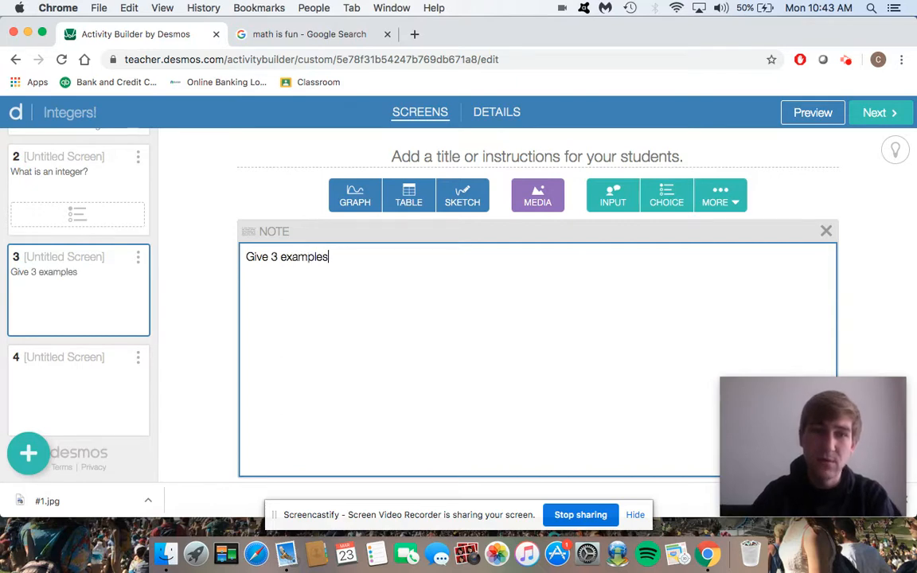
type(" of integers.")
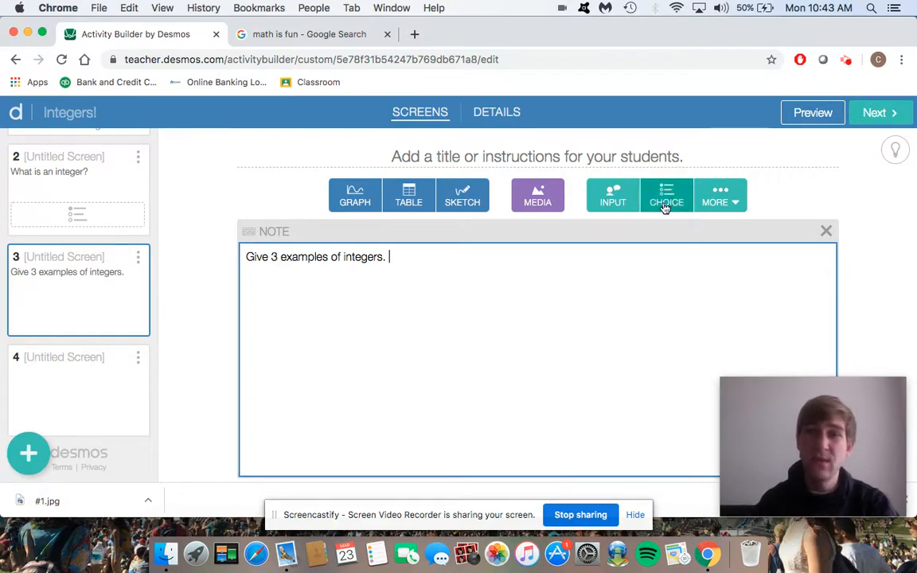
Add a student input below the note, try the Math answer type, and set it back to Text.
left_click(613, 200)
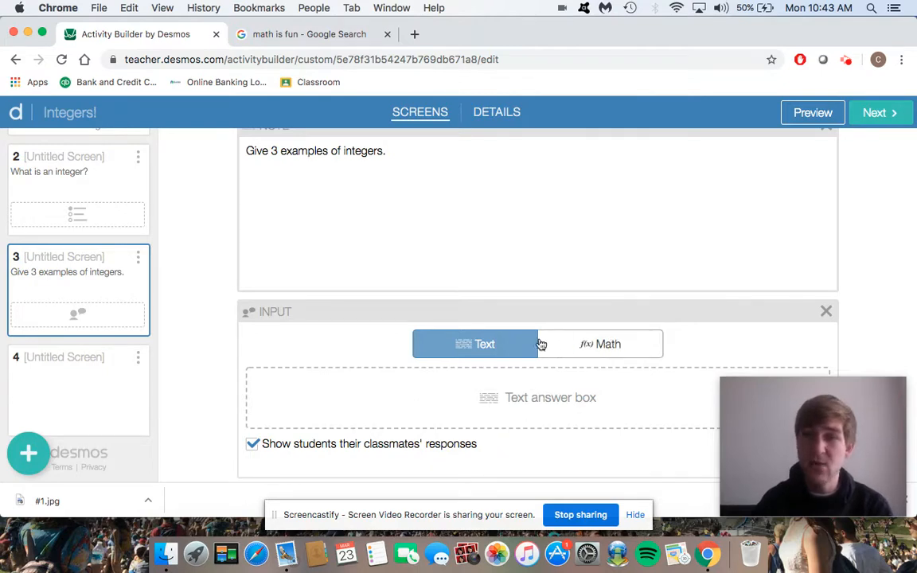
left_click(581, 338)
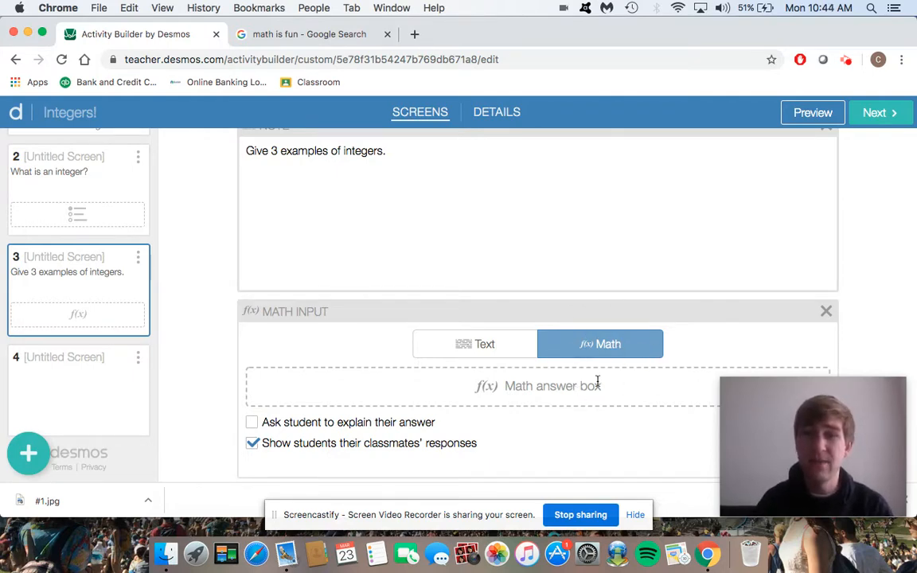
left_click(477, 347)
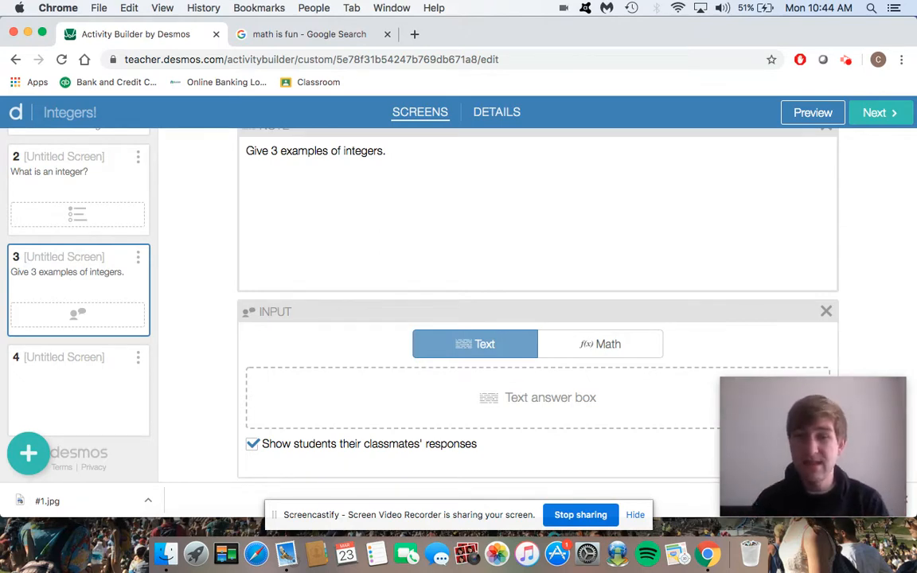
Preview the third screen as a student and enter "4, 6, and 7" in the answer box.
scroll(461, 459, "up", 1)
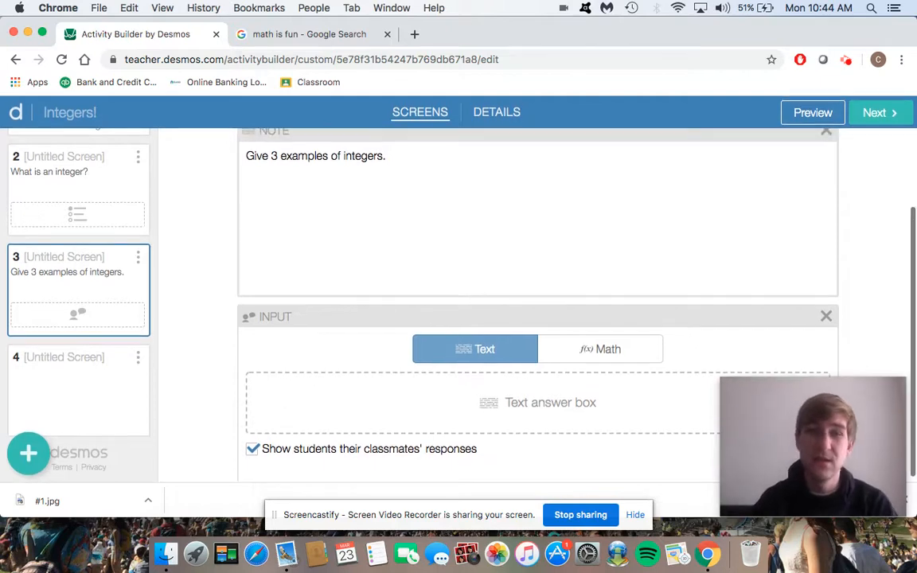
left_click(811, 112)
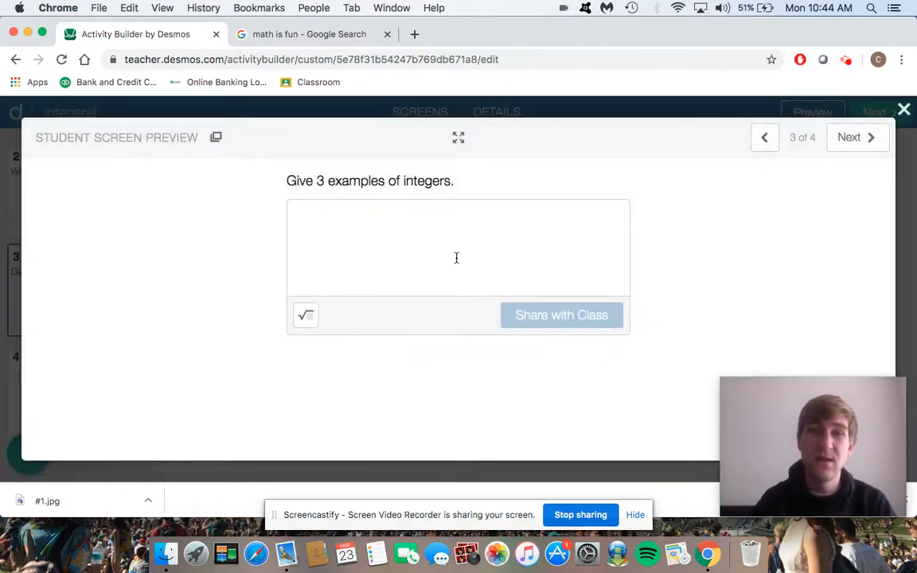
left_click(358, 225)
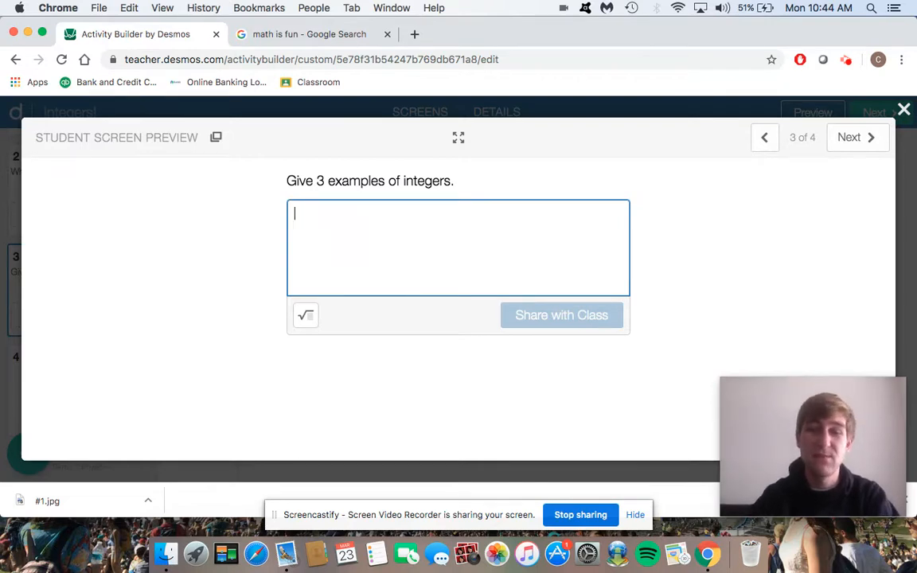
type("4, 6, 7")
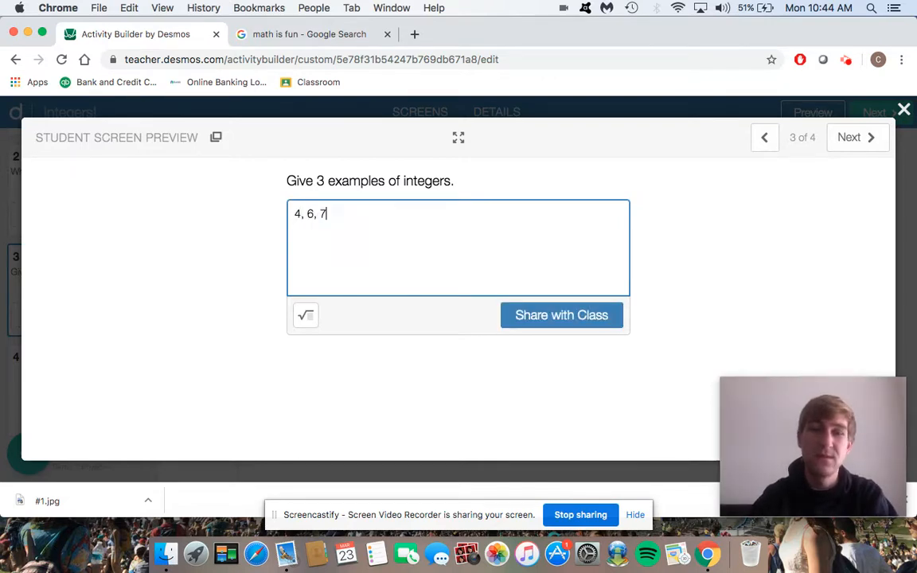
key("BackSpace")
type("and 7")
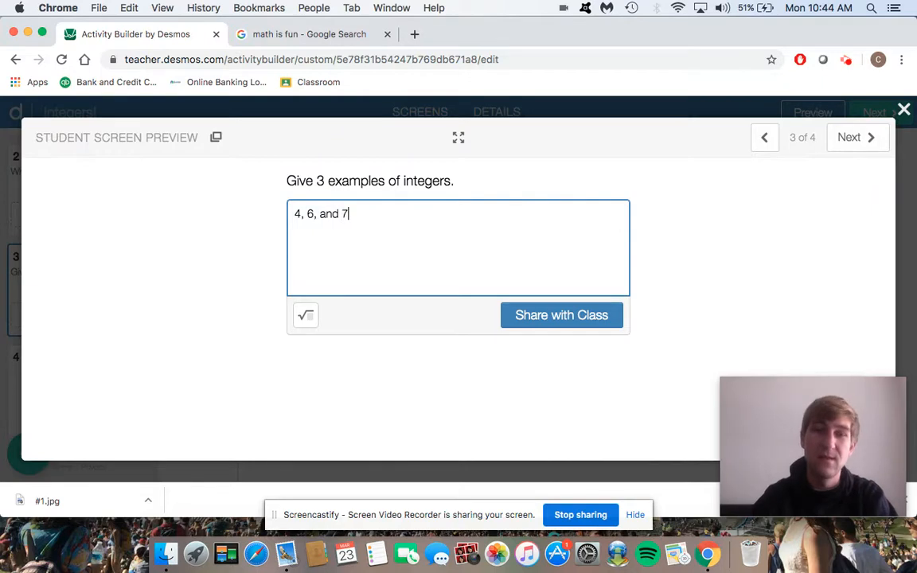
Share the sample answer with the class in the student preview, and close the preview.
left_click(579, 324)
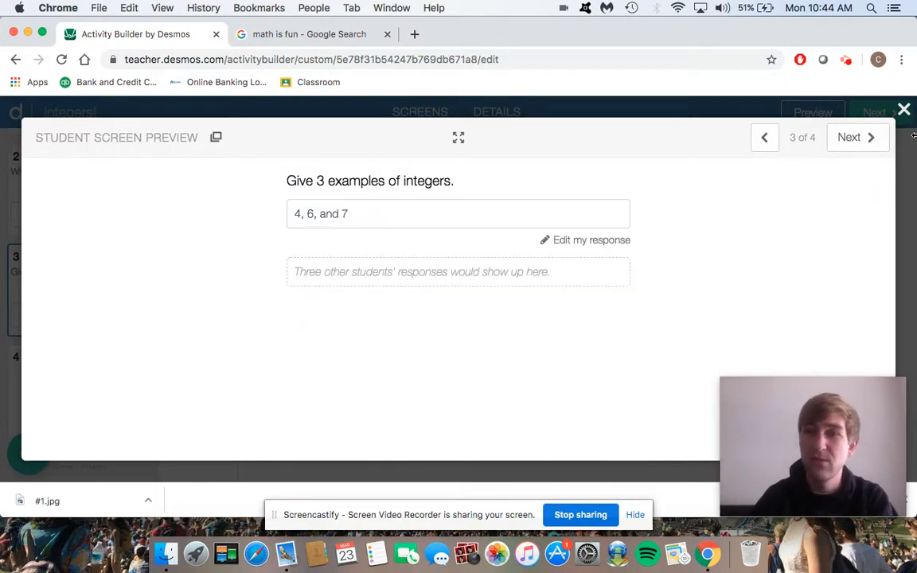
left_click(904, 110)
scroll(537, 305, "up", 2)
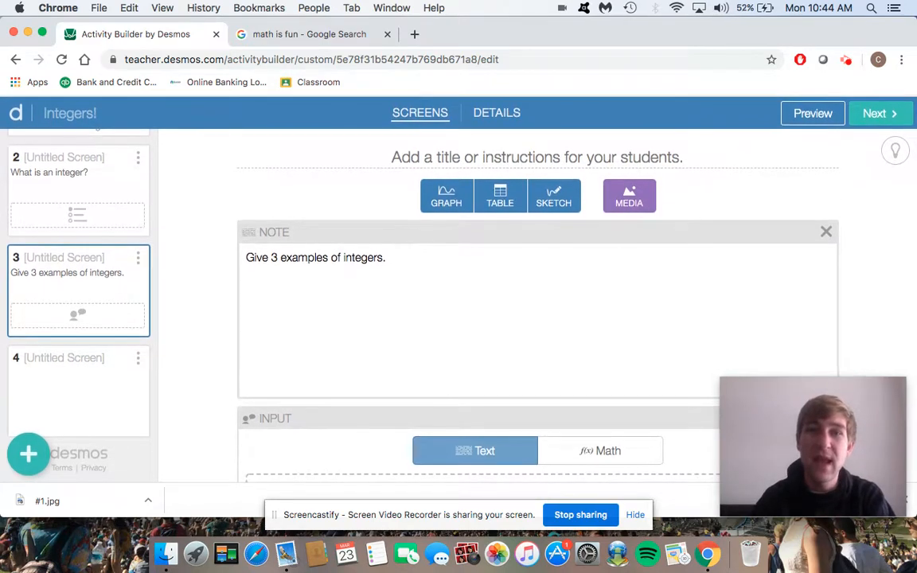
Switch to the Google Images results and search for "integers".
left_click(312, 38)
scroll(303, 287, "up", 3)
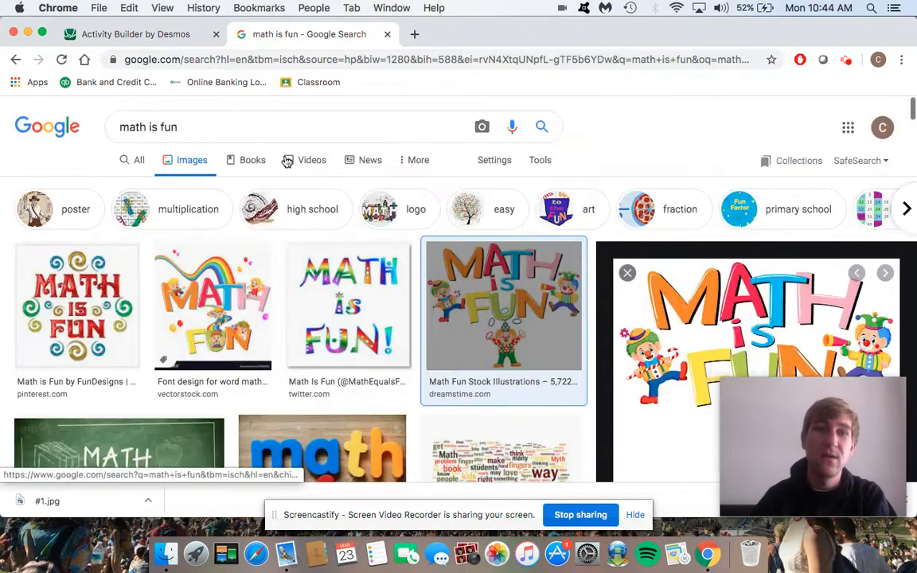
left_click_drag(170, 129, 57, 127)
type("integers")
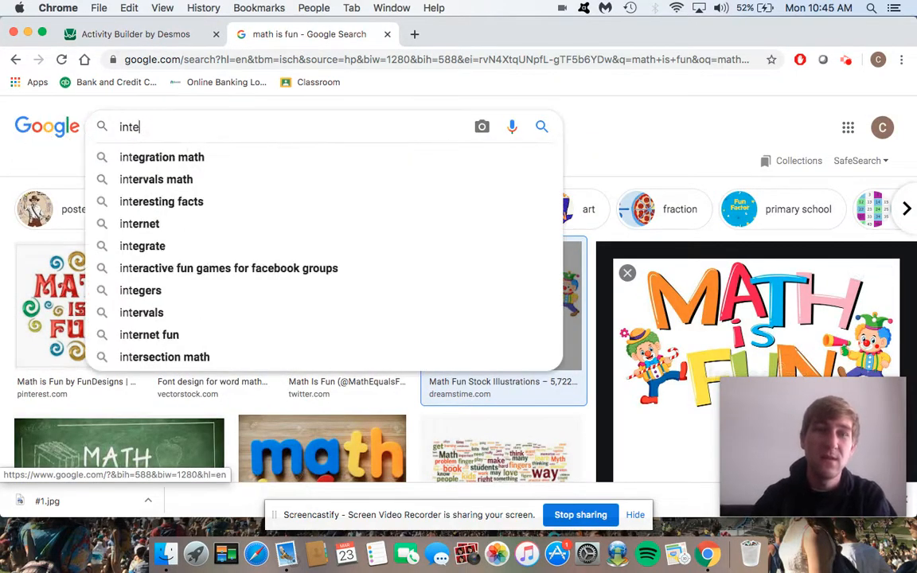
key("Return")
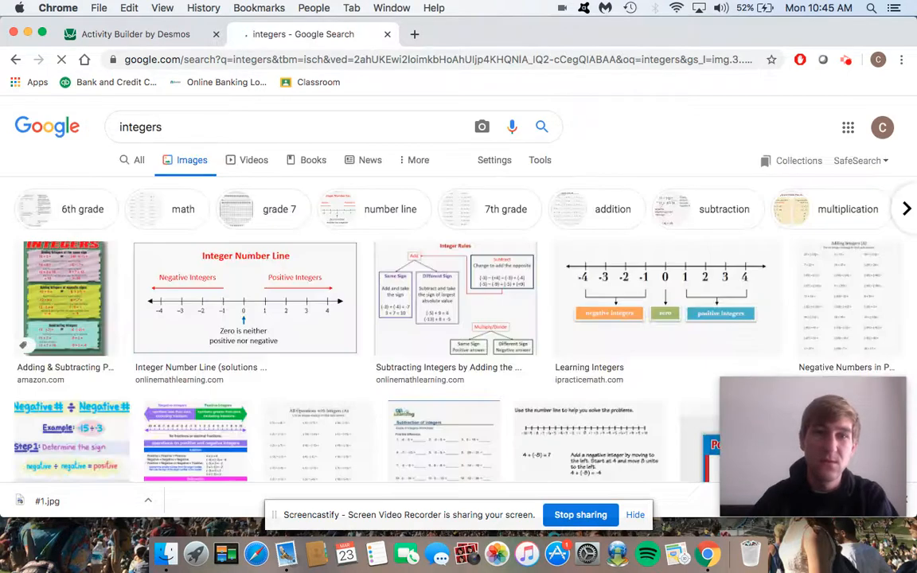
Save the Integer Number Line image to the Desktop as 2.png, replacing the existing file.
scroll(225, 325, "down", 3)
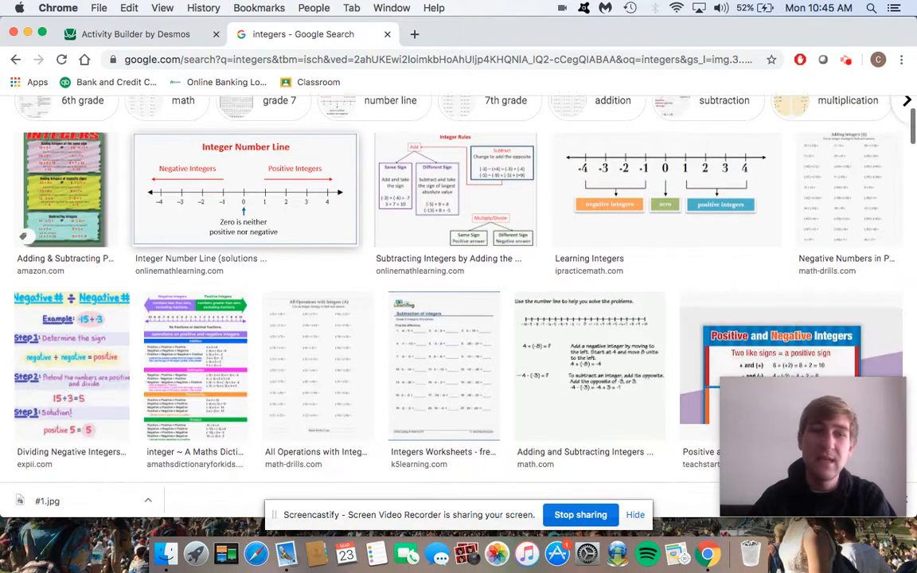
scroll(303, 318, "up", 2)
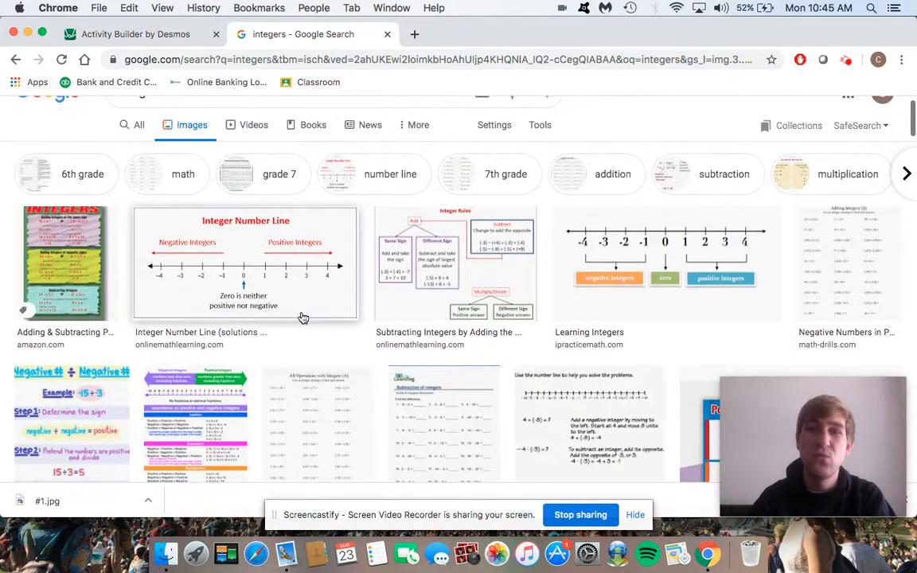
left_click(226, 266)
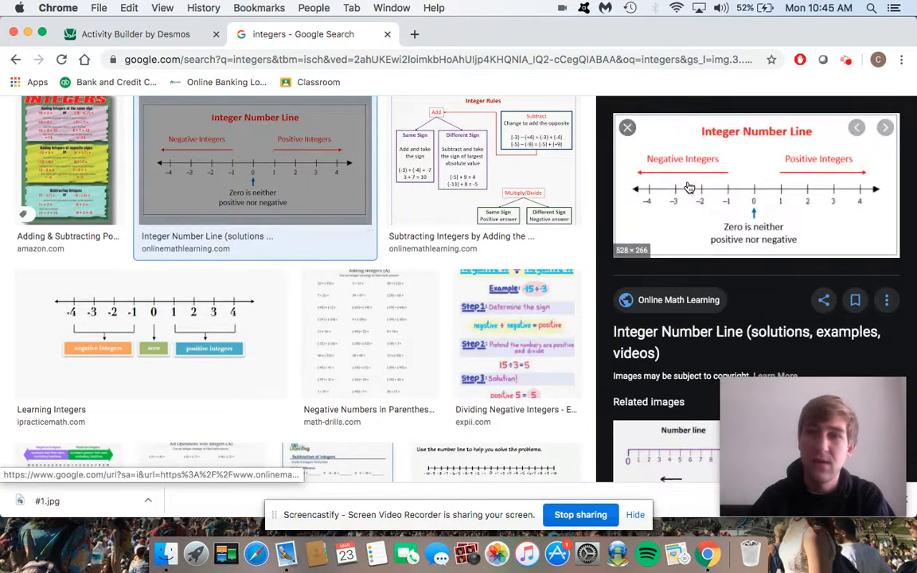
right_click(689, 188)
left_click(751, 291)
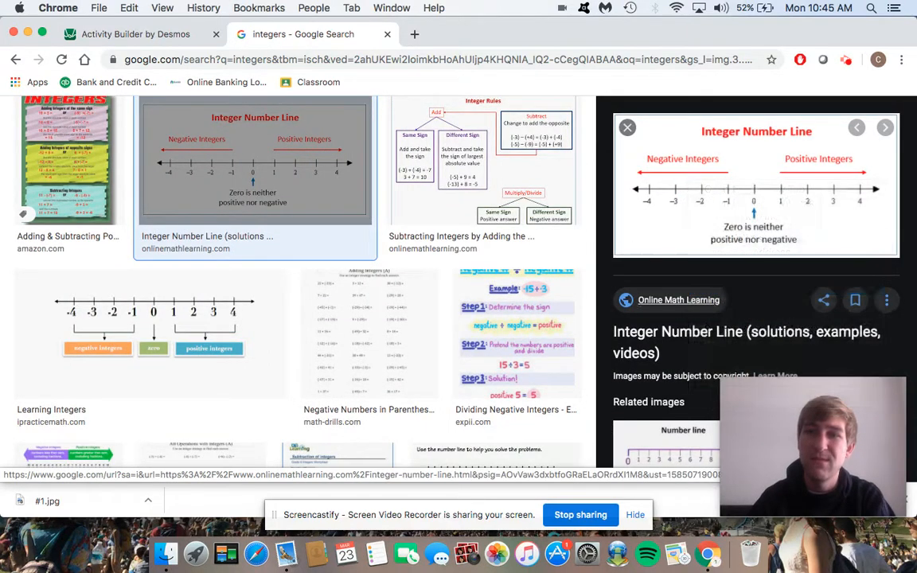
type("2")
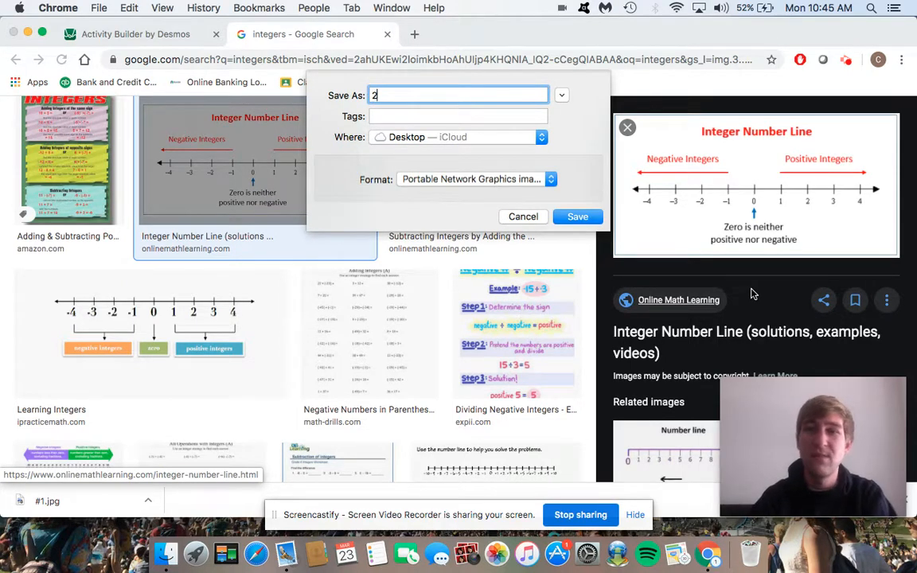
key("Return")
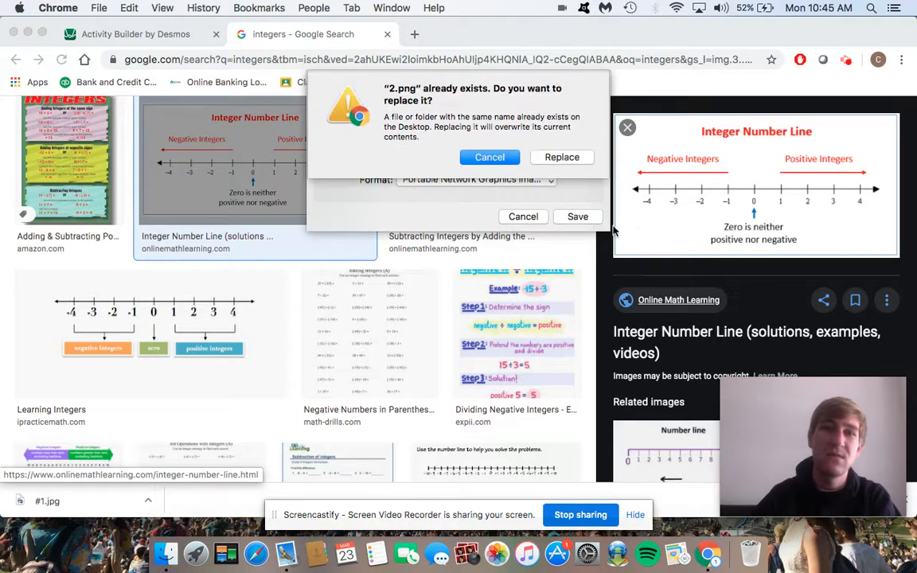
left_click(549, 155)
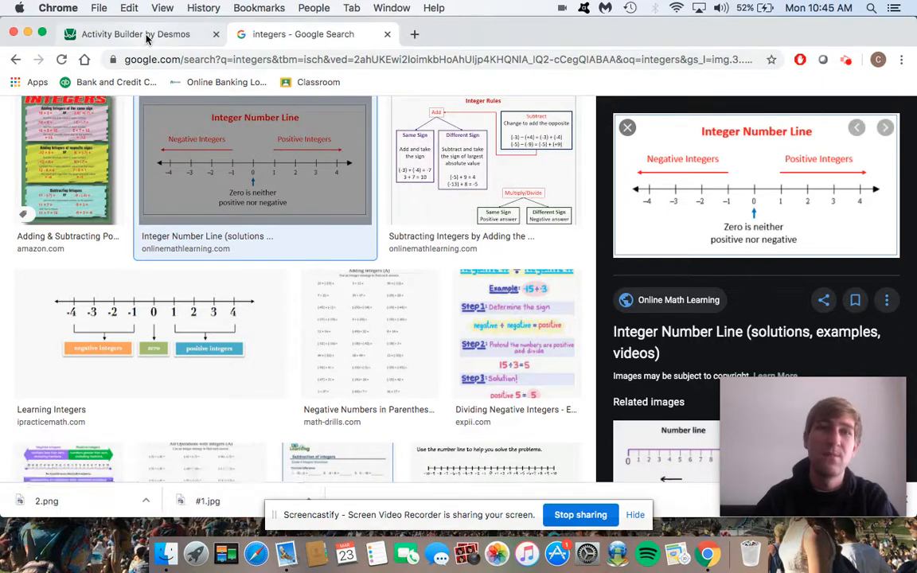
Return to Activity Builder and add a media item to the third screen using the image 2.png.
left_click(145, 35)
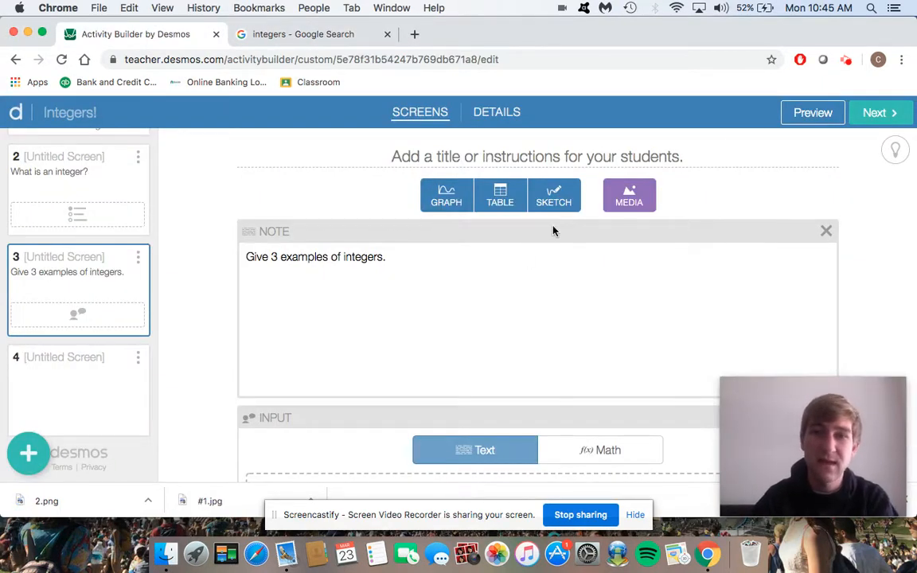
left_click(632, 196)
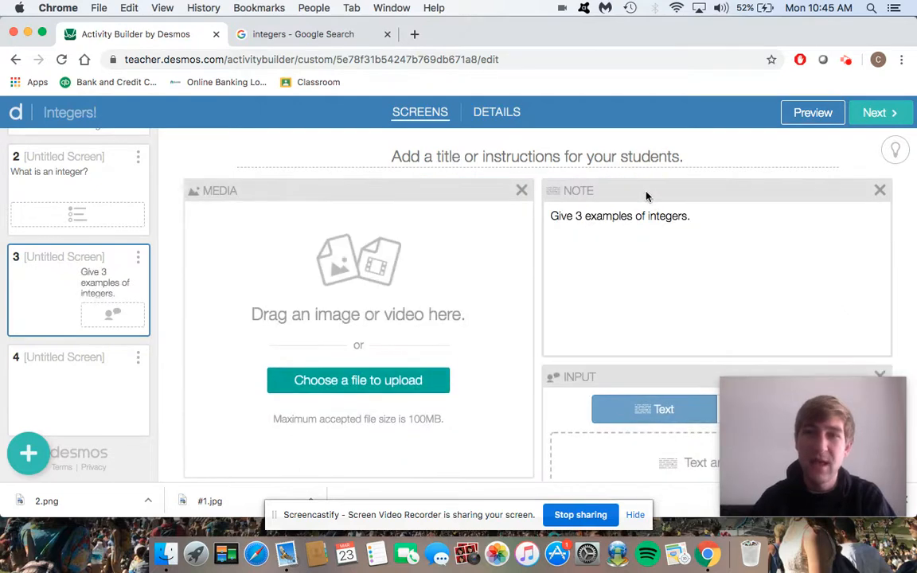
left_click(403, 385)
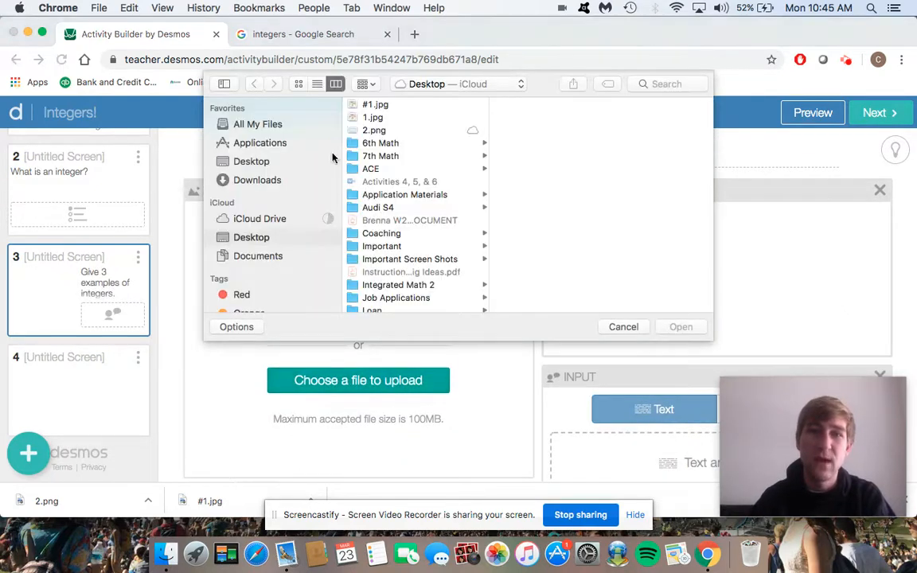
left_click(378, 131)
left_click(680, 327)
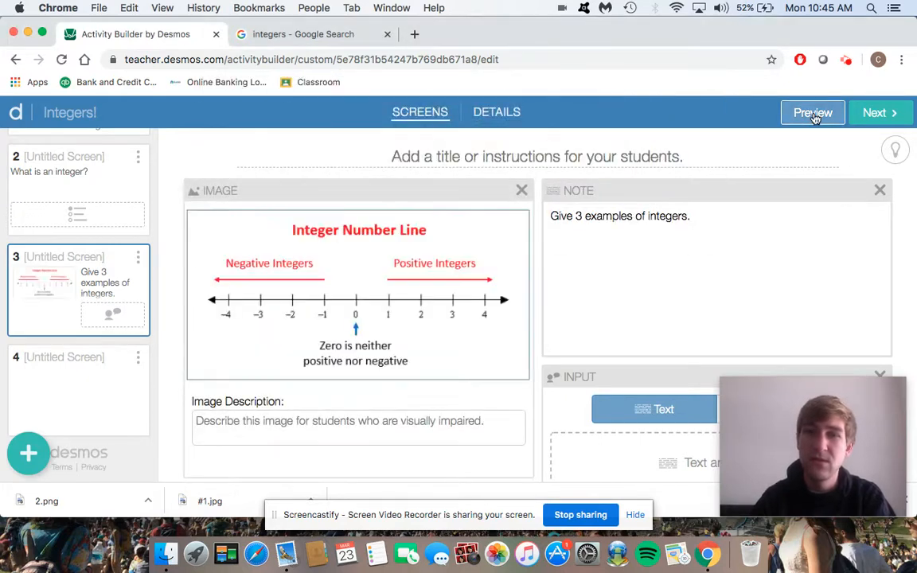
Preview the third screen as a student to check the number line image beside the question, and close the preview.
left_click(812, 114)
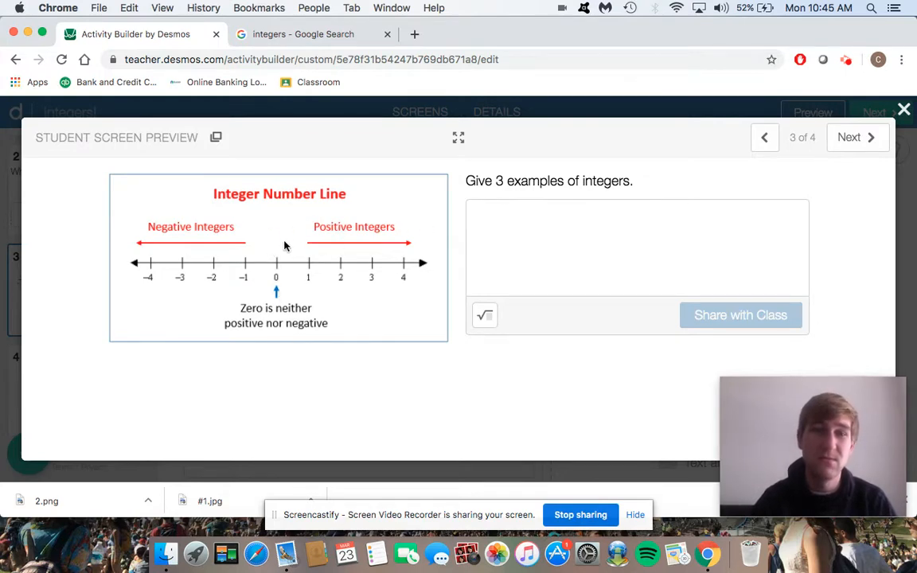
left_click(576, 240)
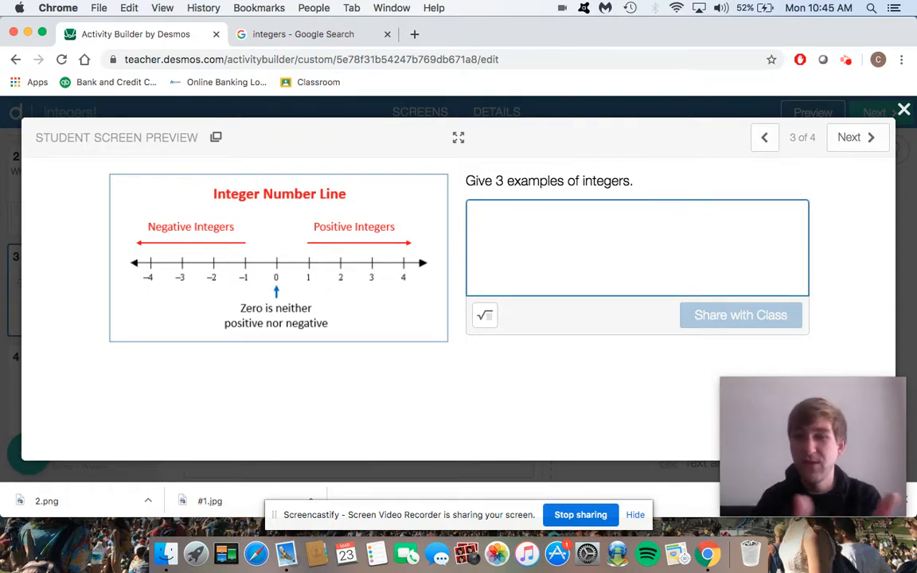
left_click(903, 110)
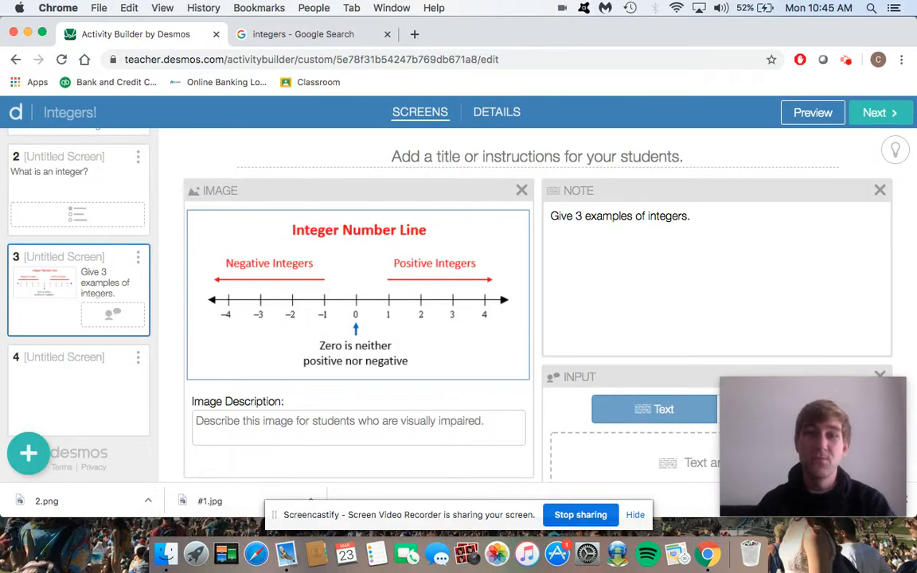
On screen 4, add a note reading "Draw a number line, counting by 2's, from -4 to 4. Then, circle one negative integer." and a sketch area.
left_click(93, 383)
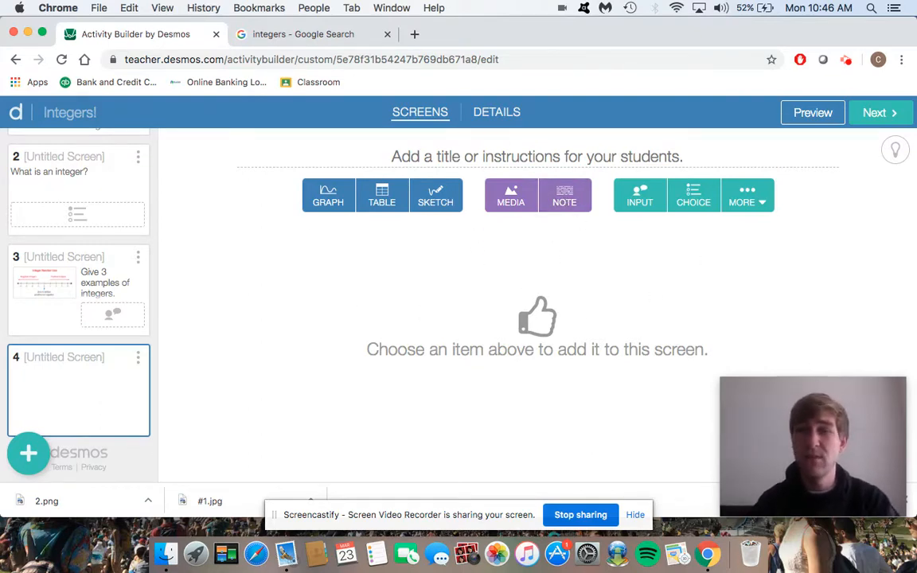
left_click(570, 197)
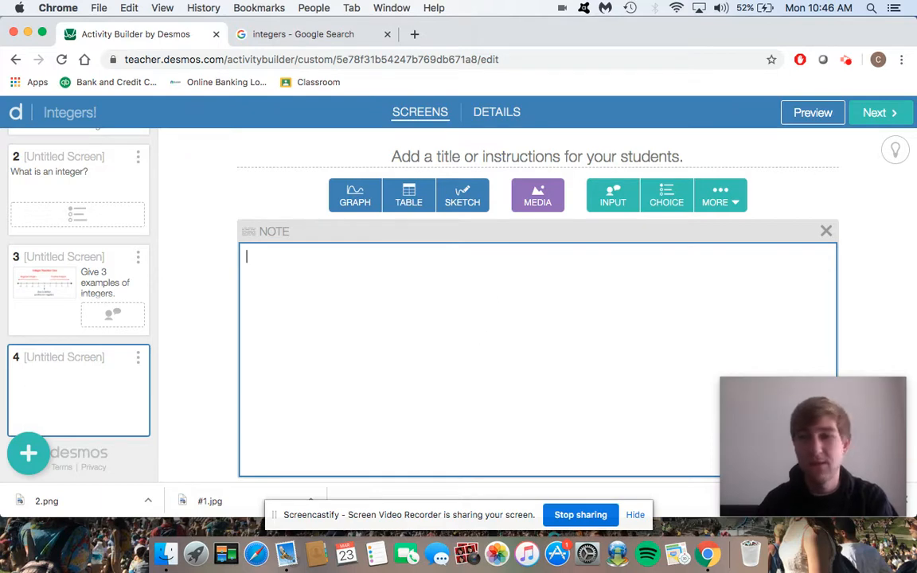
type("Draw a number line")
key("BackSpace")
key("BackSpace")
key("BackSpace")
type("ine")
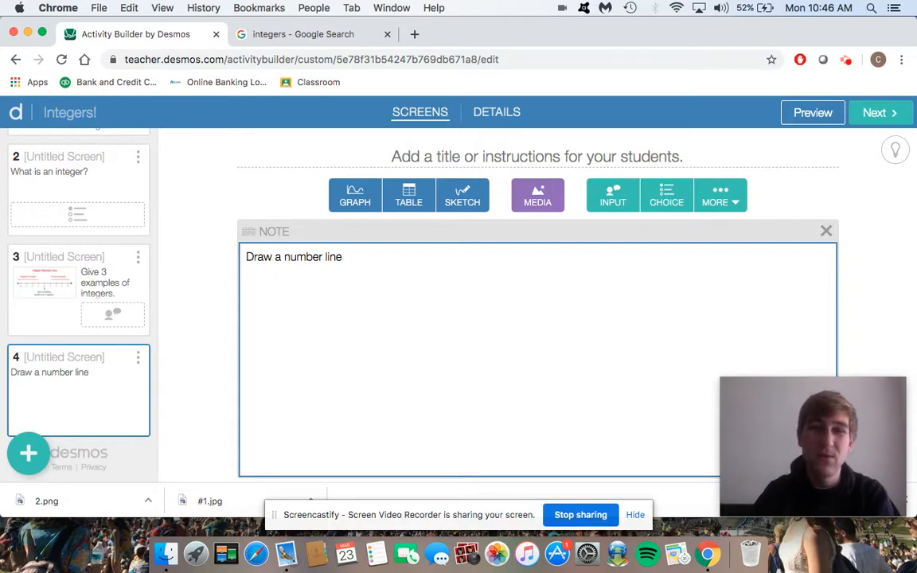
type(", counting ")
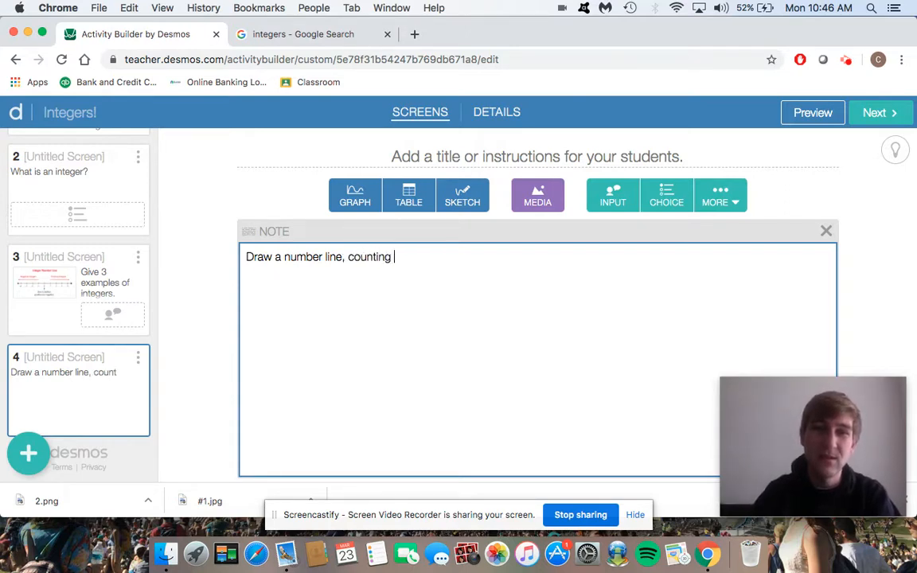
type("by 2's, from -4 to")
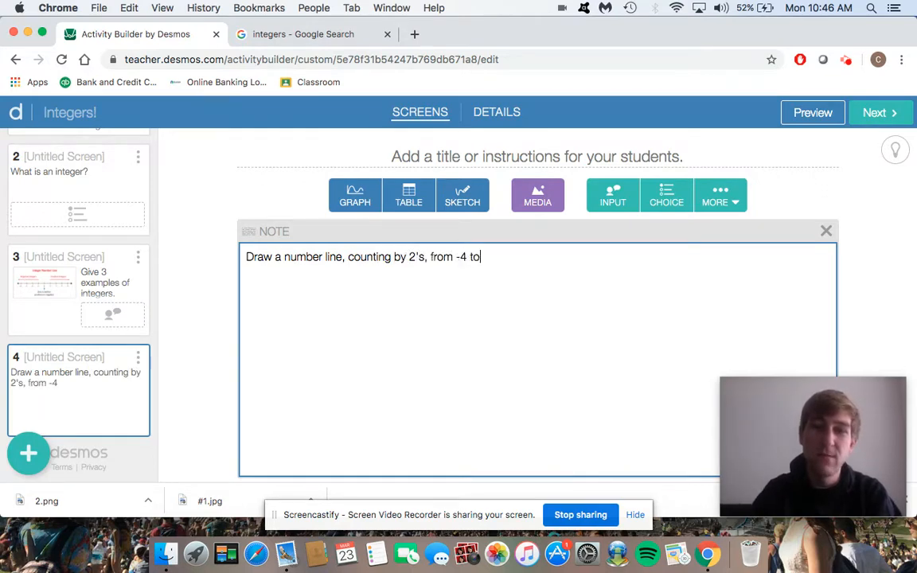
type(" 4. Then")
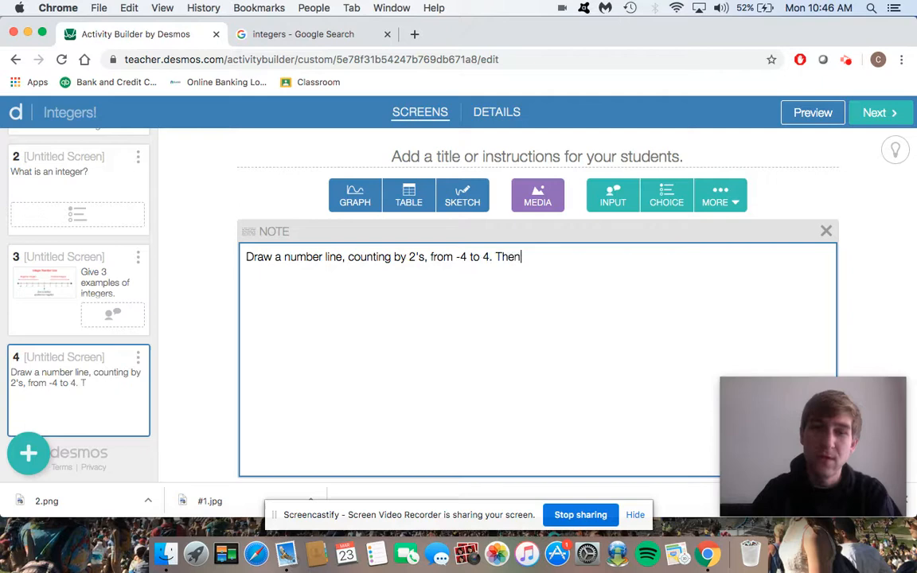
type(", circle o")
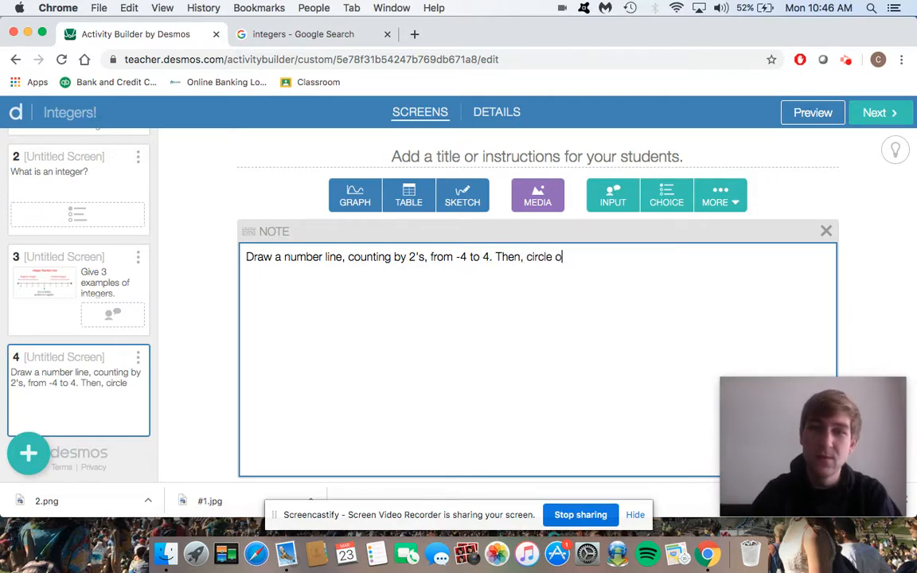
type("ne neg")
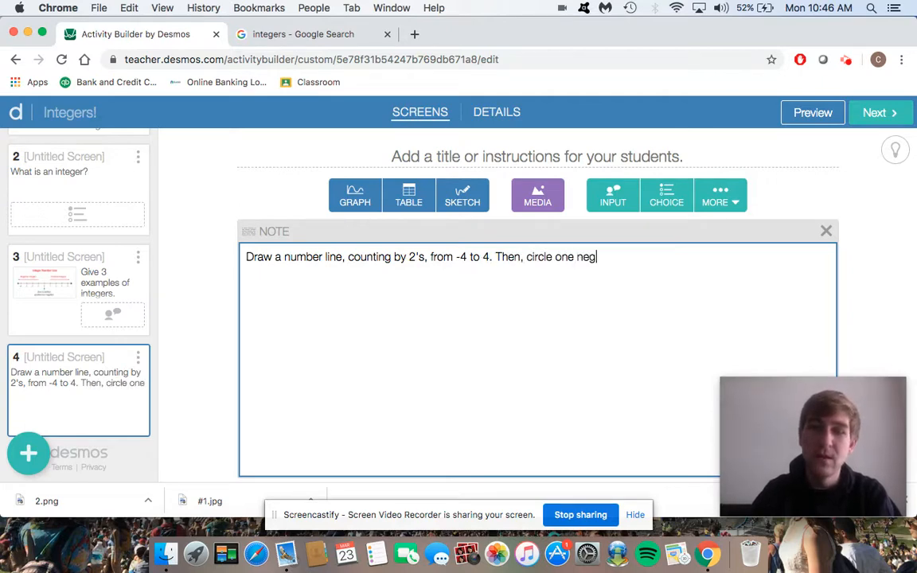
type("ative integer.")
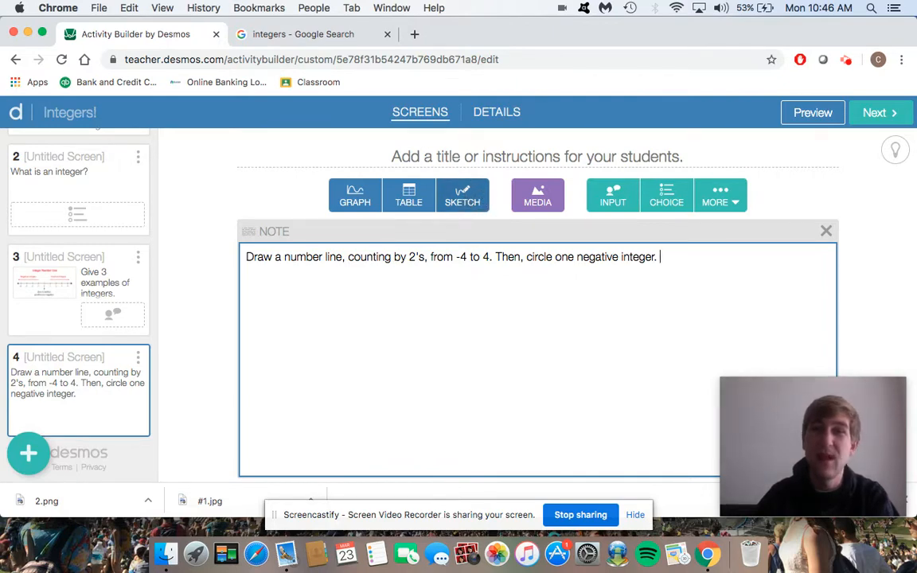
left_click(465, 197)
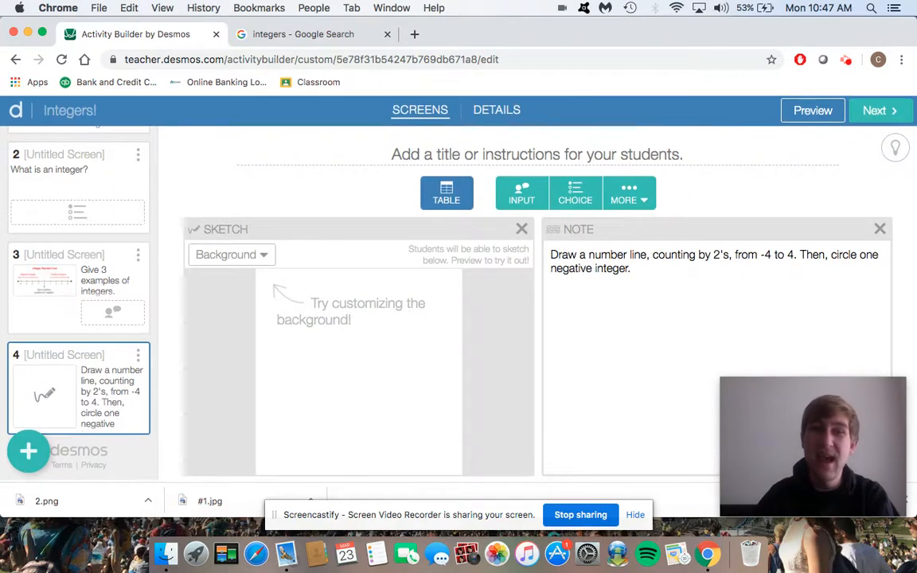
Preview the fourth screen as a student, sketch part of a number line with arrowheads and labelled ticks starting at -4, and close the preview.
left_click(809, 120)
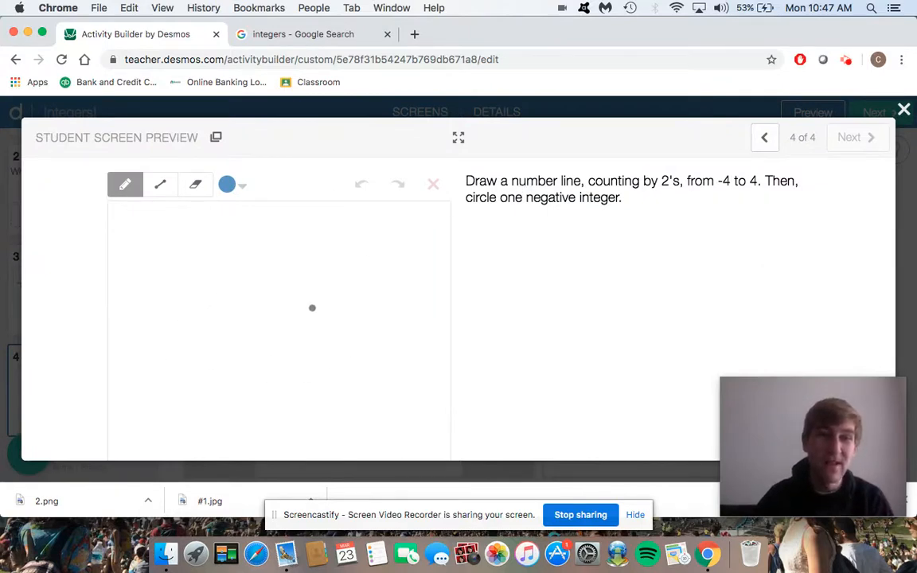
mouse_move(135, 310)
left_mouse_down()
mouse_move(409, 303)
mouse_move(423, 319)
mouse_move(396, 332)
left_mouse_up()
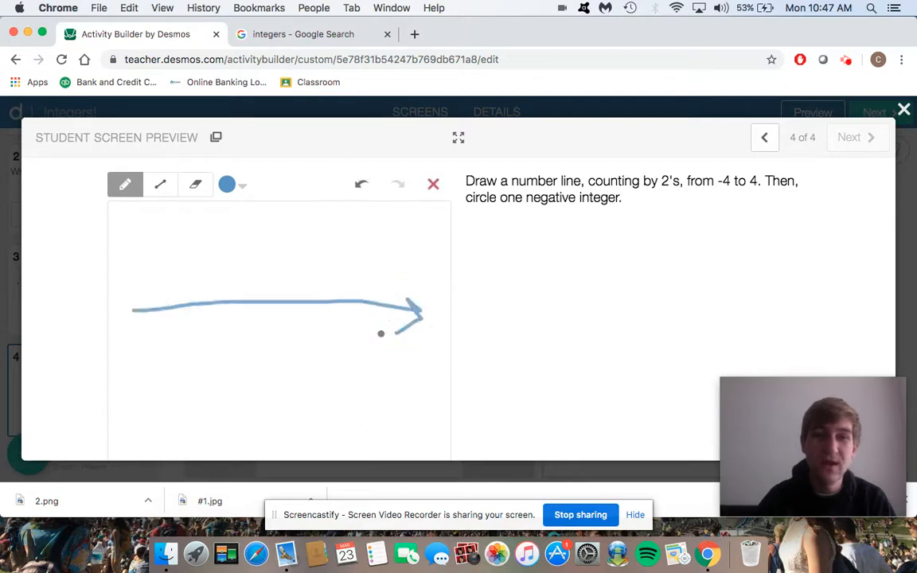
mouse_move(145, 296)
left_mouse_down()
mouse_move(131, 312)
mouse_move(158, 334)
left_mouse_up()
left_click_drag(181, 292, 181, 322)
mouse_move(159, 363)
left_mouse_down()
mouse_move(191, 342)
mouse_move(192, 369)
left_mouse_up()
left_click_drag(219, 293, 218, 307)
mouse_move(217, 355)
left_mouse_down()
mouse_move(225, 341)
mouse_move(229, 364)
mouse_move(240, 363)
left_mouse_up()
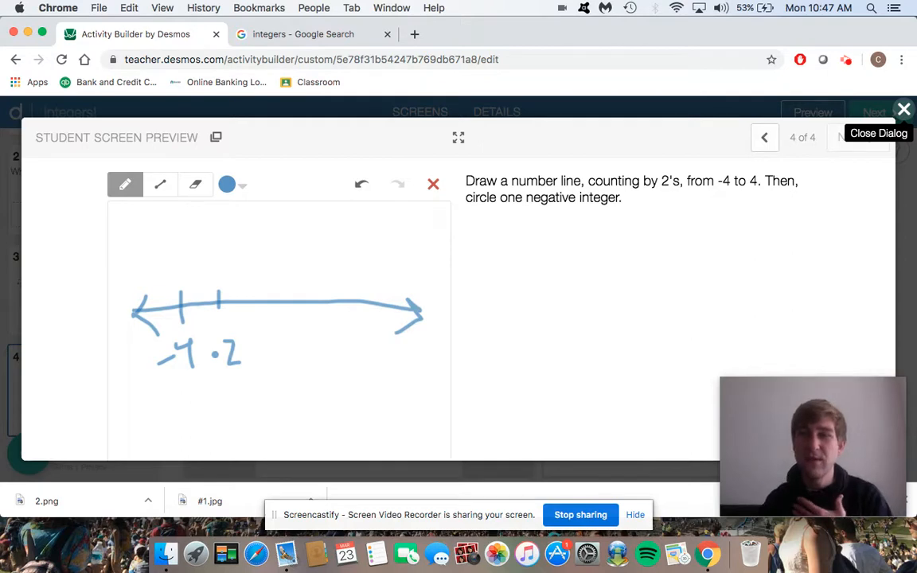
left_click(906, 109)
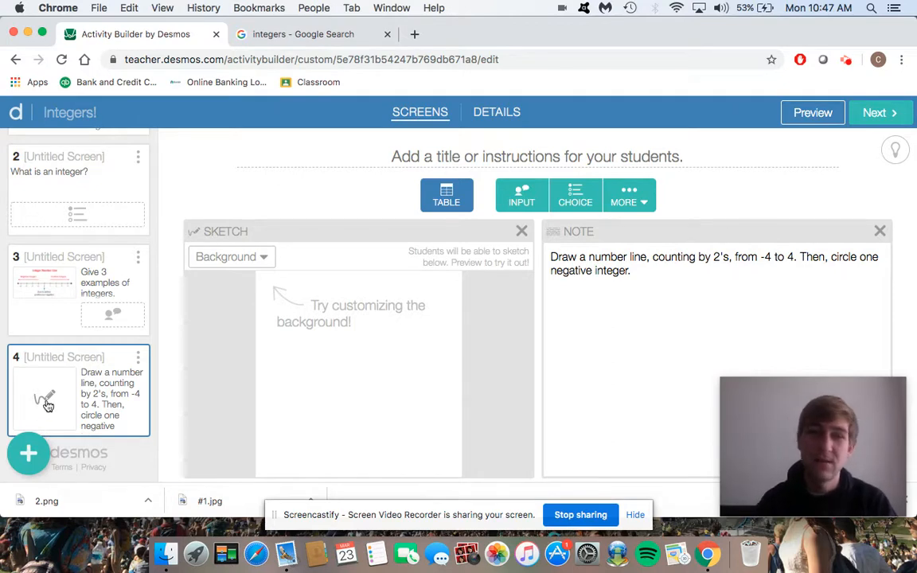
Add a fifth screen with a note reading "Order the integers from least to greatest.".
left_click(26, 450)
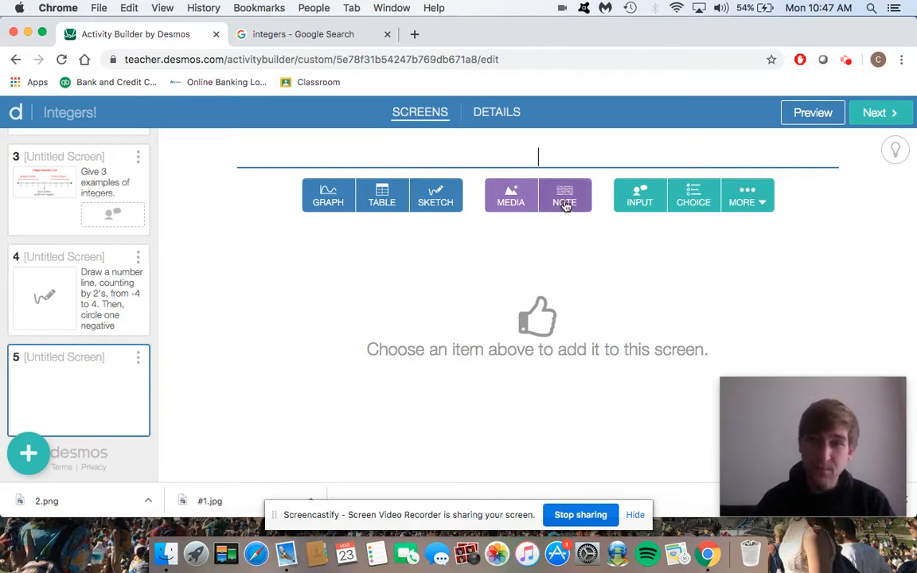
left_click(754, 200)
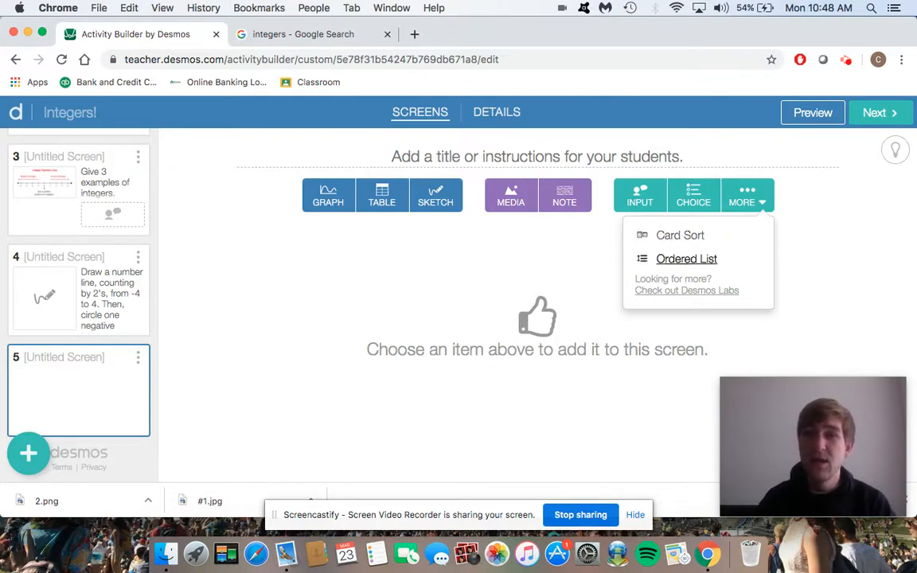
left_click(563, 197)
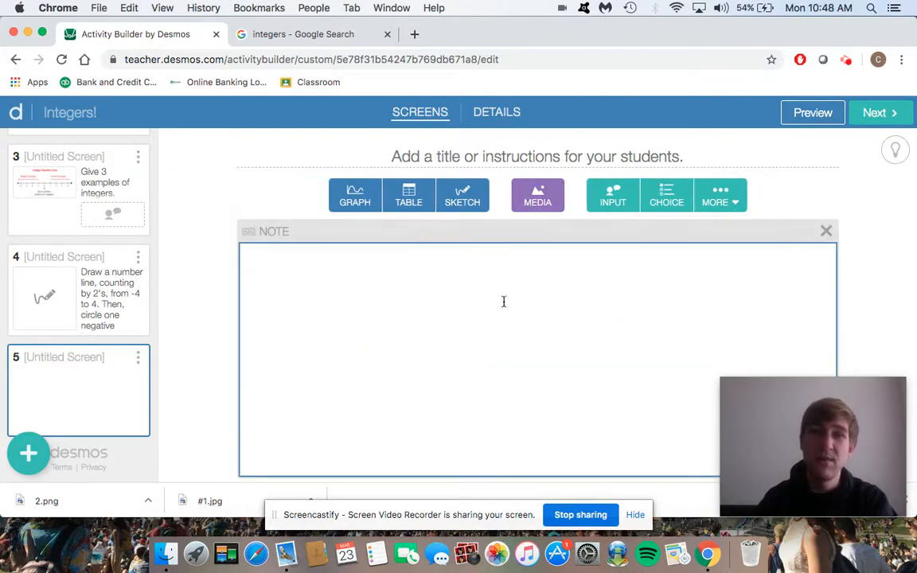
type("Order th")
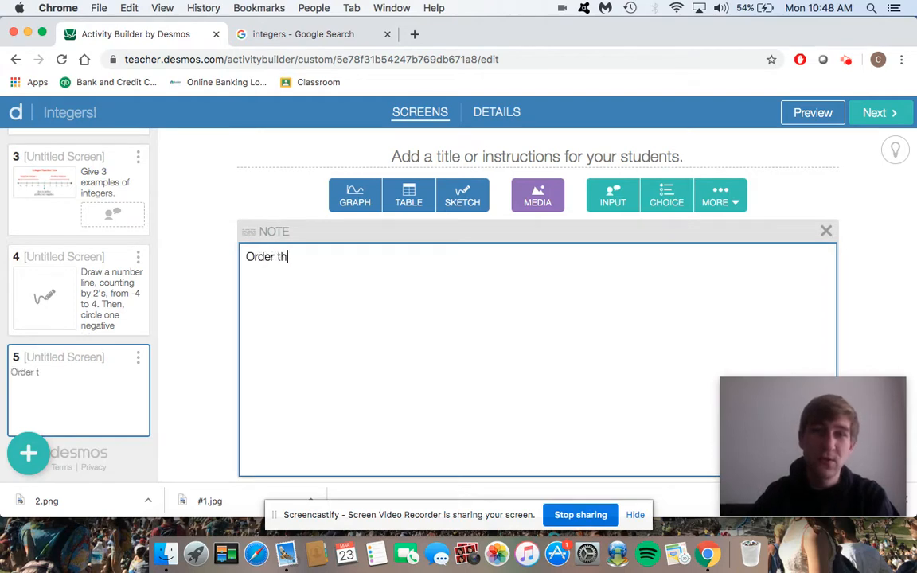
type("e integers f")
type("rom smalle")
key("BackSpace")
key("BackSpace")
key("BackSpace")
type("least to greatest.")
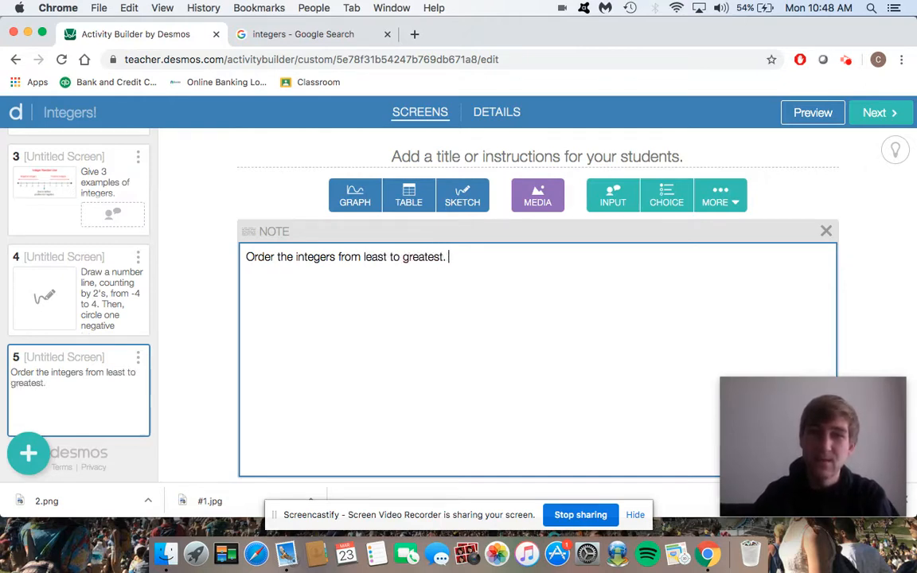
Add an ordered list below the note on screen 5 with the items -4, -3, 5 and 10.
left_click(735, 203)
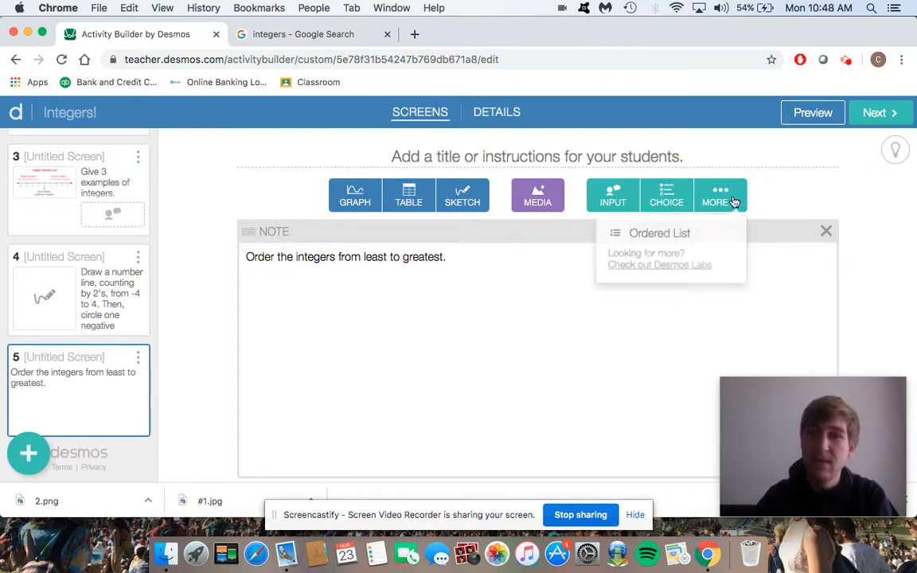
left_click(675, 236)
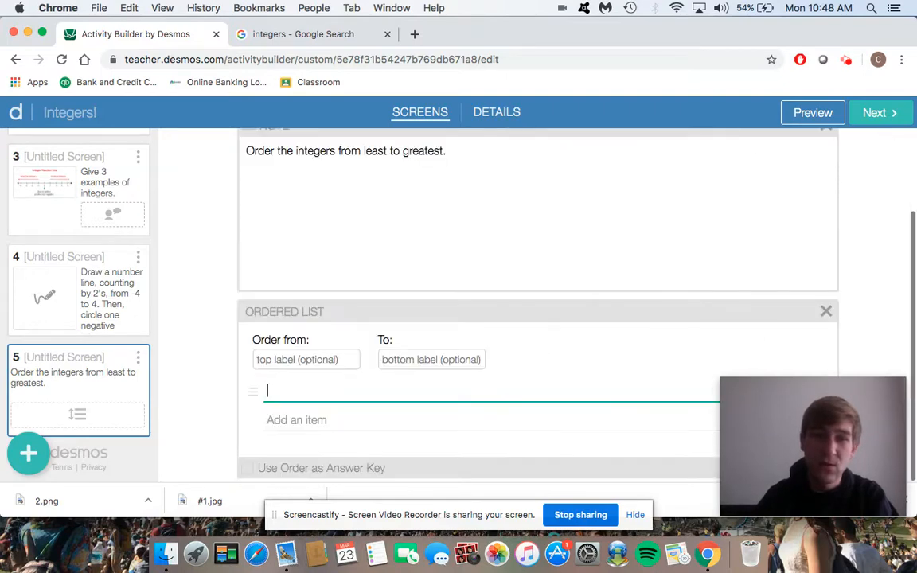
type("-4")
left_click(293, 419)
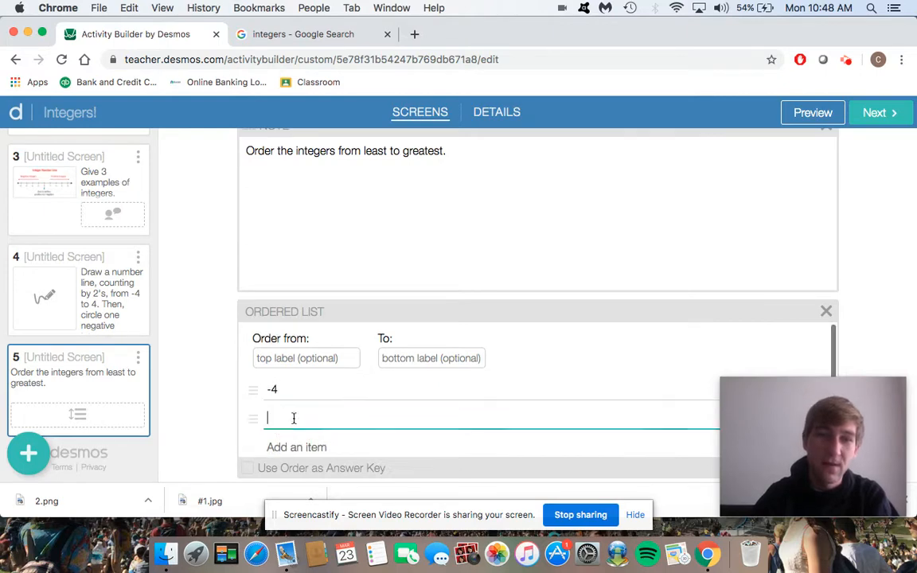
type("-3")
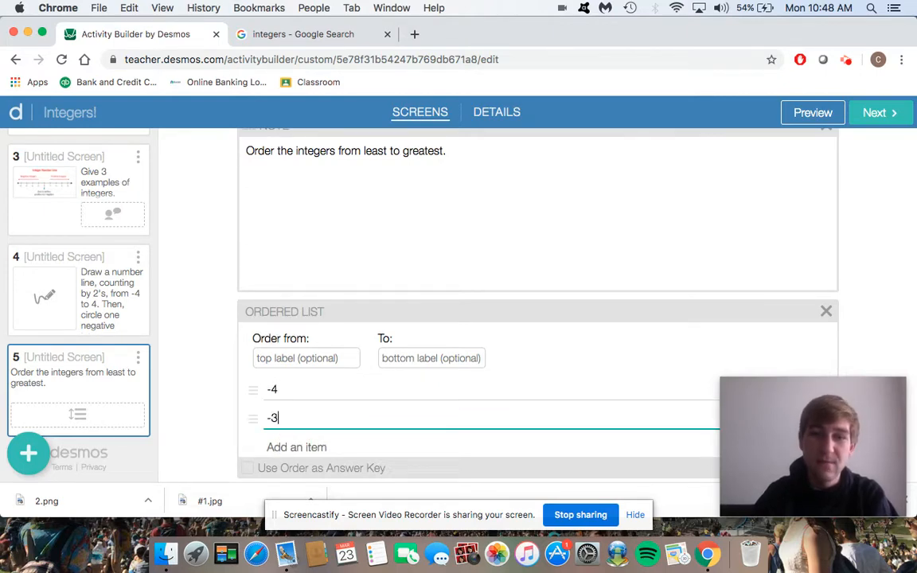
left_click(296, 444)
type("5")
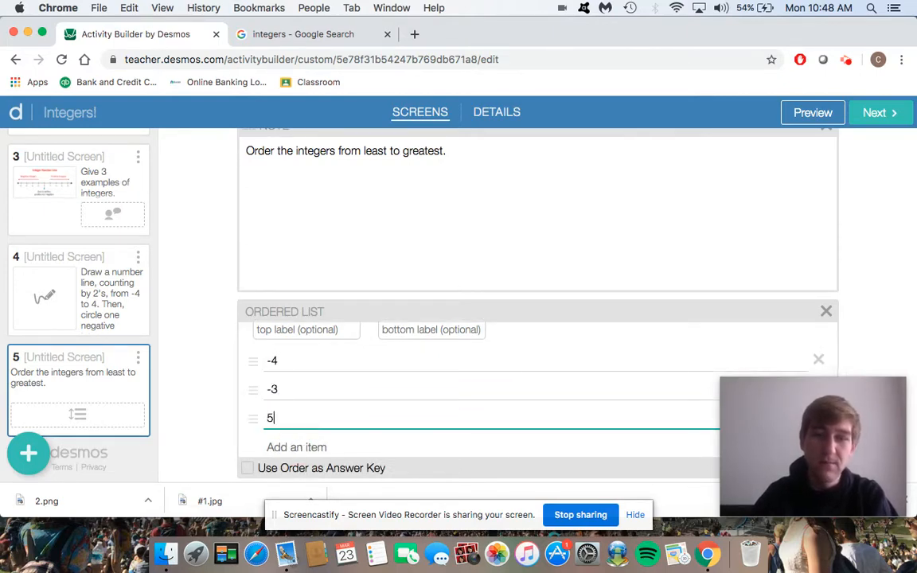
left_click(301, 446)
type("10")
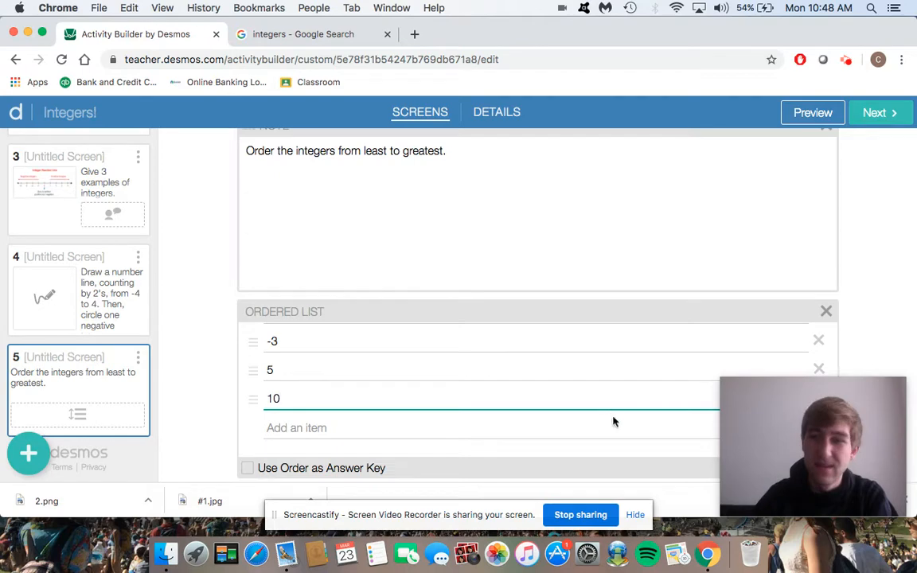
Preview the fifth screen as a student, try rearranging the integers in the list, and close the preview.
scroll(569, 376, "down", 1)
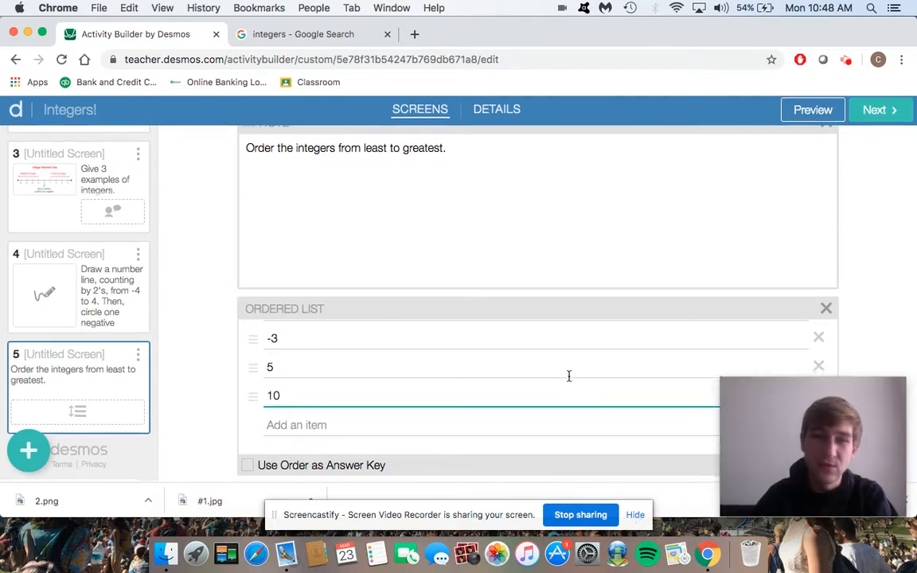
left_click(810, 116)
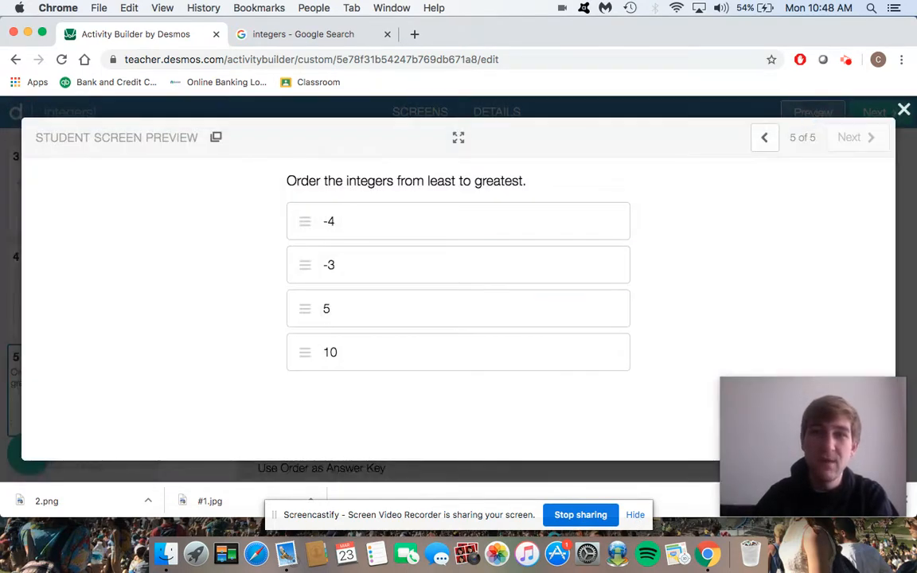
left_click_drag(359, 313, 358, 265)
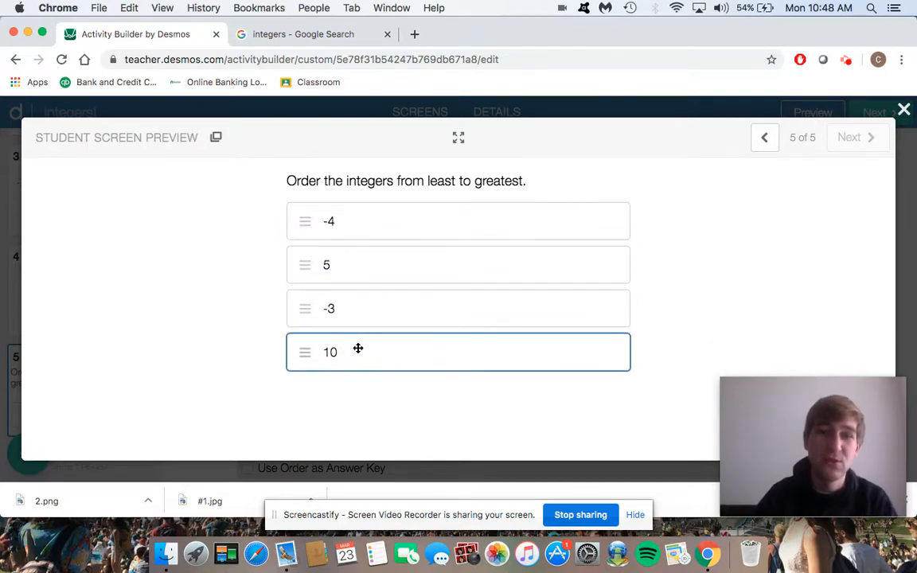
left_click_drag(360, 310, 356, 354)
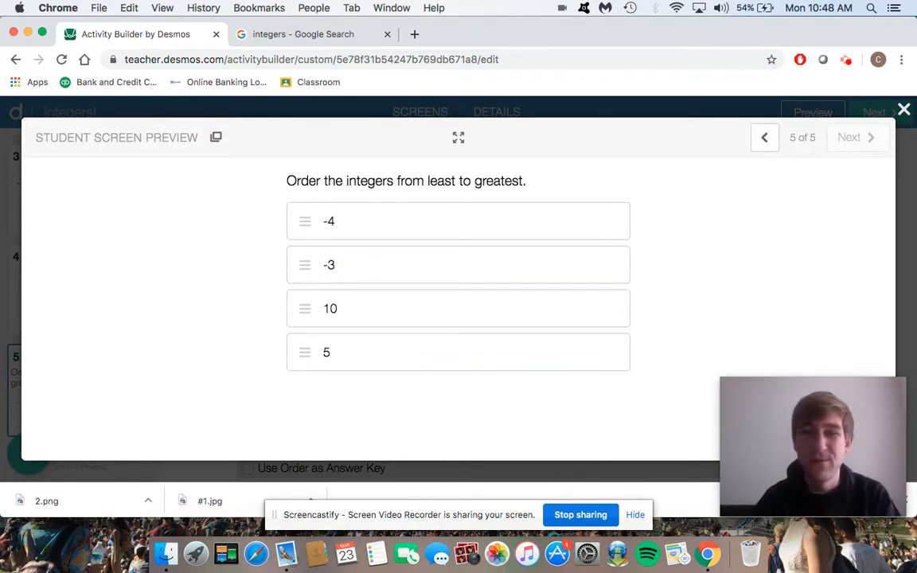
left_click_drag(364, 221, 354, 310)
left_click(355, 259)
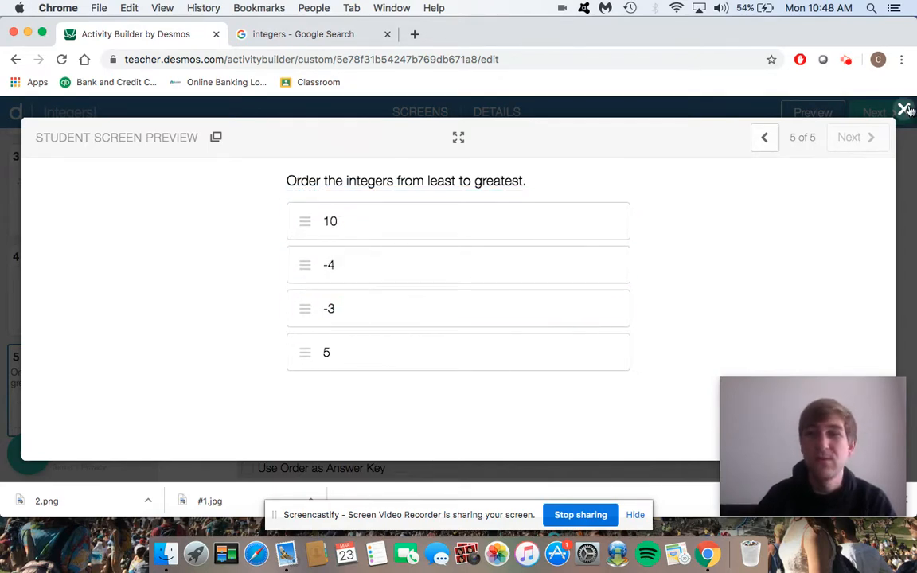
left_click(903, 110)
Add a sixth screen with a note reading "Group the negative integers. Then, group the positive integers.".
scroll(732, 262, "up", 3)
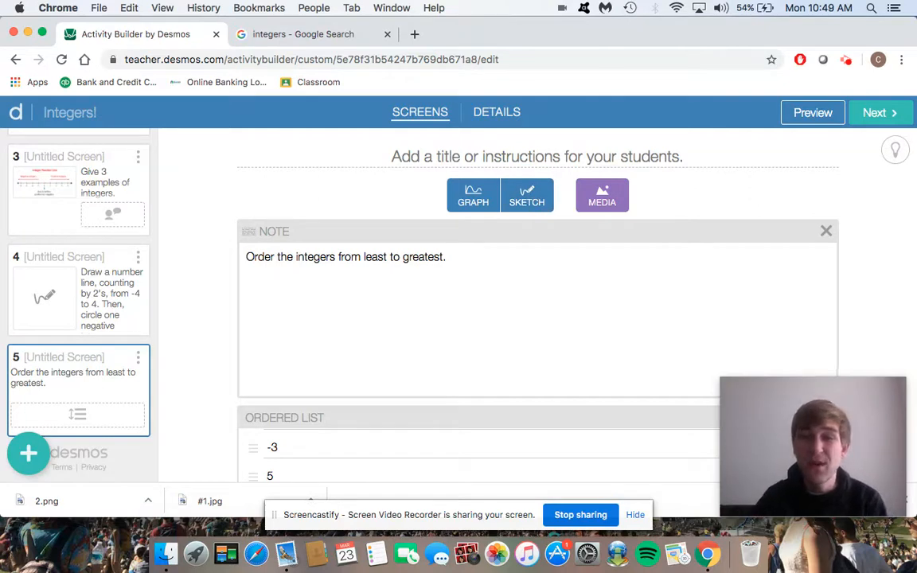
left_click(29, 450)
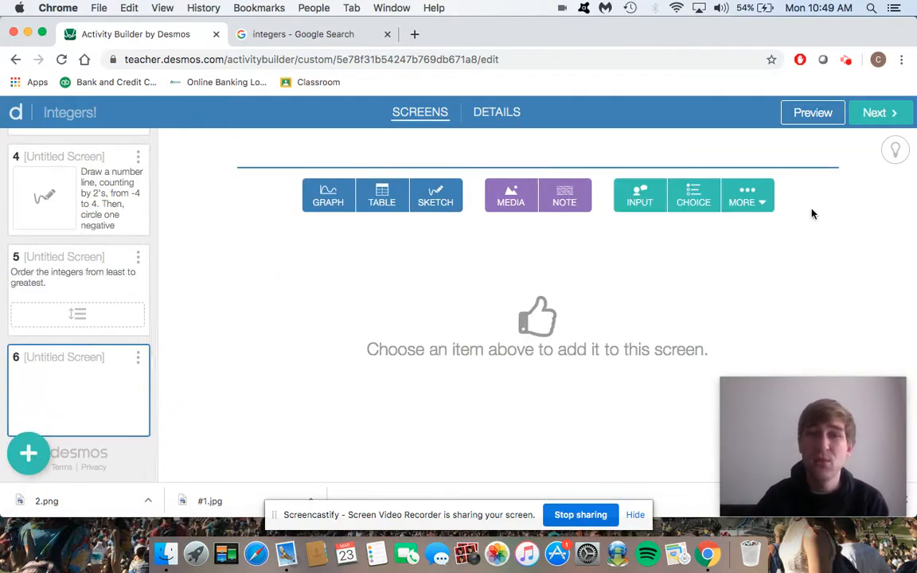
left_click(756, 204)
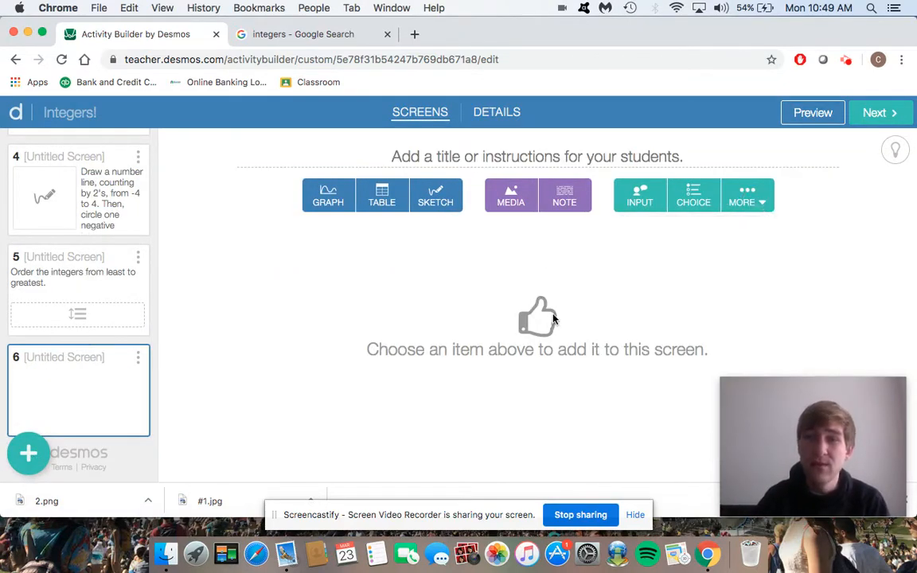
left_click(570, 200)
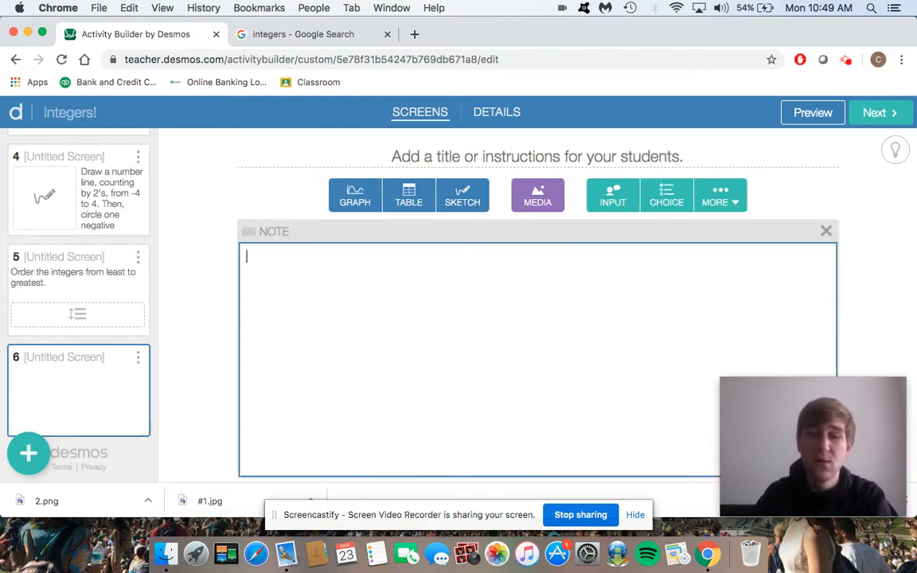
type("Gr")
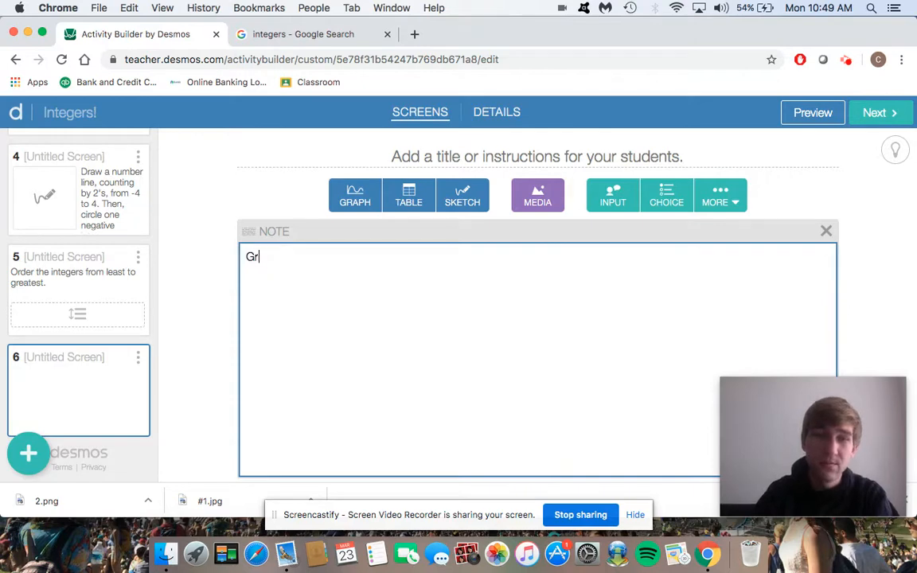
type("oup the nega")
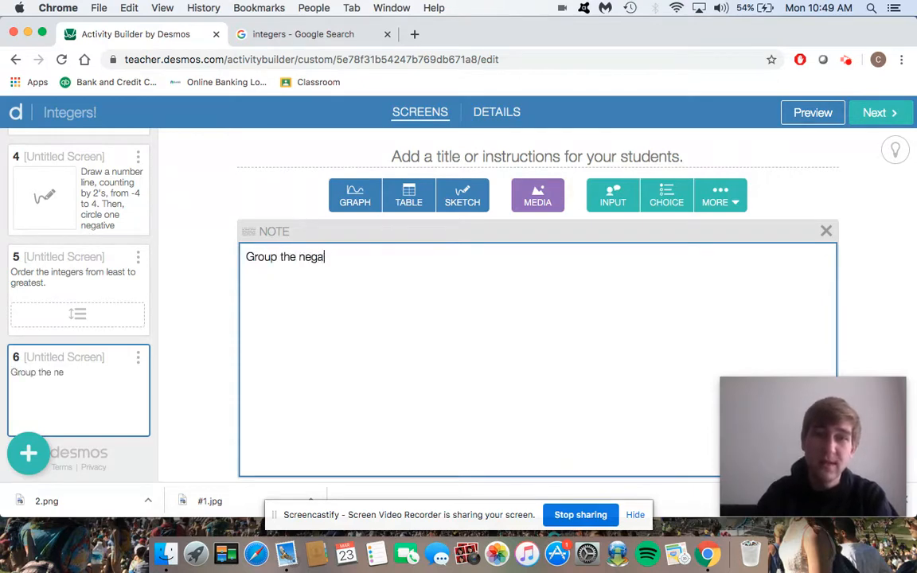
type("tive integers")
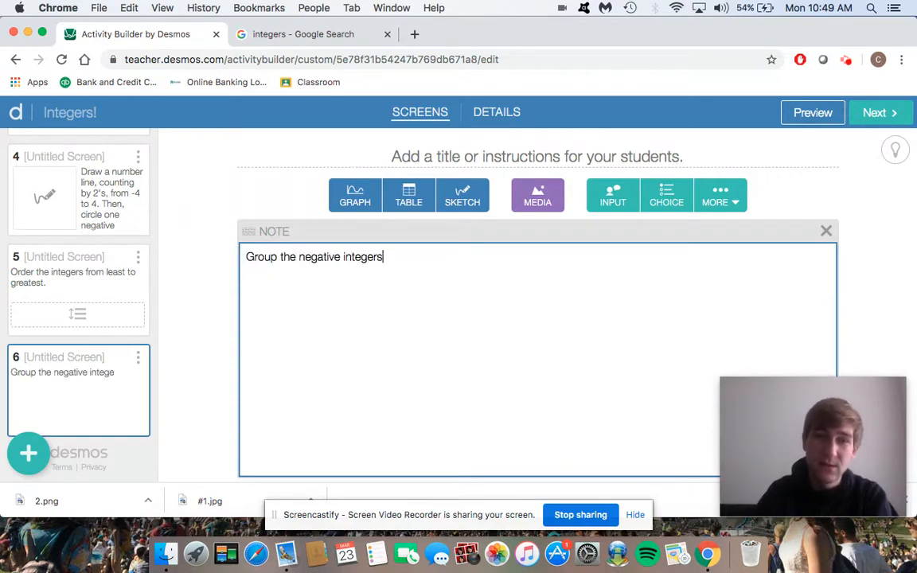
type(". Then, group the positive integers.")
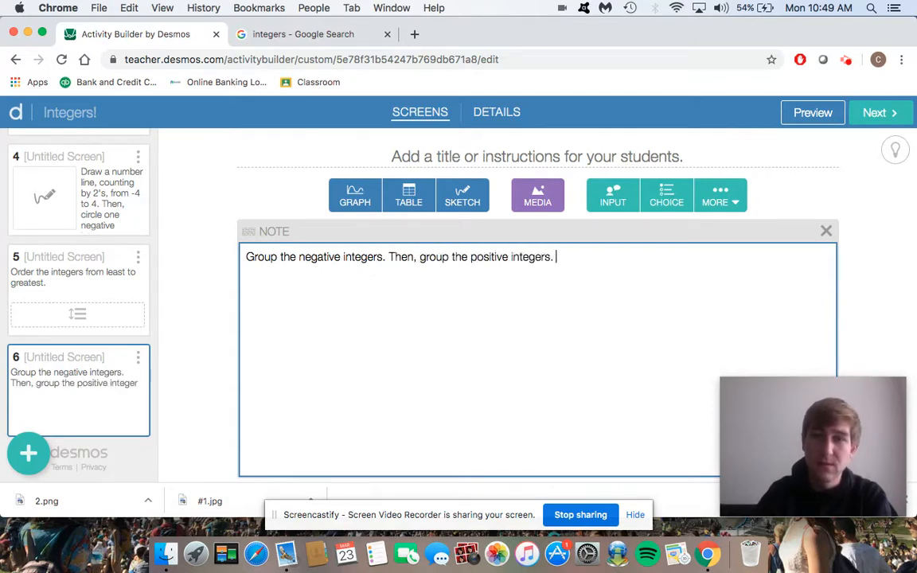
left_click(734, 196)
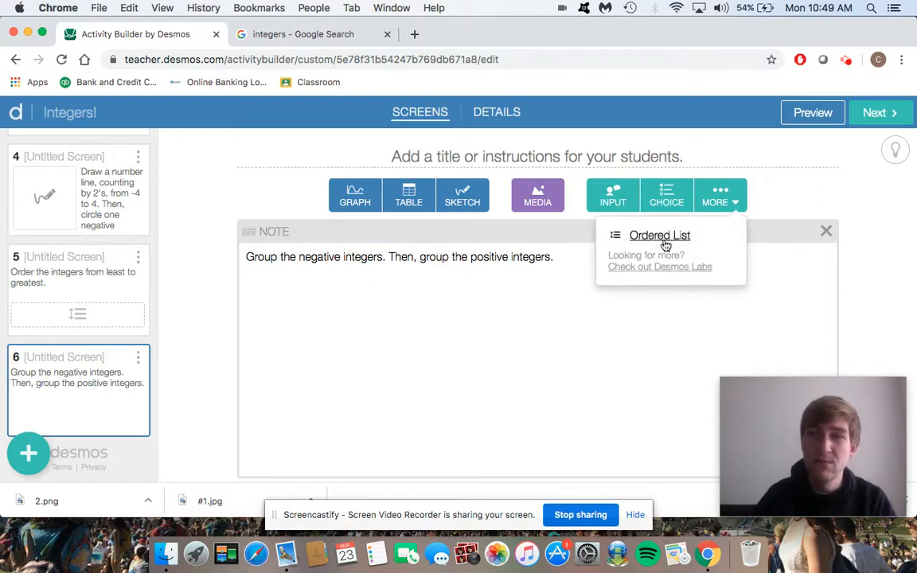
left_click(634, 409)
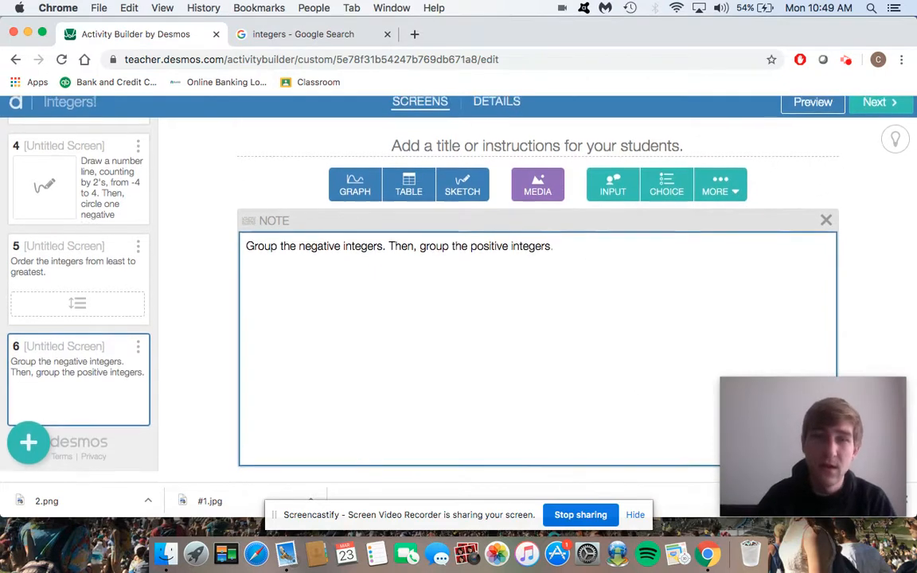
left_click(730, 203)
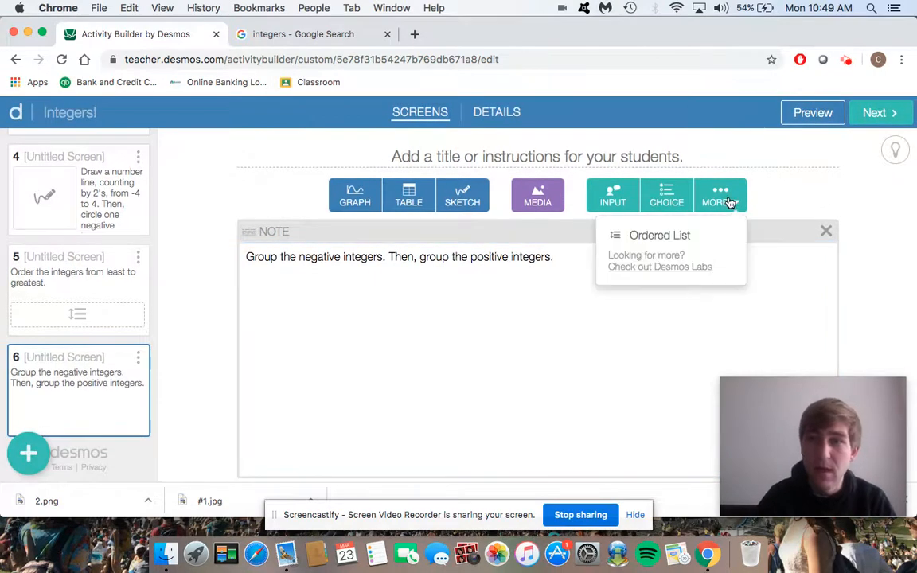
left_click(659, 235)
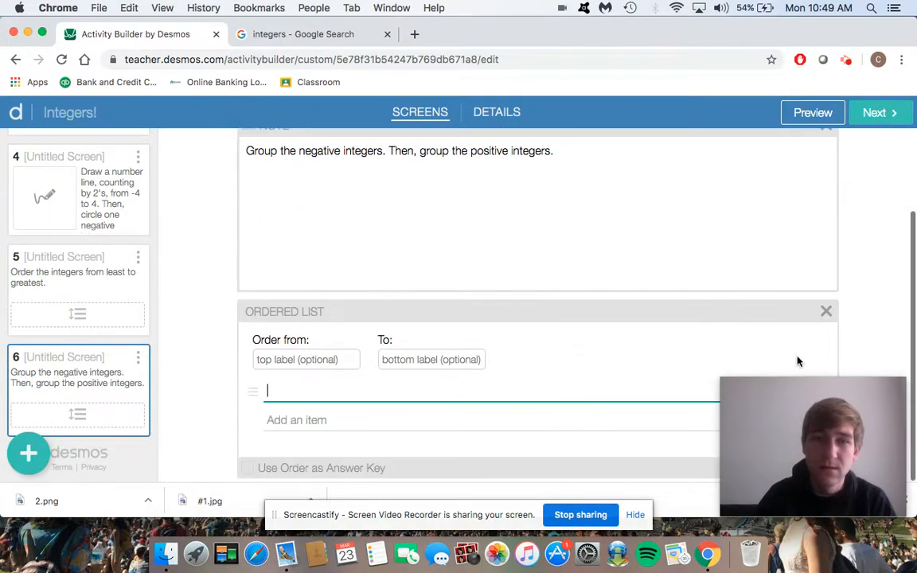
left_click(826, 312)
left_click(714, 192)
left_click(713, 191)
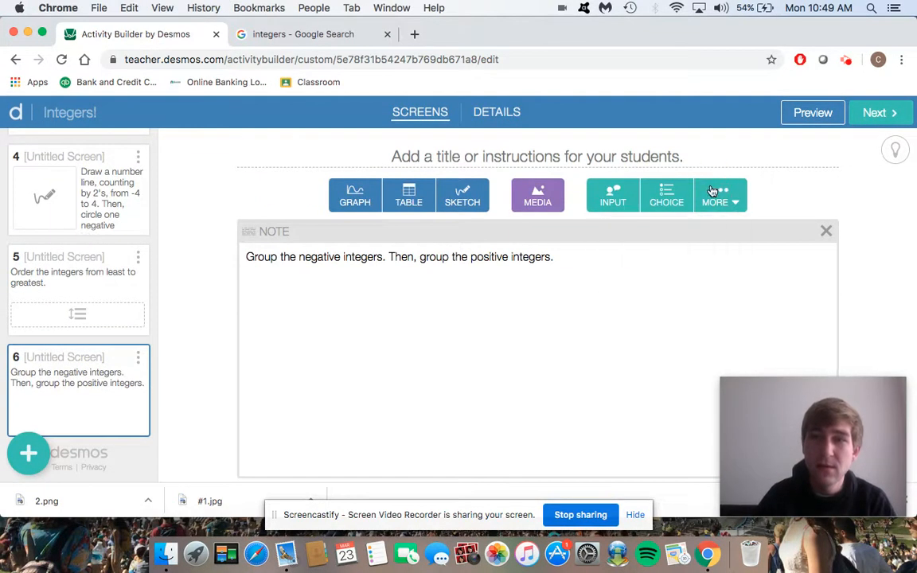
Remove the note from screen 6 and add a card sort in its place.
left_click(826, 231)
left_click(769, 206)
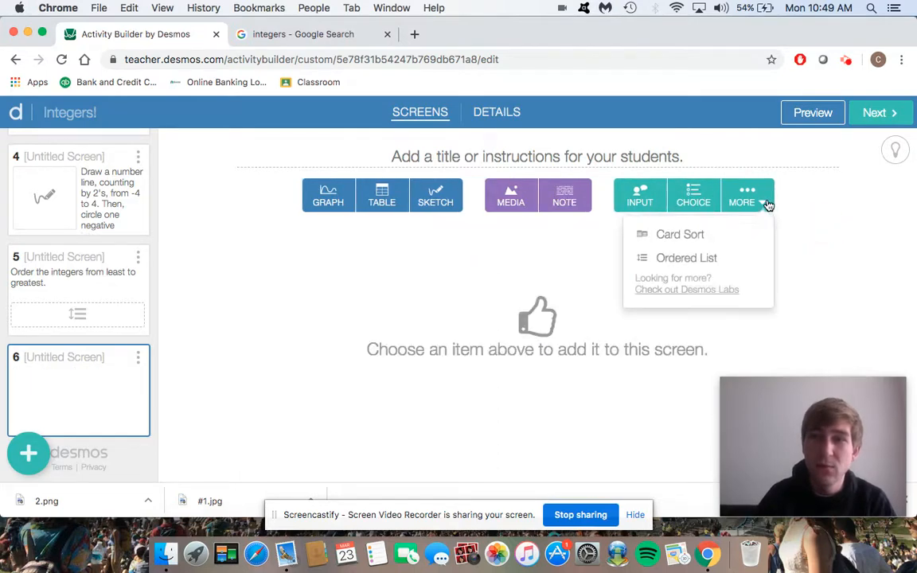
left_click(667, 241)
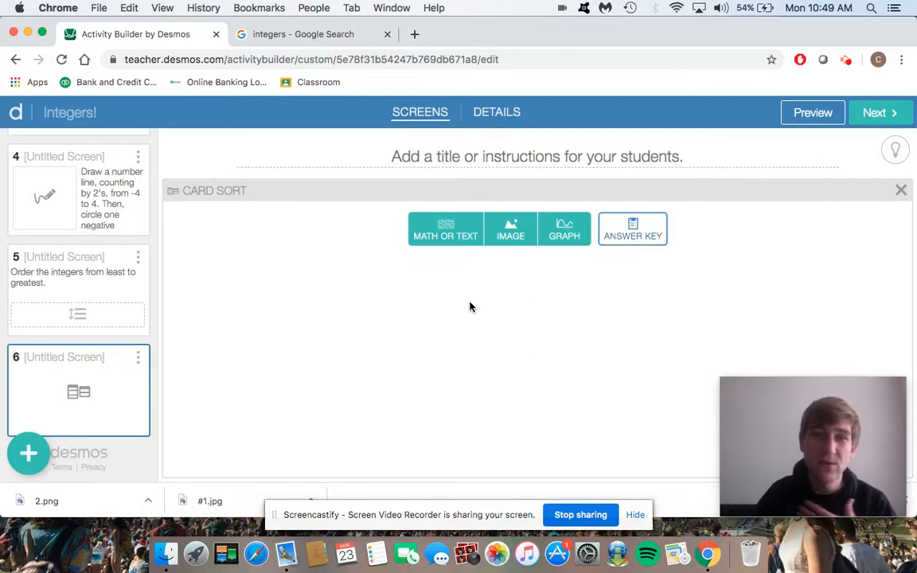
left_click(448, 239)
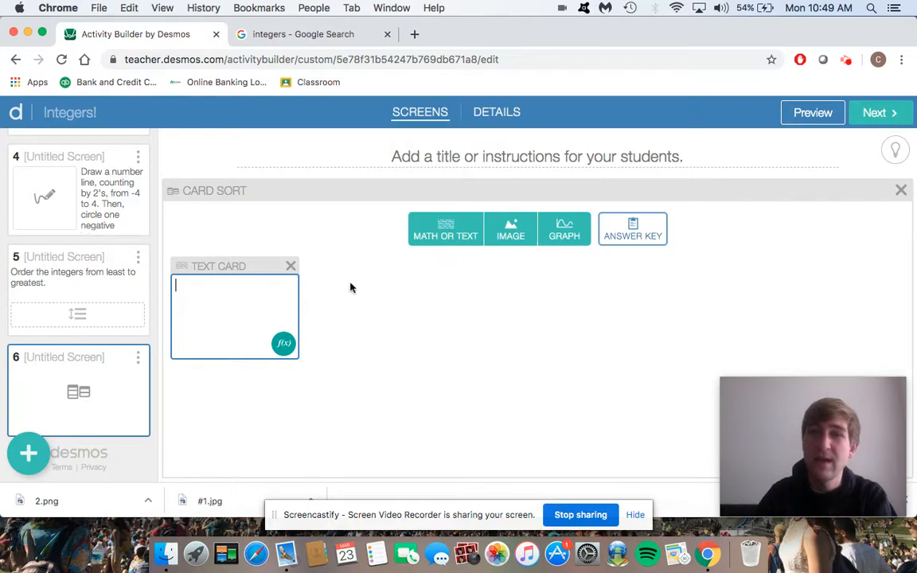
left_click(438, 230)
left_click(424, 266)
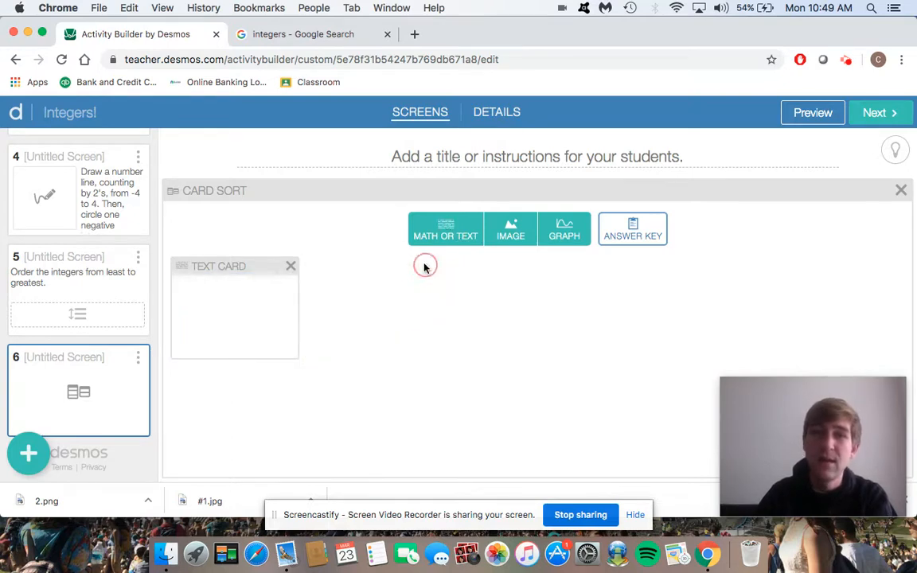
left_click(292, 268)
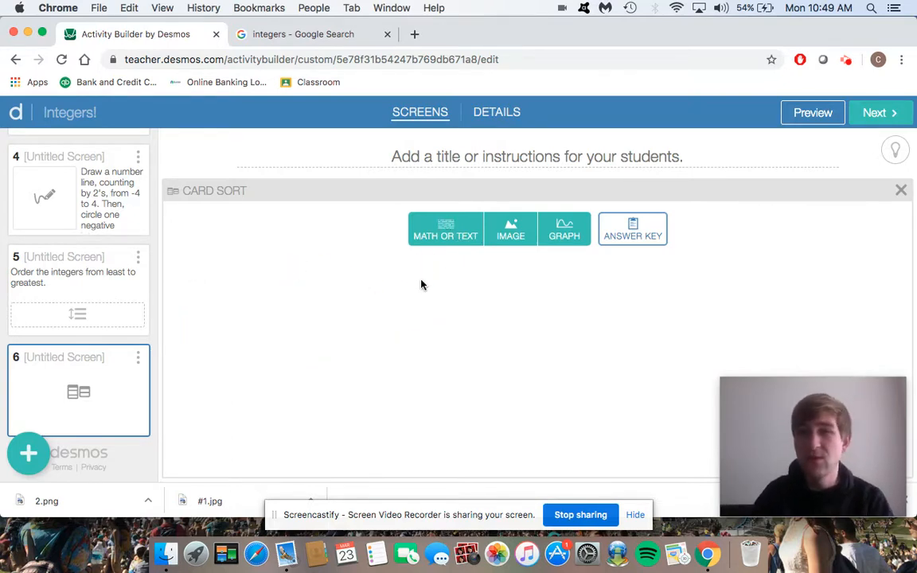
Delete screen 6, which contains the empty card sort, from the activity.
scroll(78, 307, "up", 1)
scroll(78, 307, "down", 1)
left_click(138, 360)
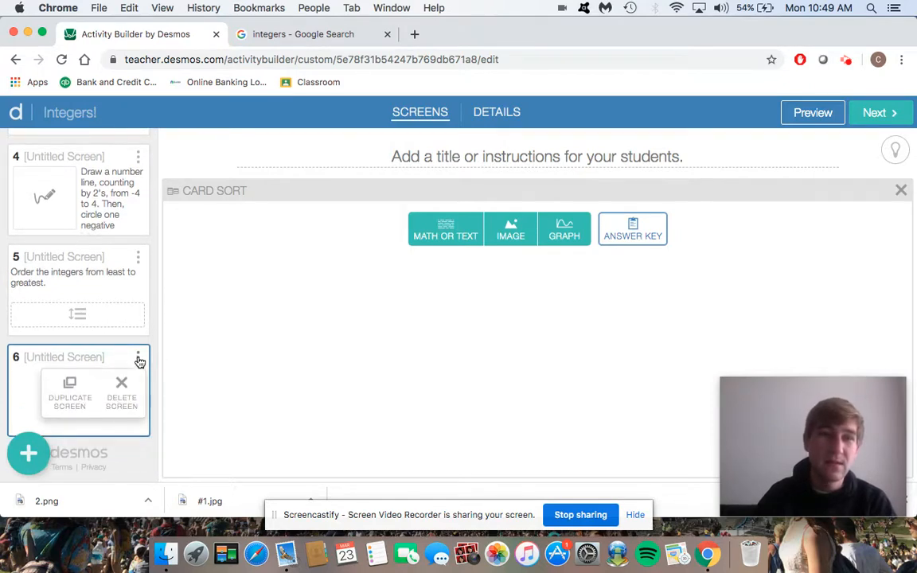
left_click(121, 393)
left_click(91, 417)
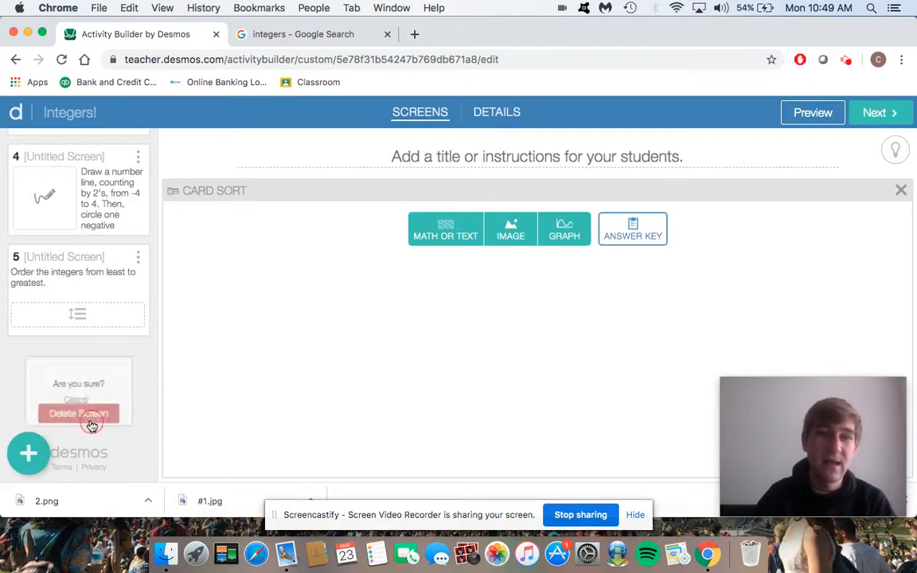
Add a new sixth screen with a note reading "Great job today! You are all done :)".
left_click(29, 455)
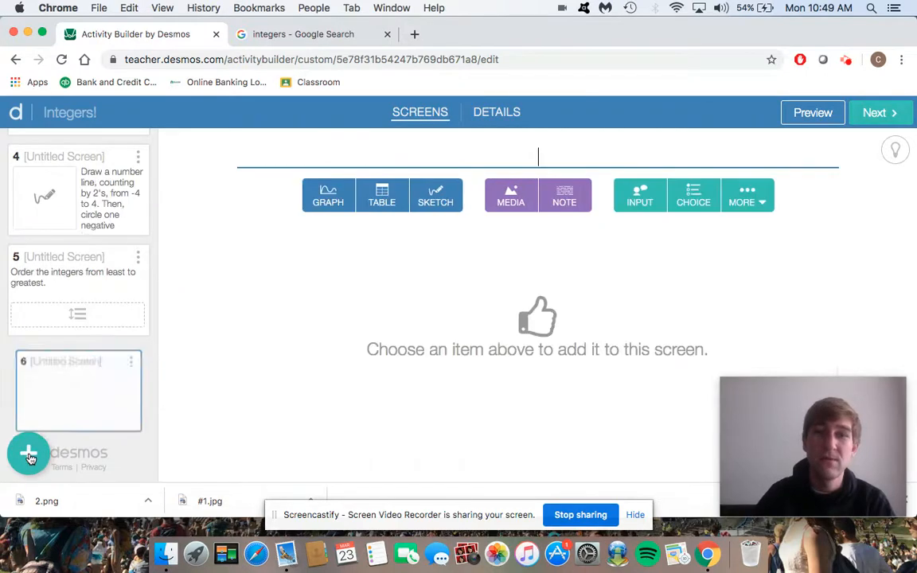
left_click(55, 396)
left_click(563, 197)
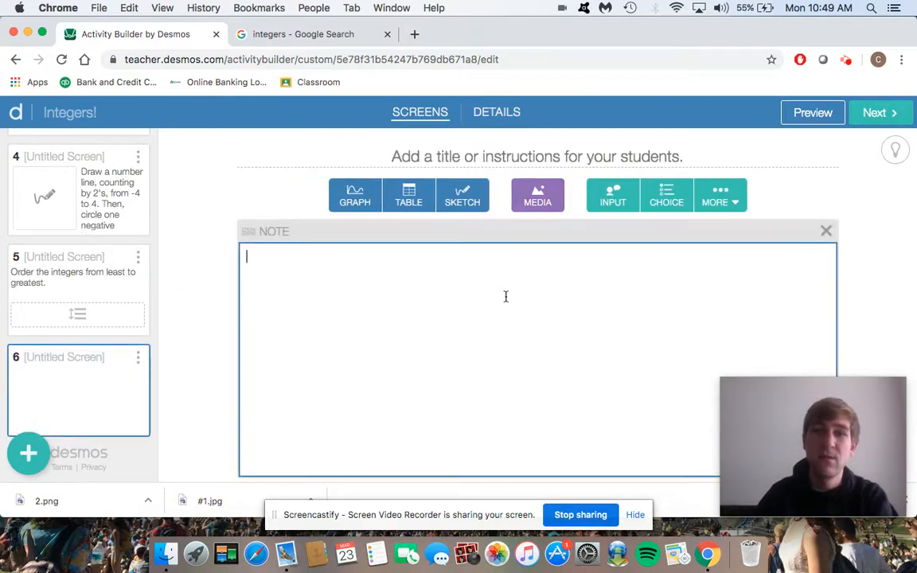
type("Great job today! You are all done :)")
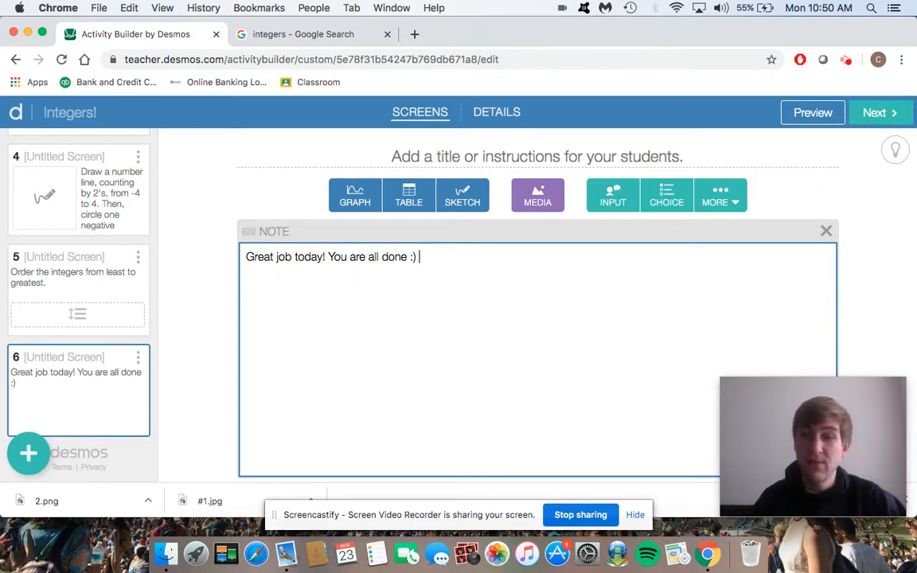
Preview the activity as a student from screen 1 through screen 5, and close the preview.
scroll(70, 163, "up", 5)
left_click(72, 163)
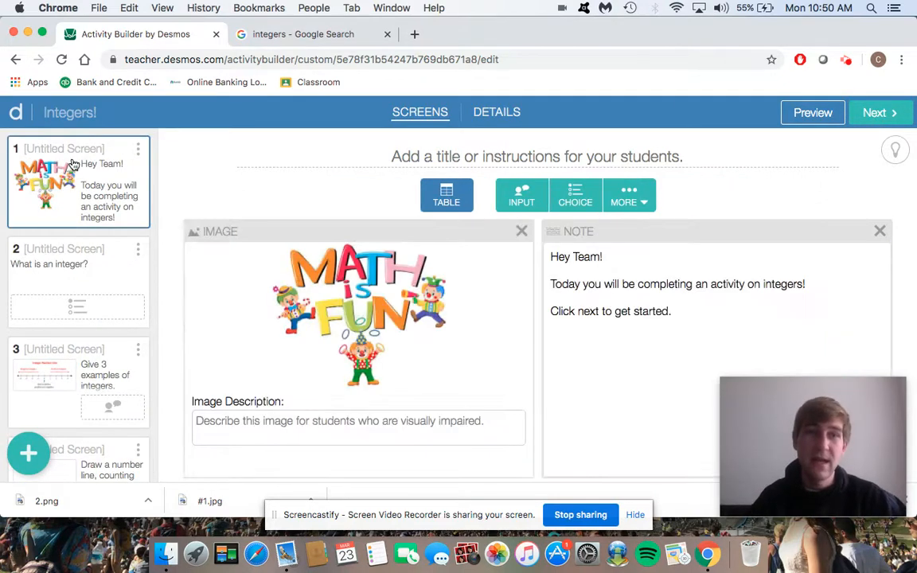
left_click(810, 114)
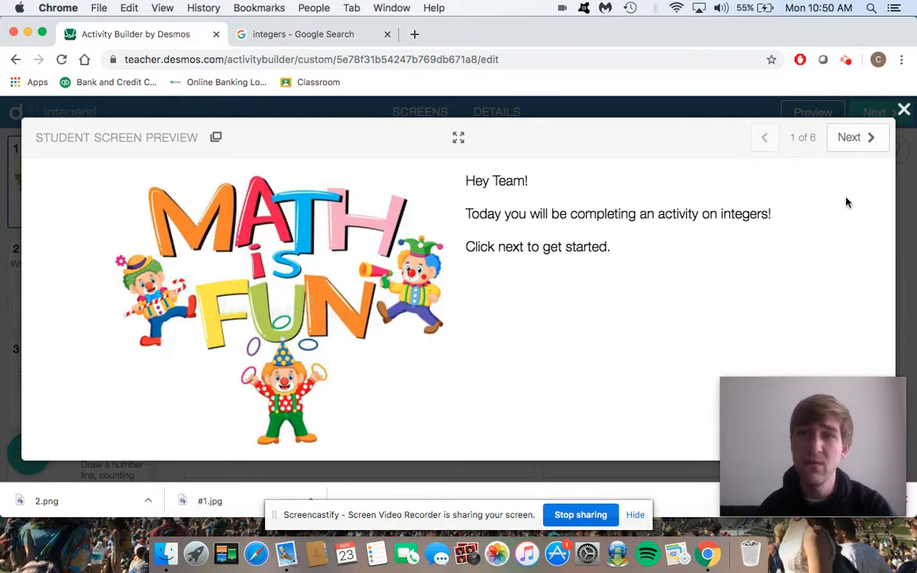
left_click(850, 138)
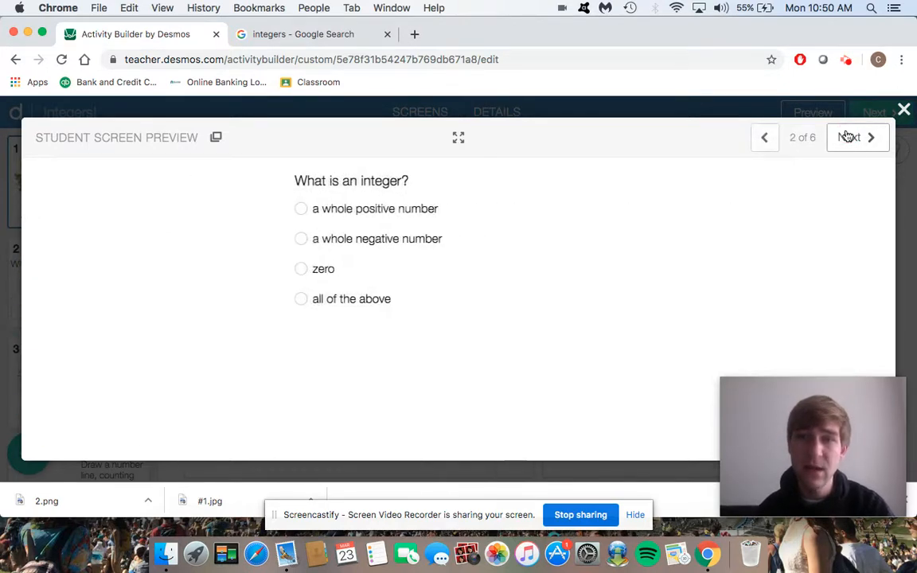
left_click(845, 136)
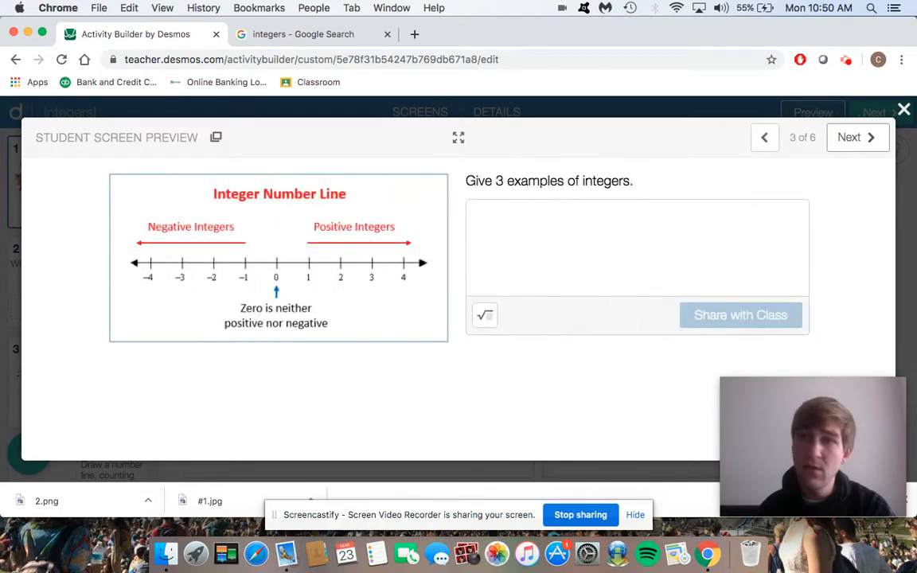
left_click(849, 137)
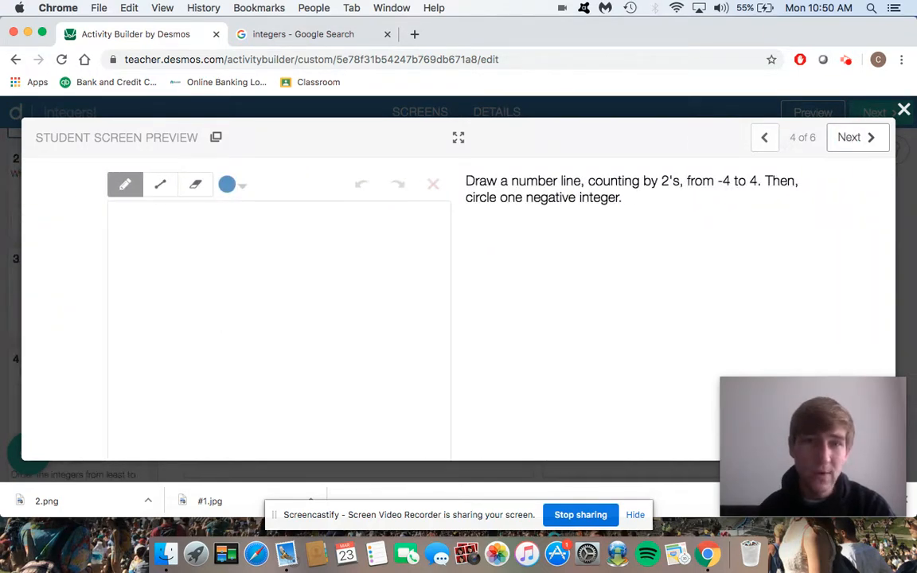
left_click(866, 142)
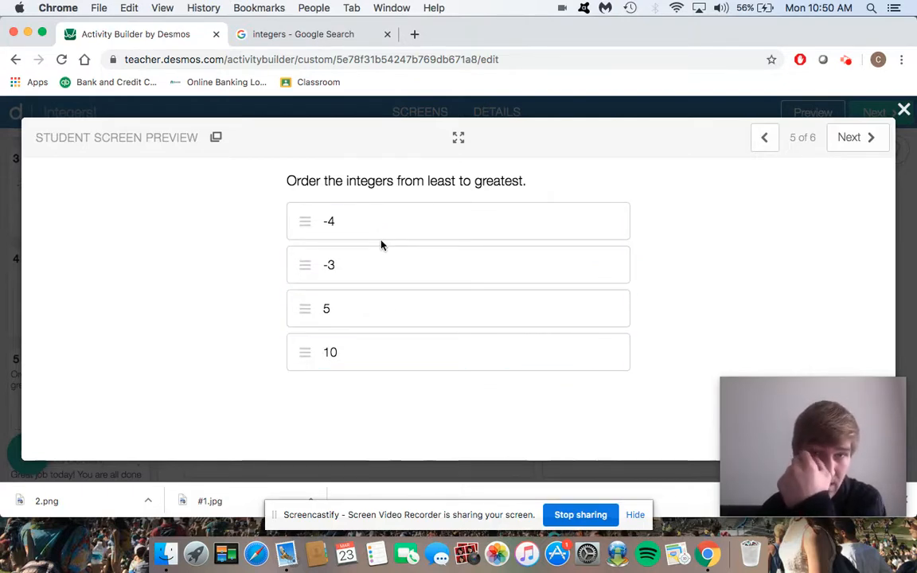
left_click(904, 109)
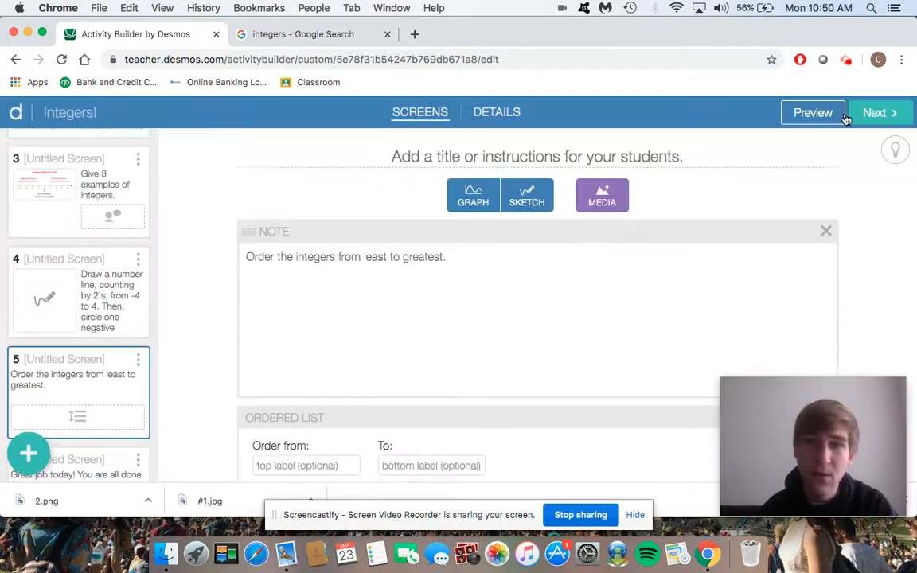
Change the first two items of the ordered list on screen 5 to 5 and -4.
scroll(70, 364, "down", 4)
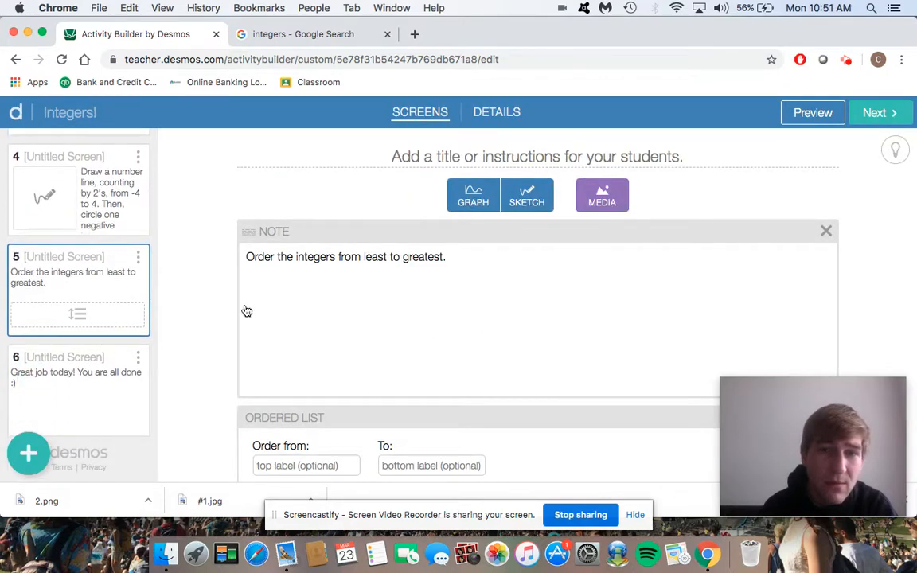
scroll(403, 294, "down", 2)
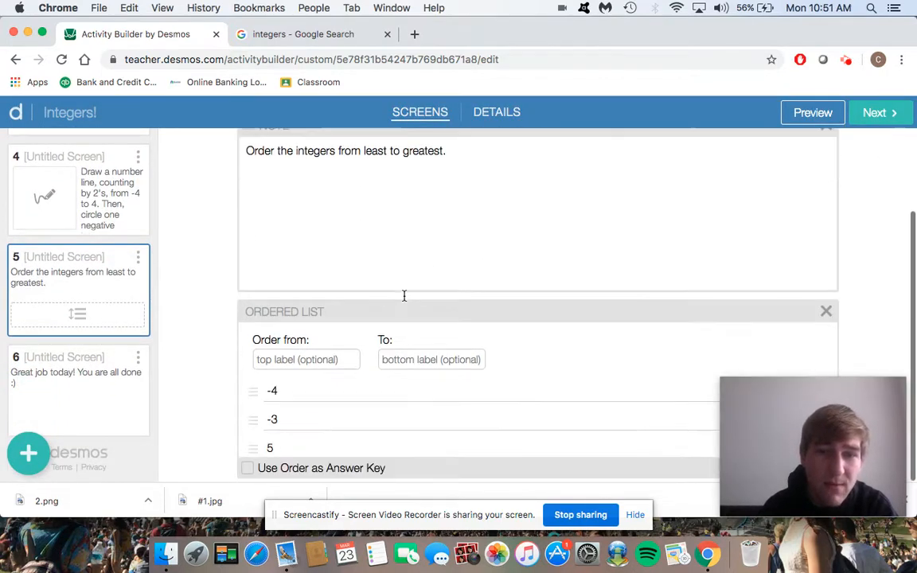
scroll(312, 391, "down", 2)
scroll(298, 383, "up", 2)
left_click(286, 385)
key("BackSpace")
type("4")
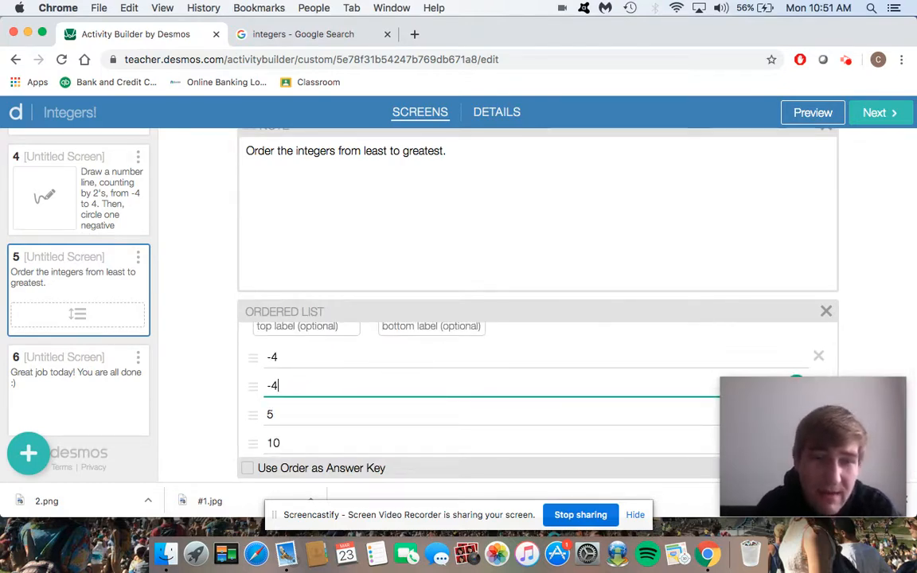
left_click(284, 357)
key("BackSpace")
key("BackSpace")
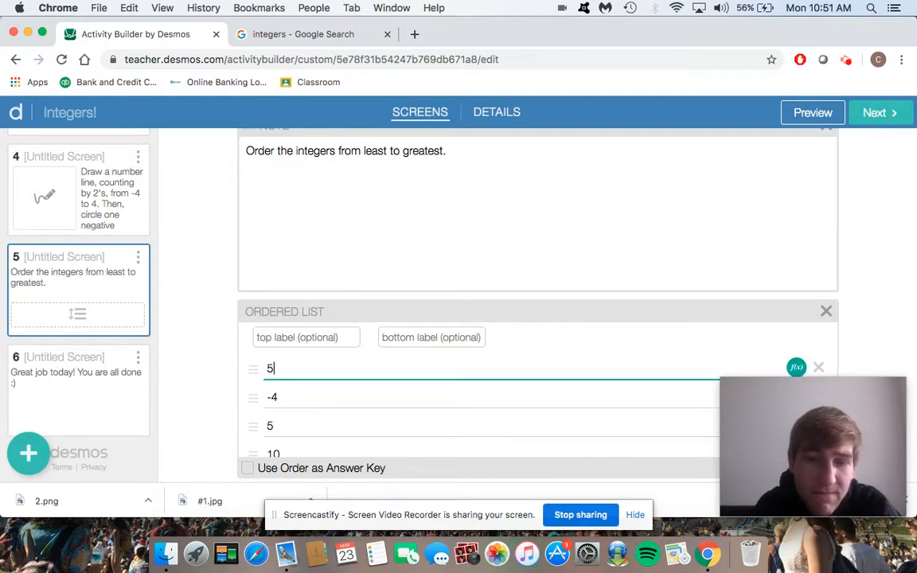
key("BackSpace")
key("BackSpace")
Change the third and fourth items of the ordered list to 10 and -3.
left_click(277, 371)
key("BackSpace")
type("10")
left_click(289, 397)
key("BackSpace")
key("BackSpace")
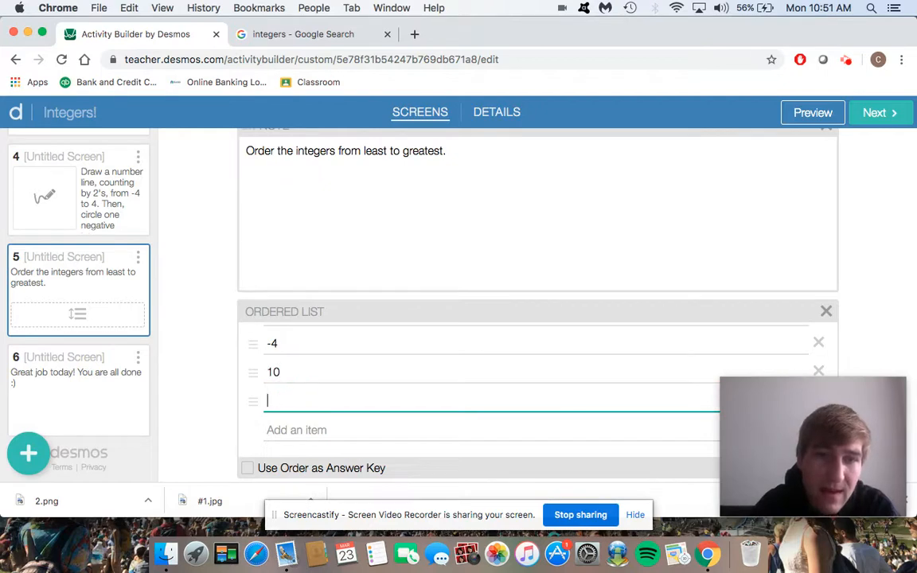
type("-3")
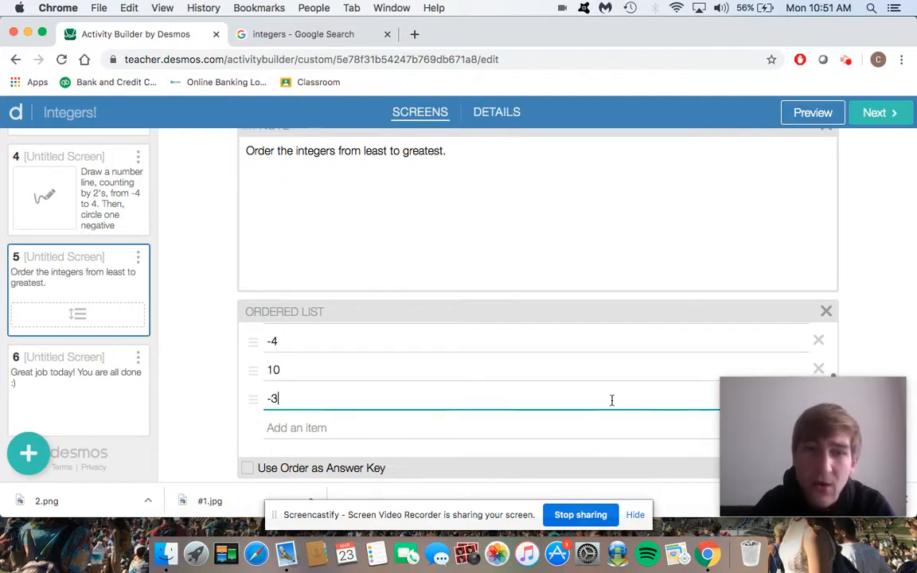
Preview screens 5 and 6 as a student, and close the preview.
left_click(810, 112)
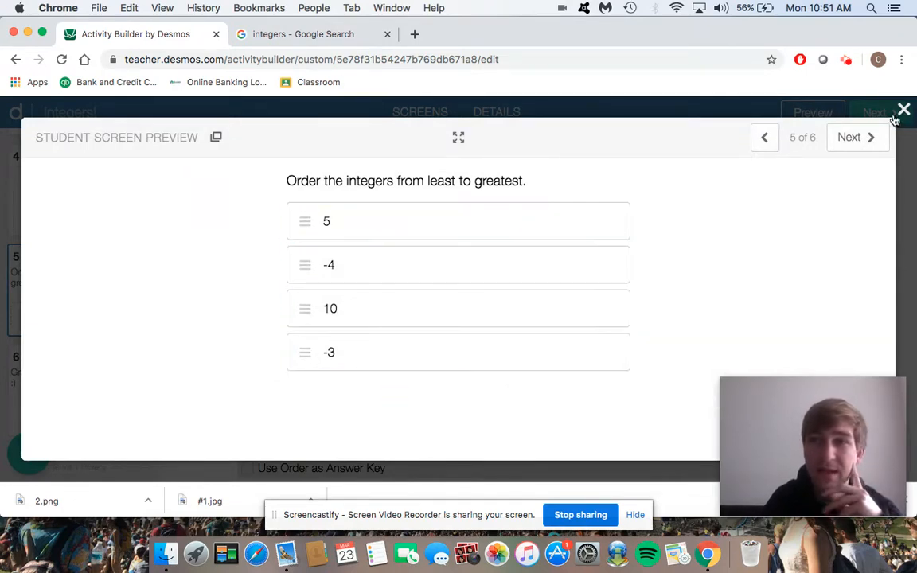
left_click(849, 138)
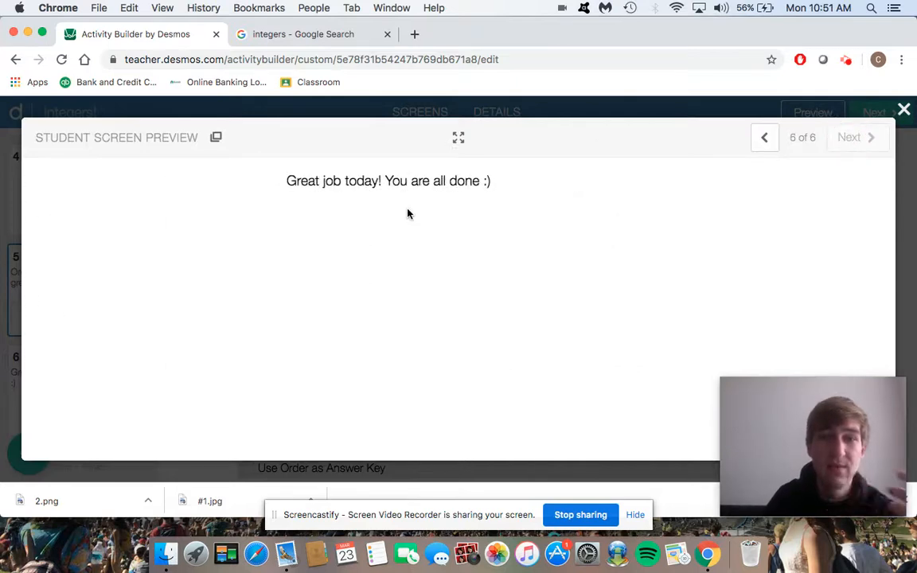
left_click(903, 110)
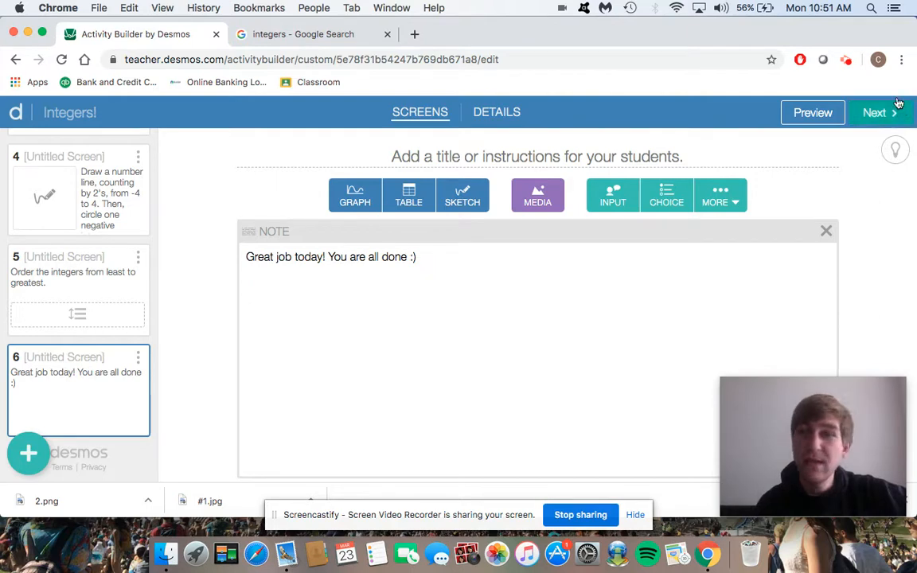
Finish the activity with link sharing and no description, and close the integers image search page.
left_click(876, 113)
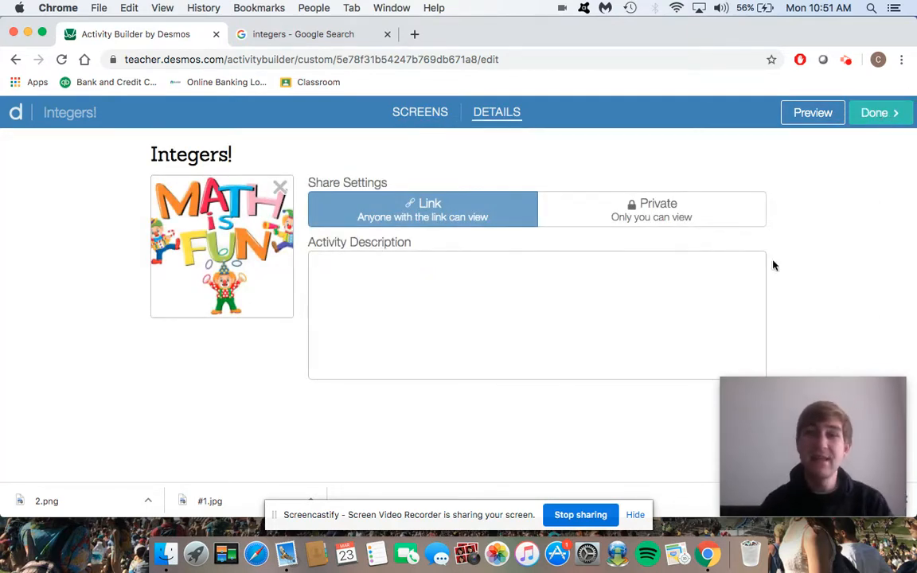
left_click(414, 285)
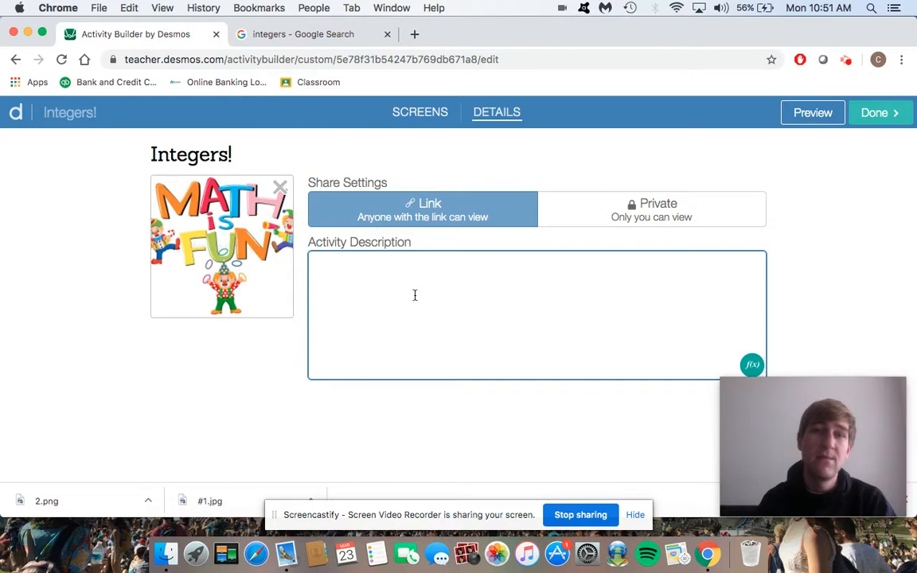
left_click(887, 114)
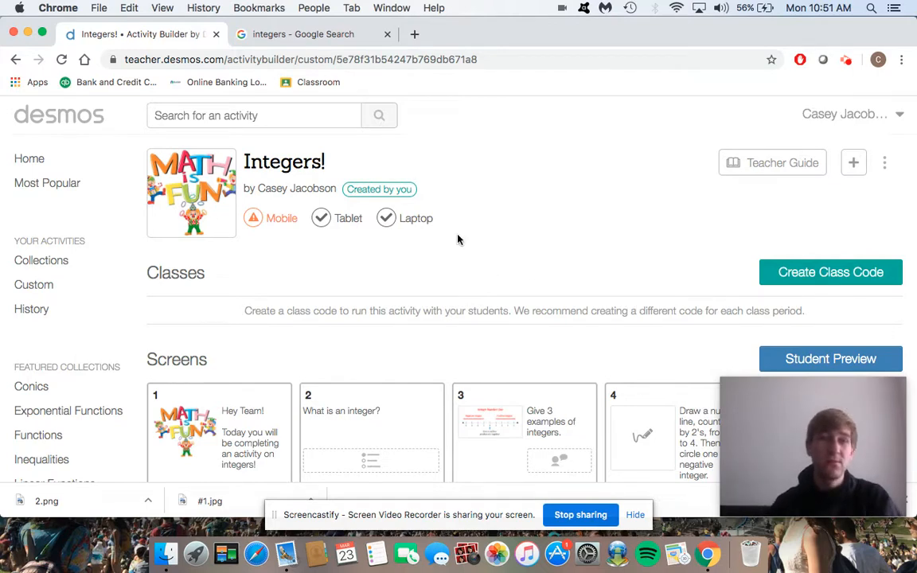
left_click(388, 34)
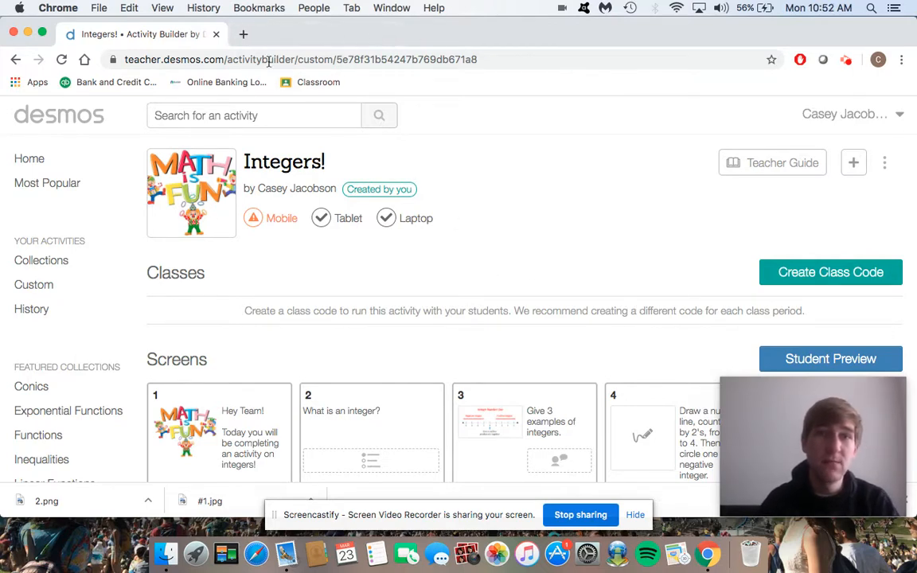
Return to the teacher home page and open the Integers! activity from the custom activities.
left_click(22, 165)
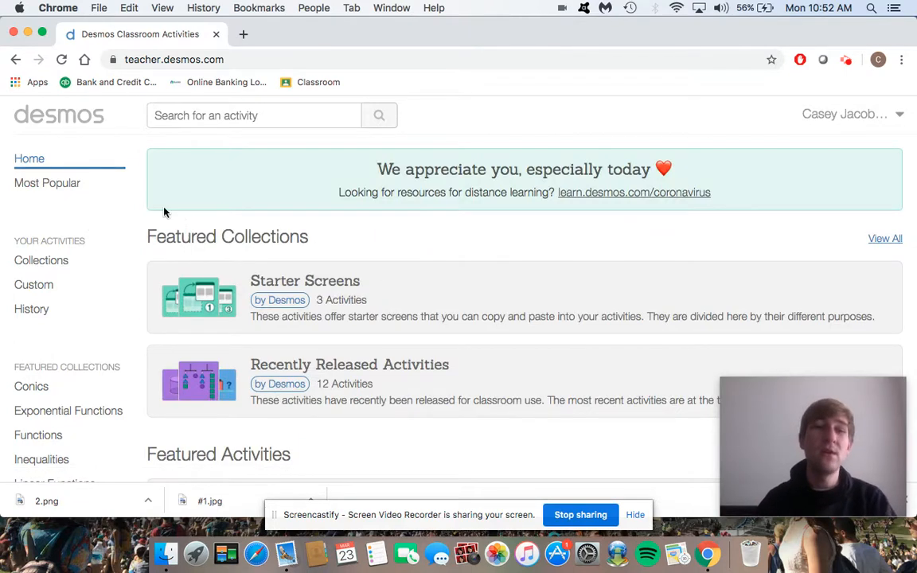
left_click_drag(10, 239, 78, 238)
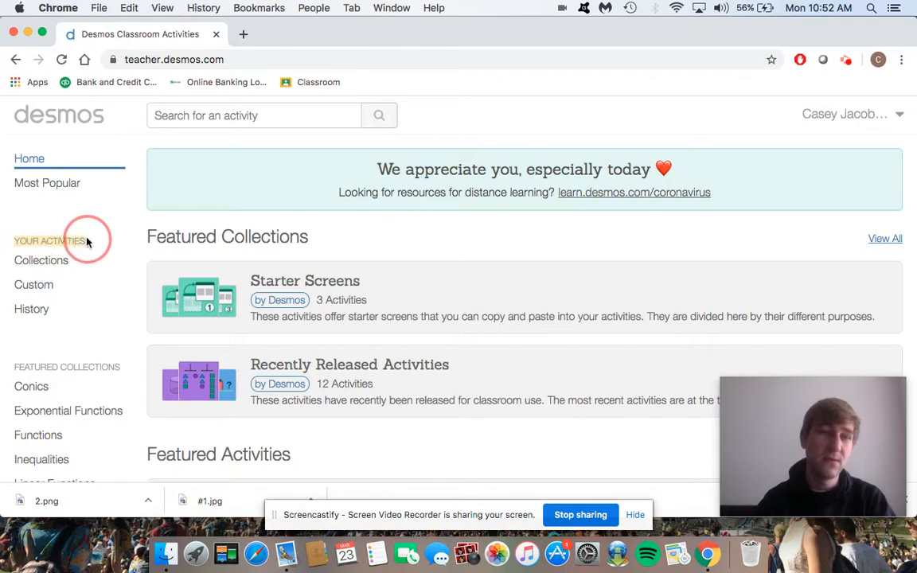
left_click(45, 286)
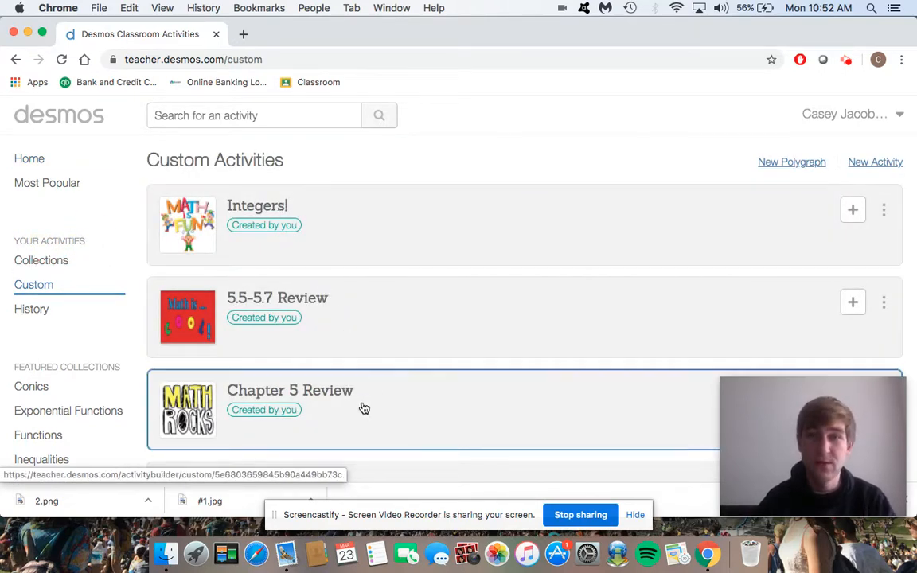
left_click(349, 224)
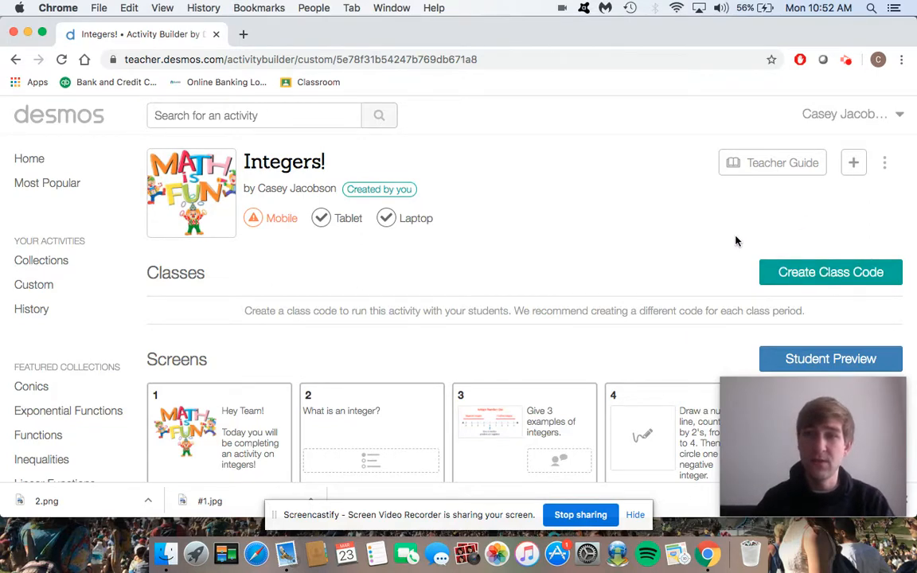
Create a class code for the Integers! activity and open that class's dashboard.
left_click(844, 275)
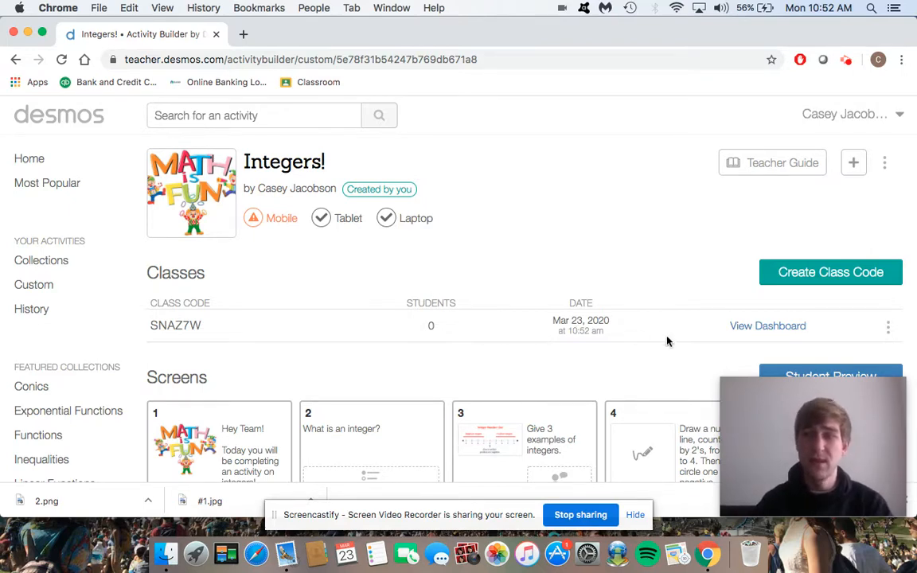
left_click(760, 328)
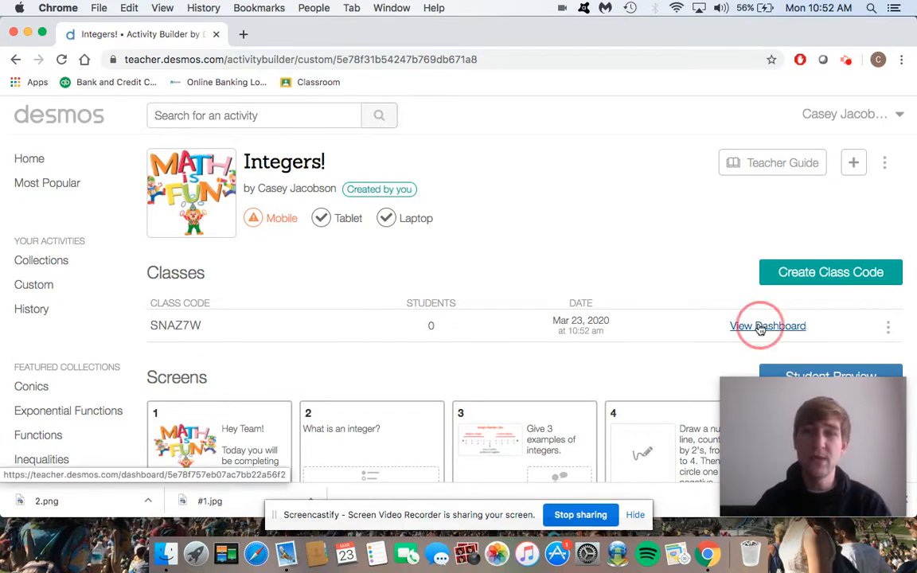
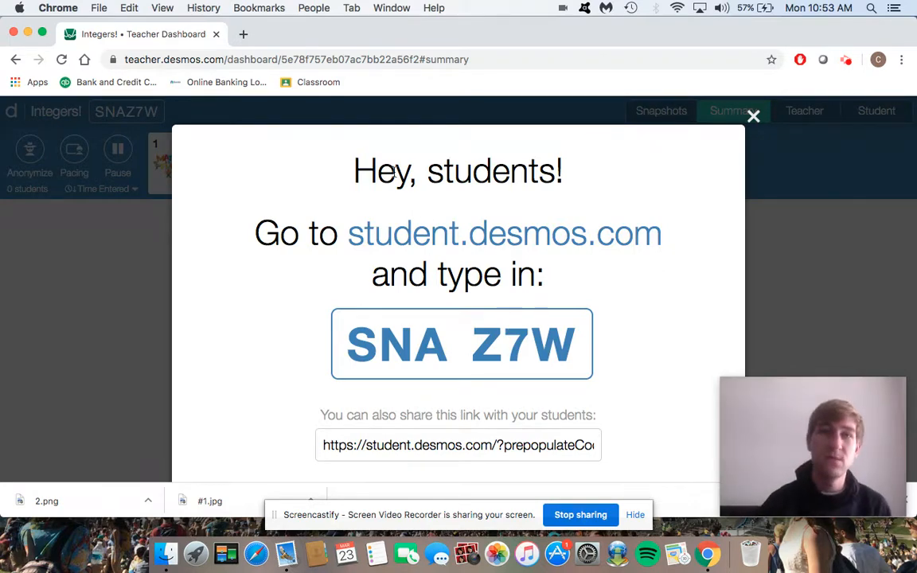
Open student.desmos.com in a new browser tab and join the Integers! class with the class code from the teacher dashboard.
left_click(244, 35)
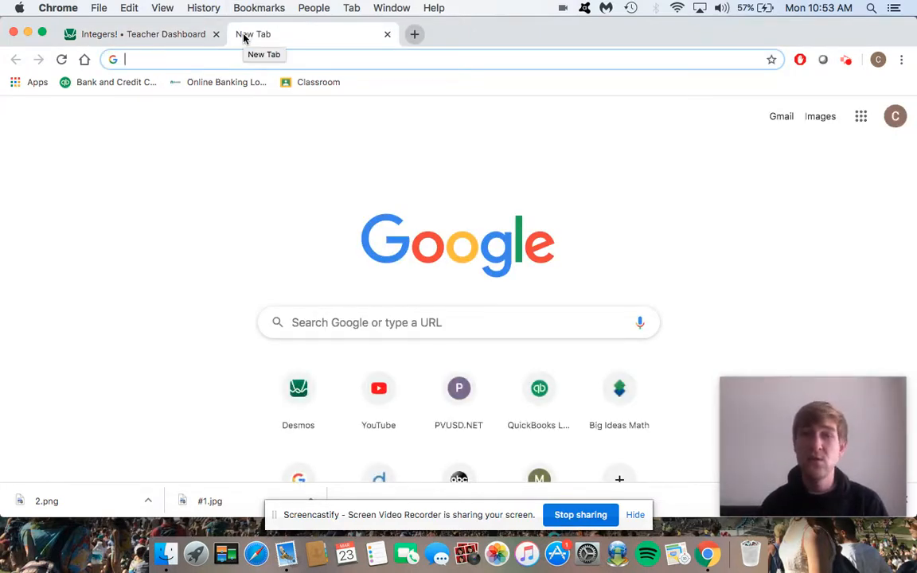
type("studen")
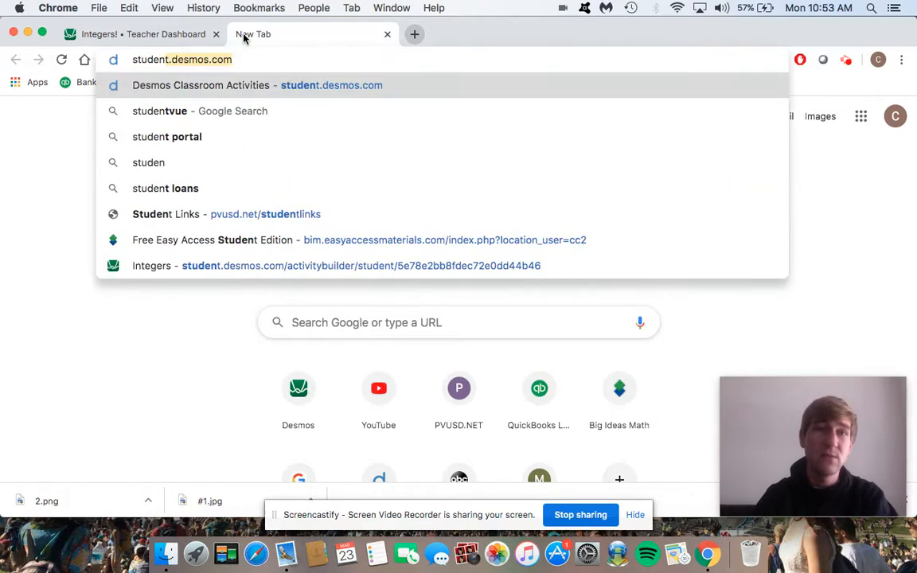
type("t.desmos.")
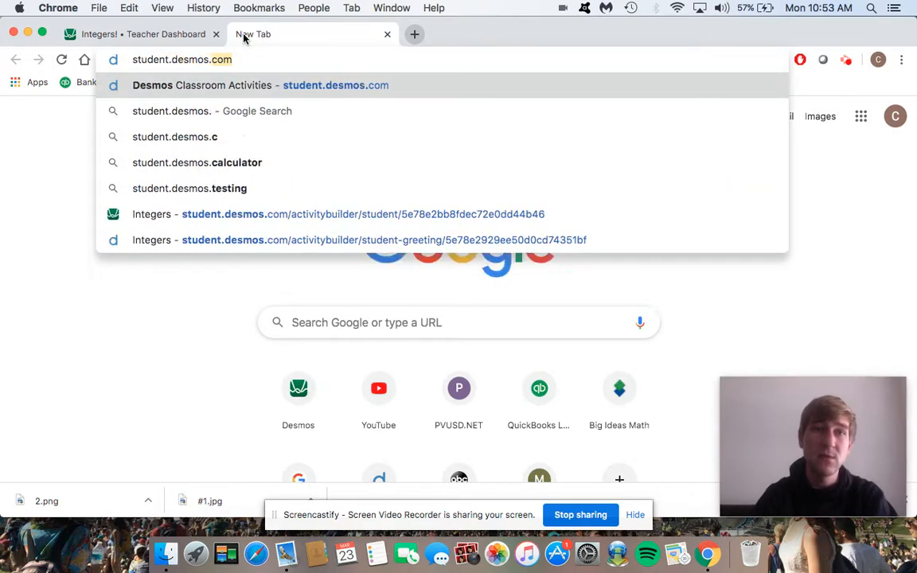
key("Return")
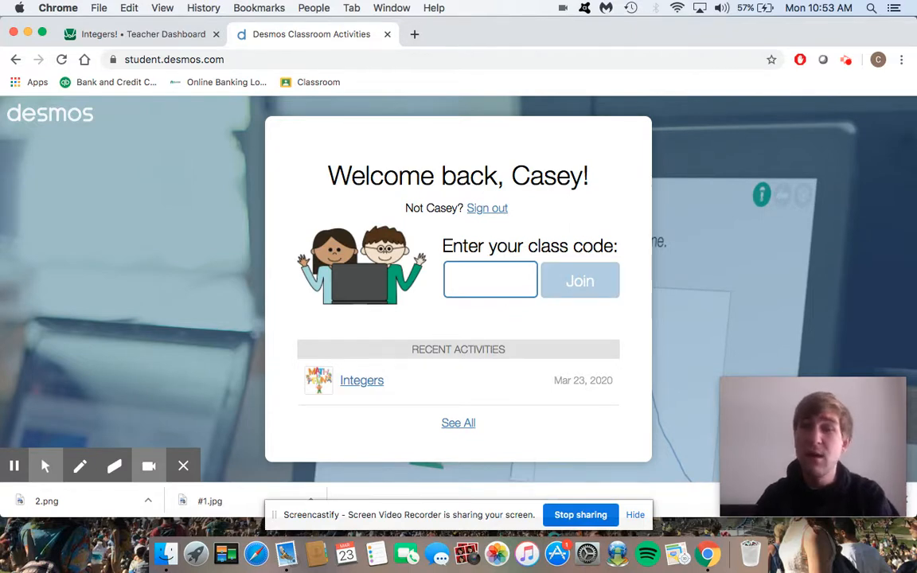
type("SNA")
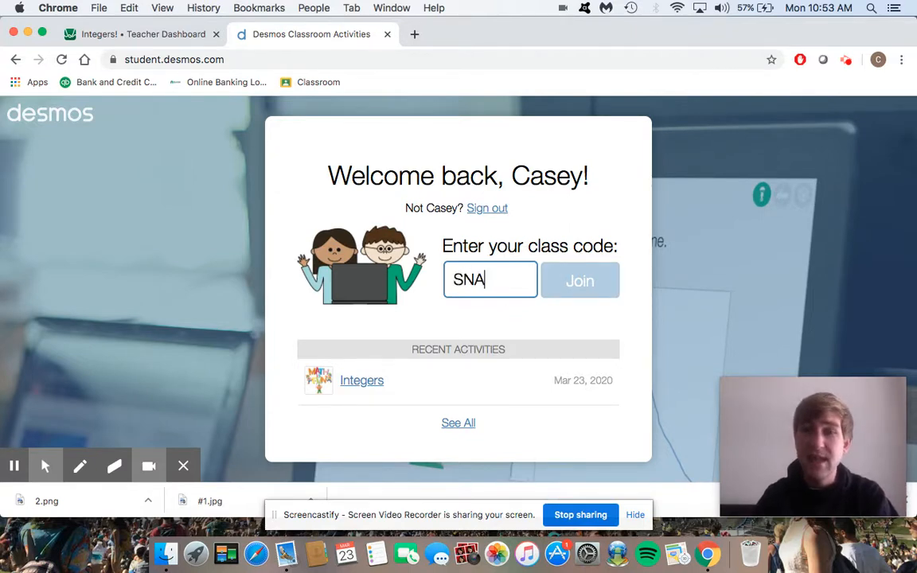
type("Z7W")
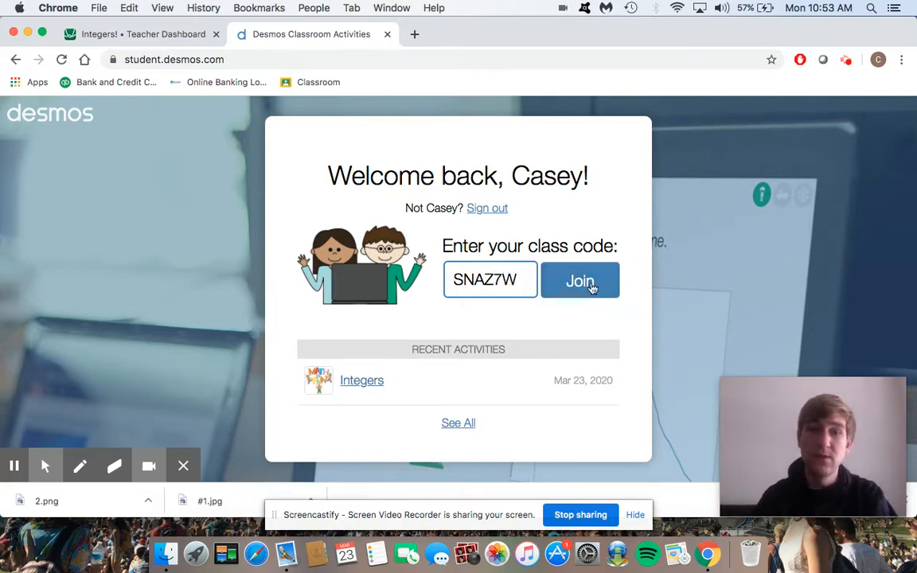
left_click(592, 286)
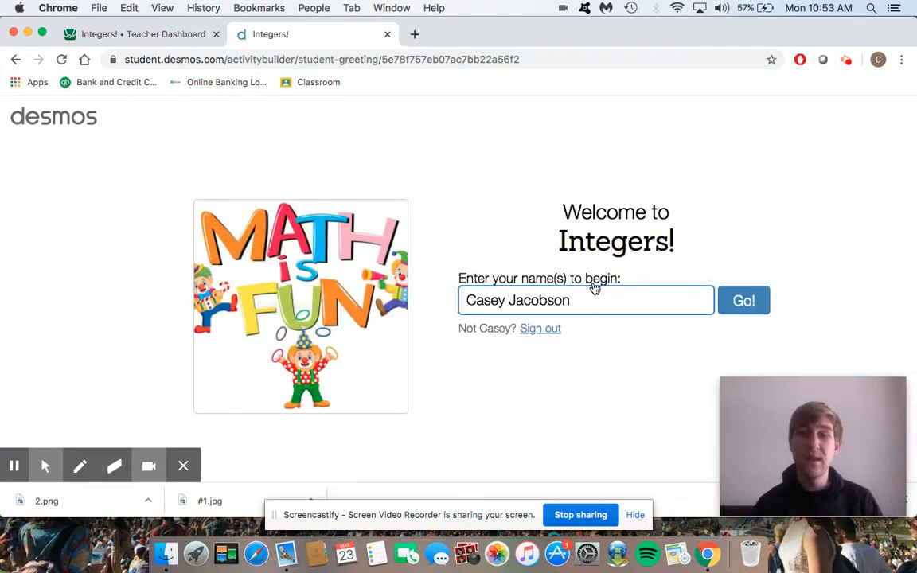
Add the suffix Jr. to the prefilled student name and begin the Integers! activity.
left_click_drag(570, 300, 435, 303)
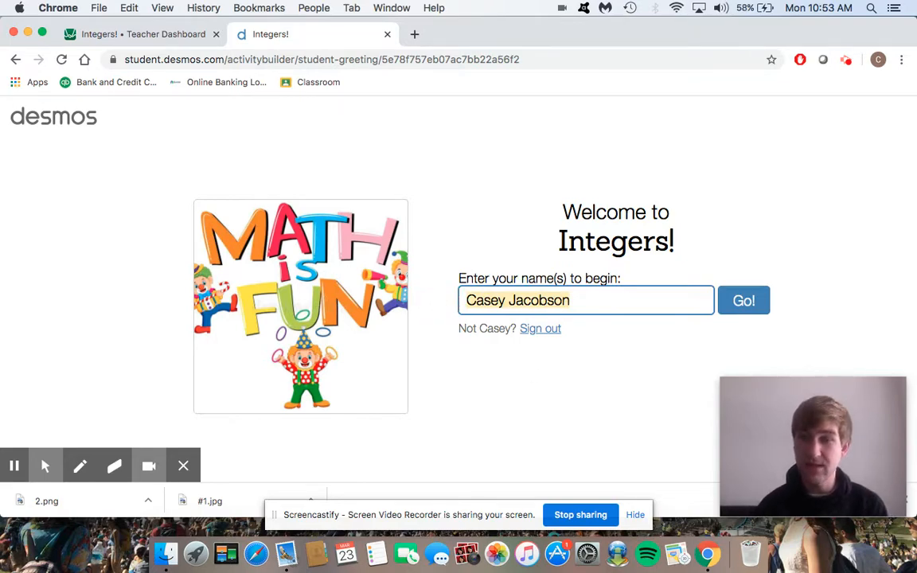
left_click(599, 308)
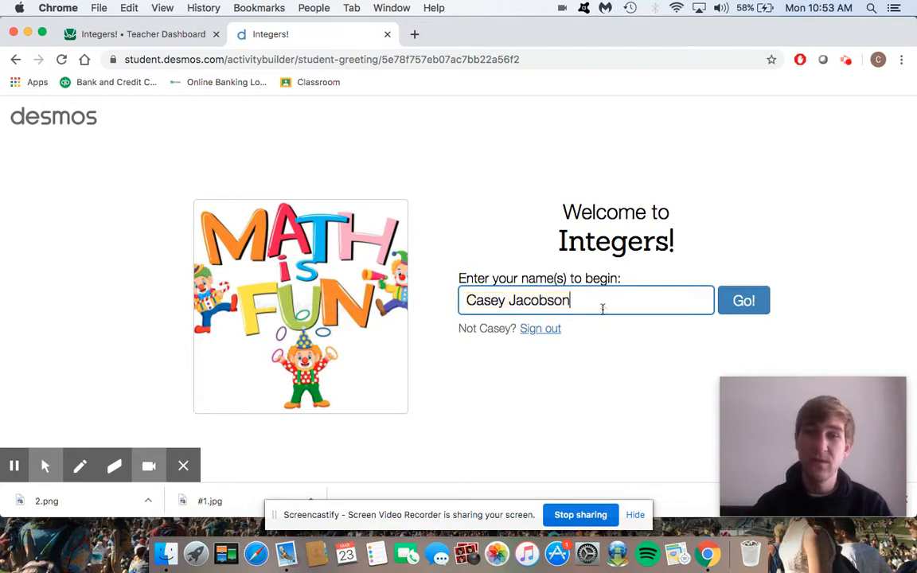
type("J")
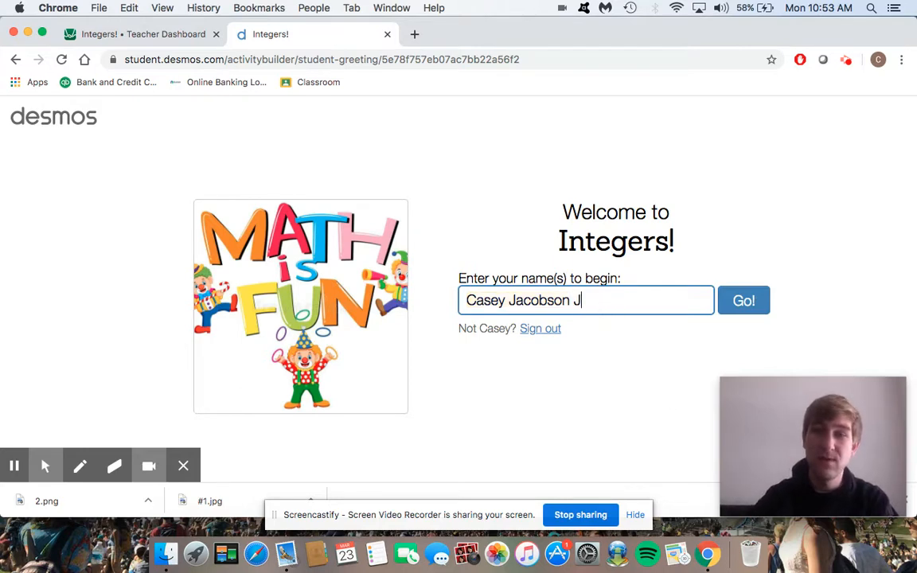
type("r.")
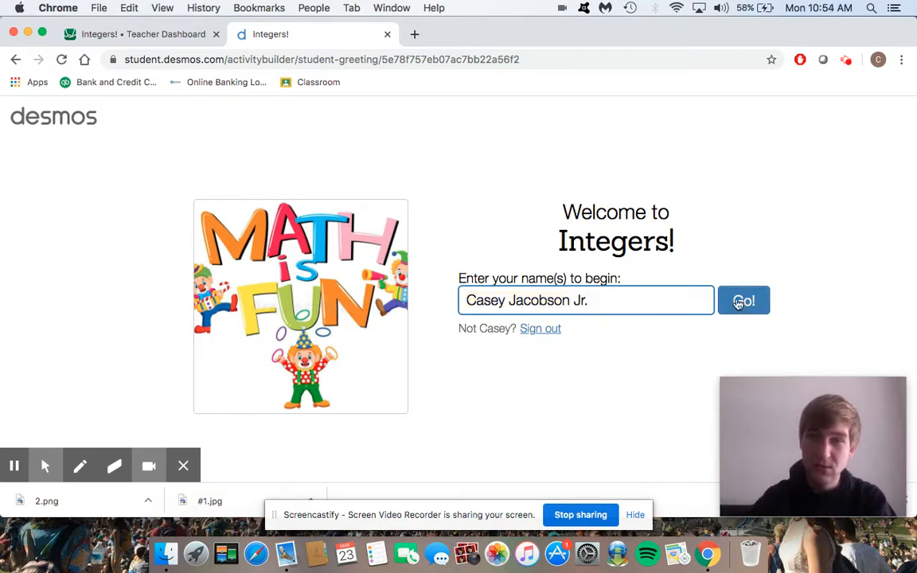
left_click(738, 302)
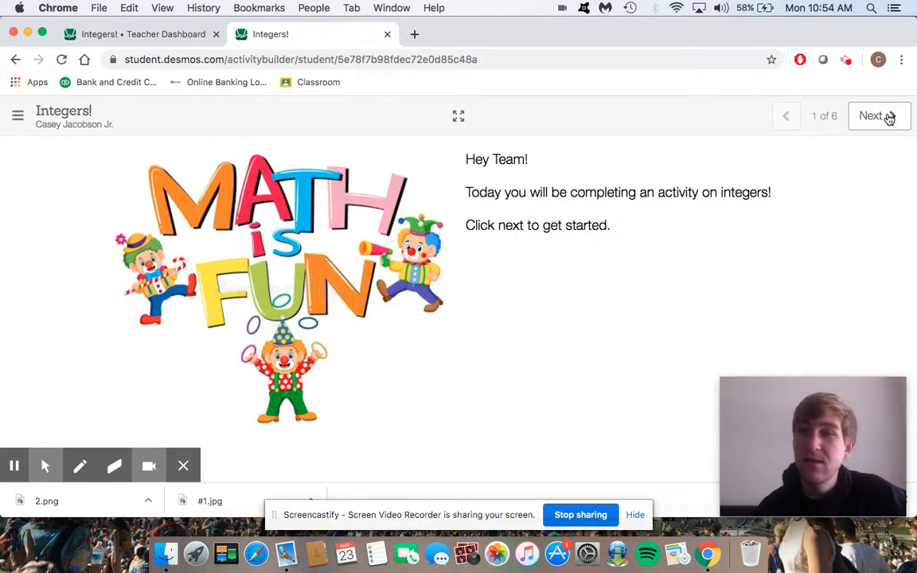
On screen 2, answer "a whole positive number", explain "Because it is on the right side of the number line." and share it with the class.
left_click(890, 118)
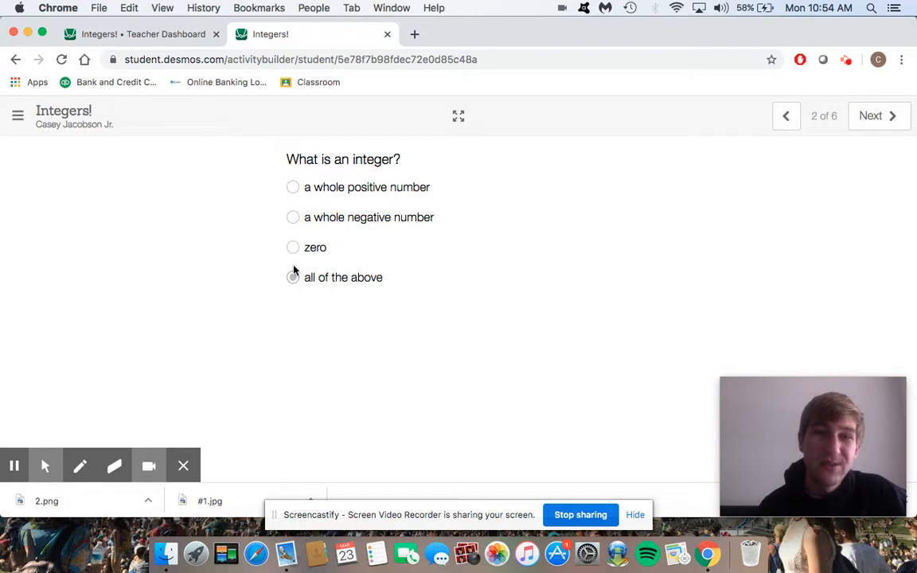
left_click(295, 189)
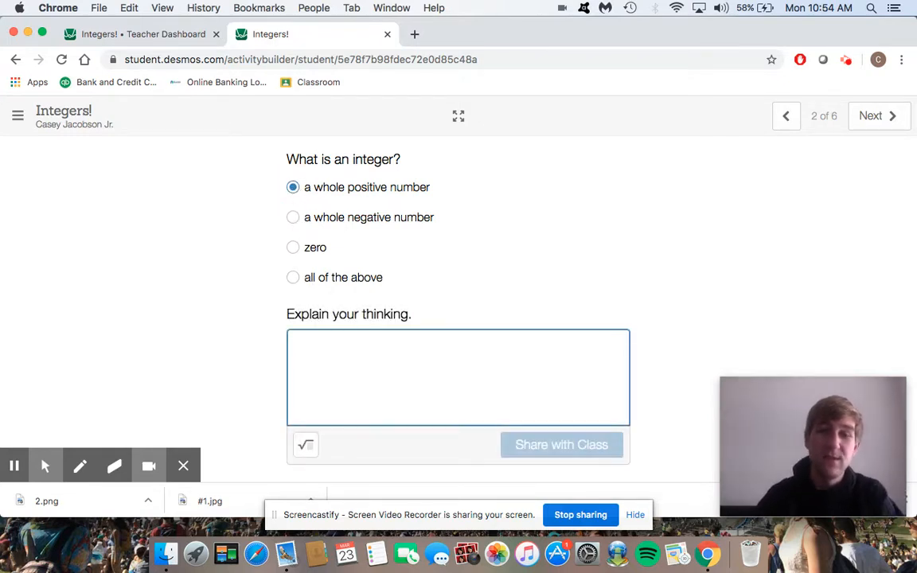
type("Because it")
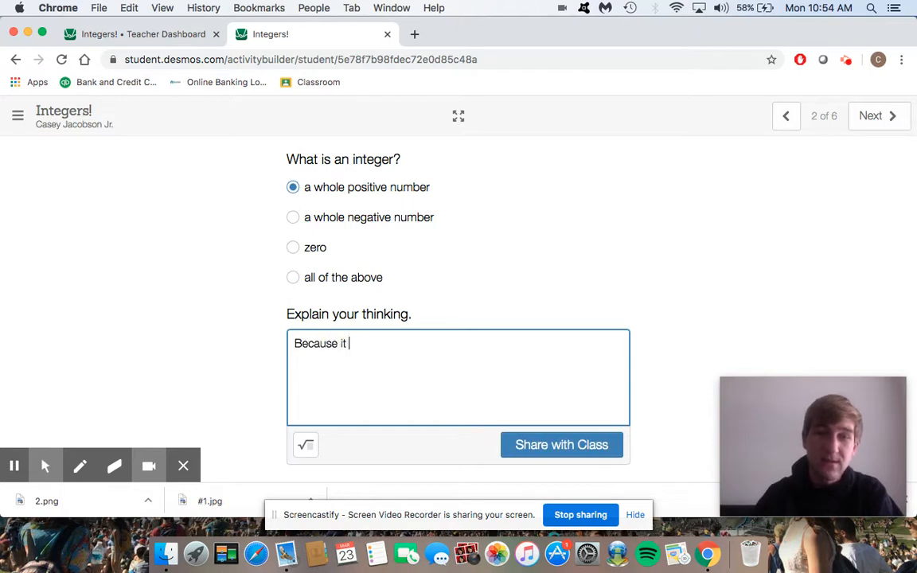
type(" is on the right s")
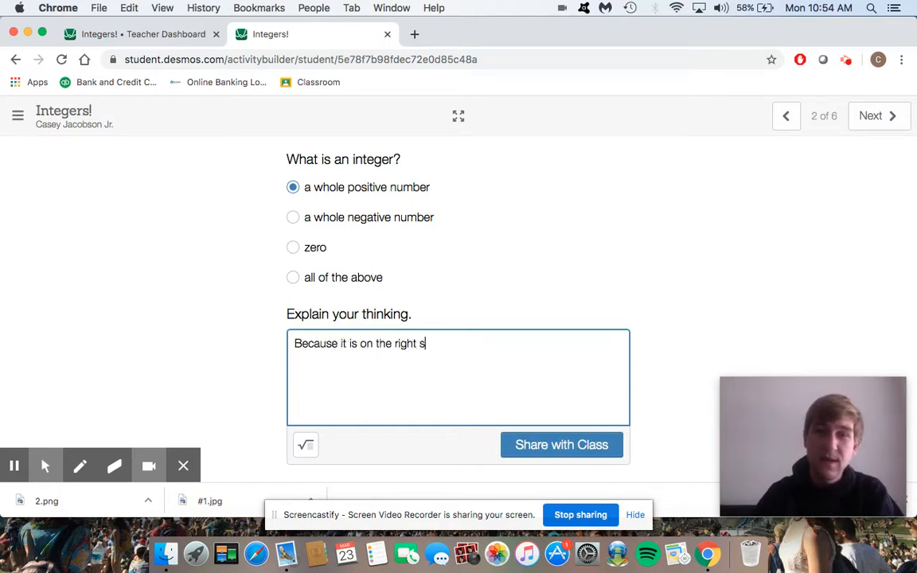
type("ide of the number line.")
left_click(549, 444)
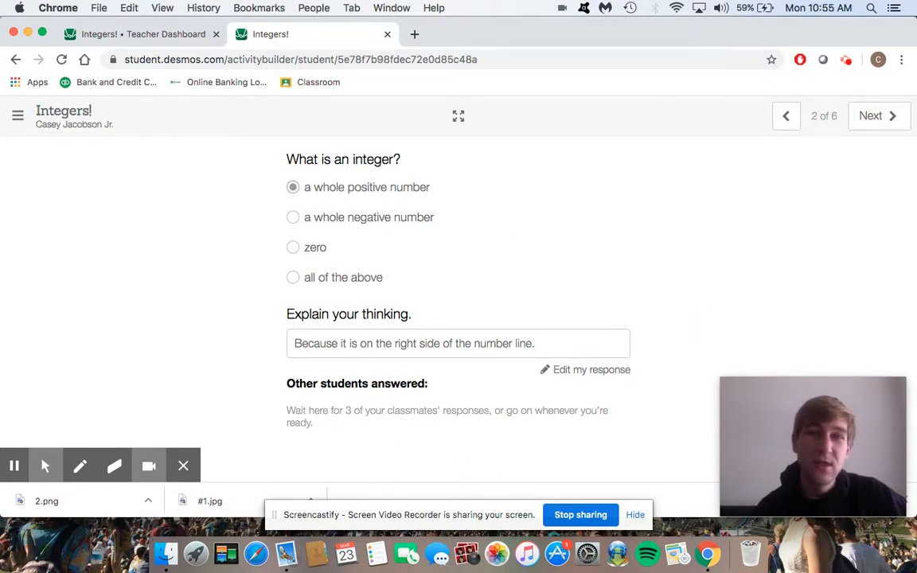
On screen 3, give 4, 0, -2 as the three examples of integers and share them with the class.
left_click(876, 121)
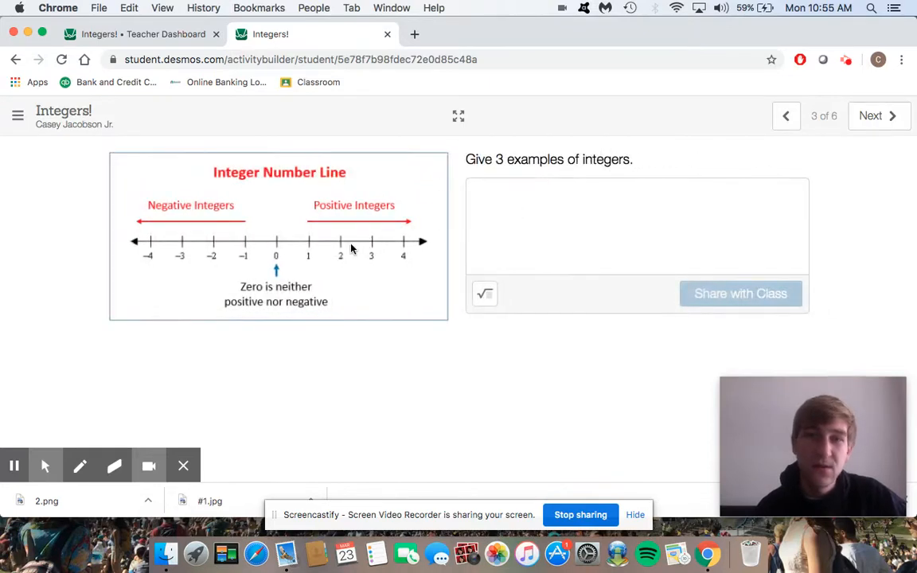
left_click(578, 216)
type("4, 0,")
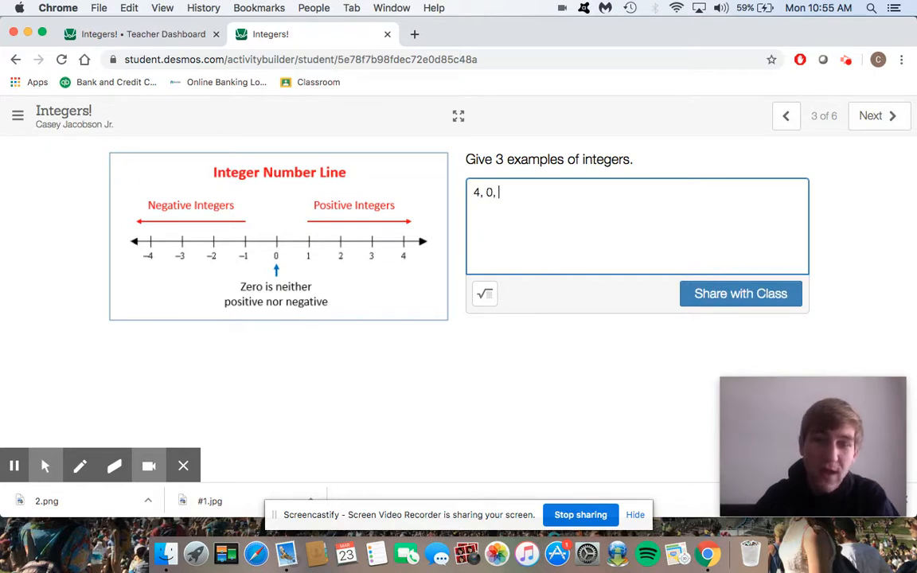
left_click(721, 292)
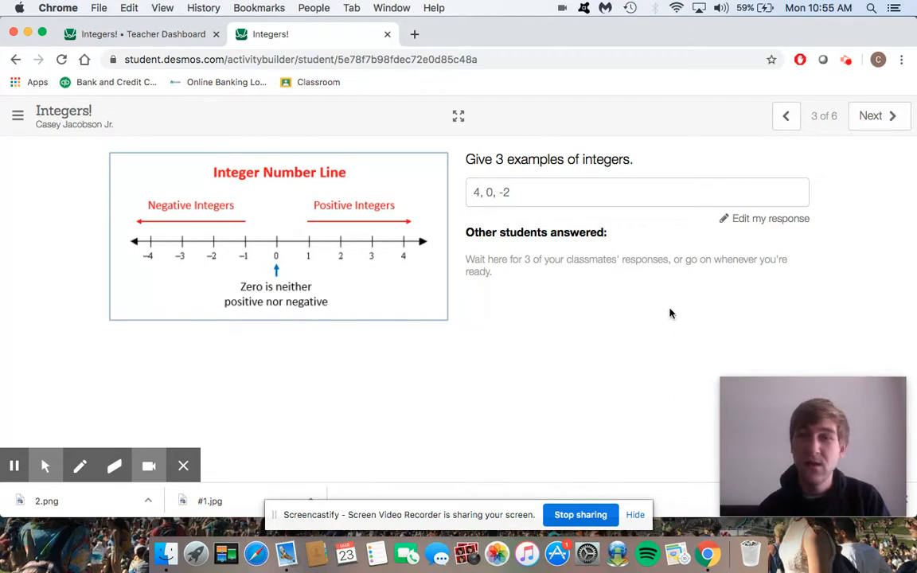
On screen 4, sketch a horizontal number line with arrowheads at both ends and a tick labelled 0.
left_click(875, 116)
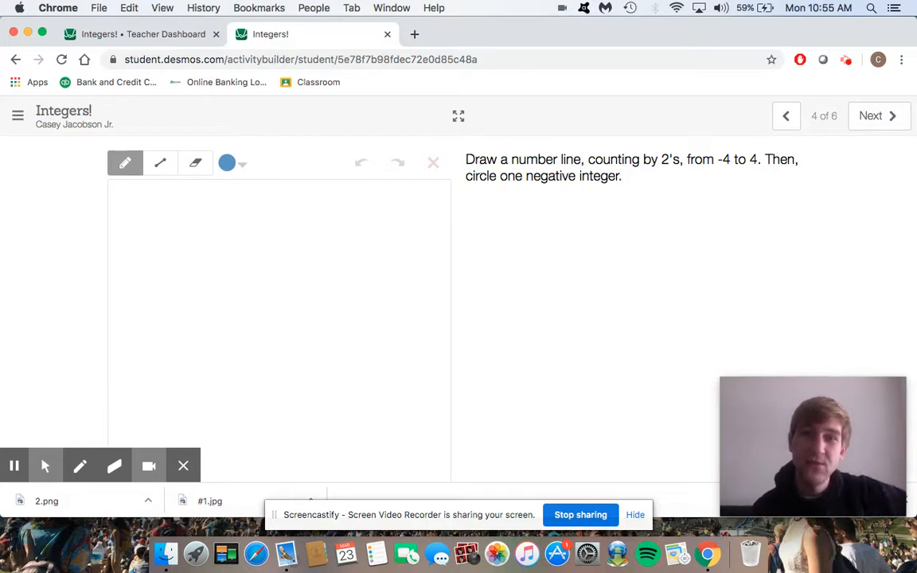
mouse_move(136, 297)
left_mouse_down()
mouse_move(448, 290)
mouse_move(424, 279)
mouse_move(390, 329)
left_mouse_up()
mouse_move(150, 281)
left_mouse_down()
mouse_move(137, 293)
mouse_move(158, 305)
left_mouse_up()
mouse_move(259, 278)
left_mouse_down()
mouse_move(258, 322)
mouse_move(272, 328)
mouse_move(253, 325)
left_mouse_up()
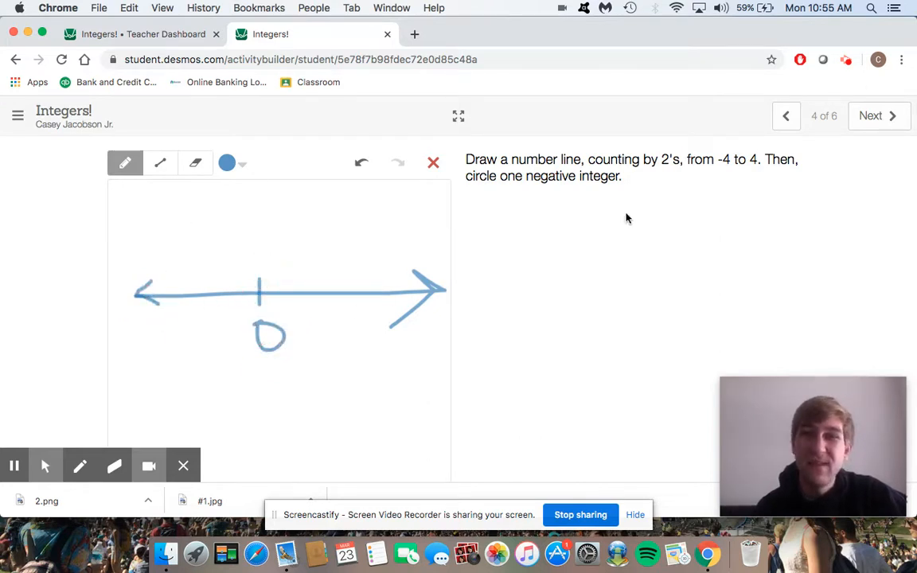
On screen 5, order the integers as -4, -3, 5, 10 and continue to the final screen.
left_click(874, 115)
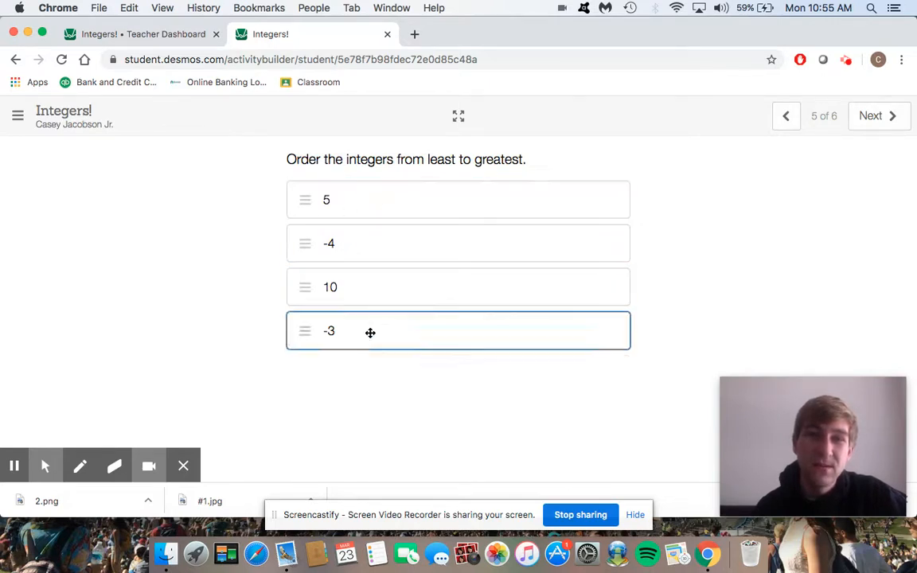
left_click_drag(373, 247, 373, 200)
left_click_drag(369, 333, 366, 237)
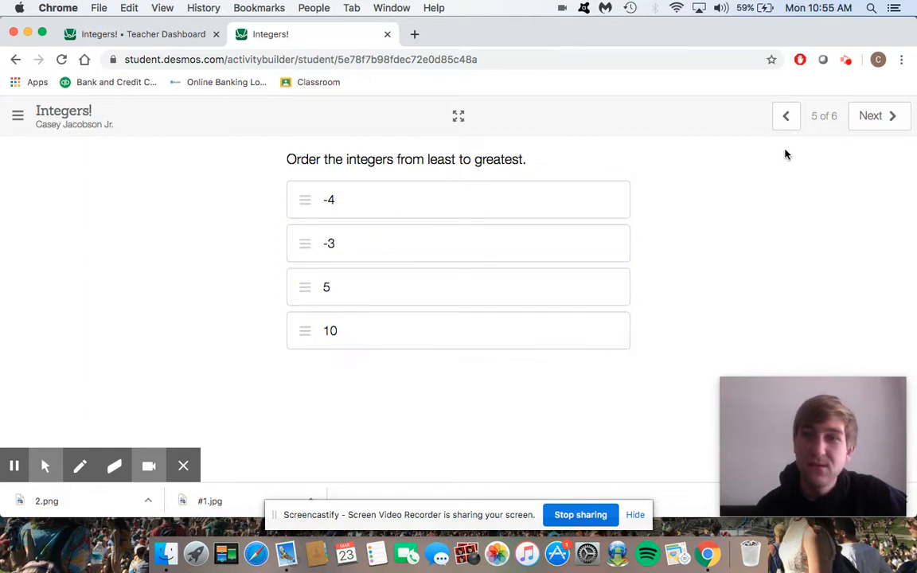
left_click(878, 118)
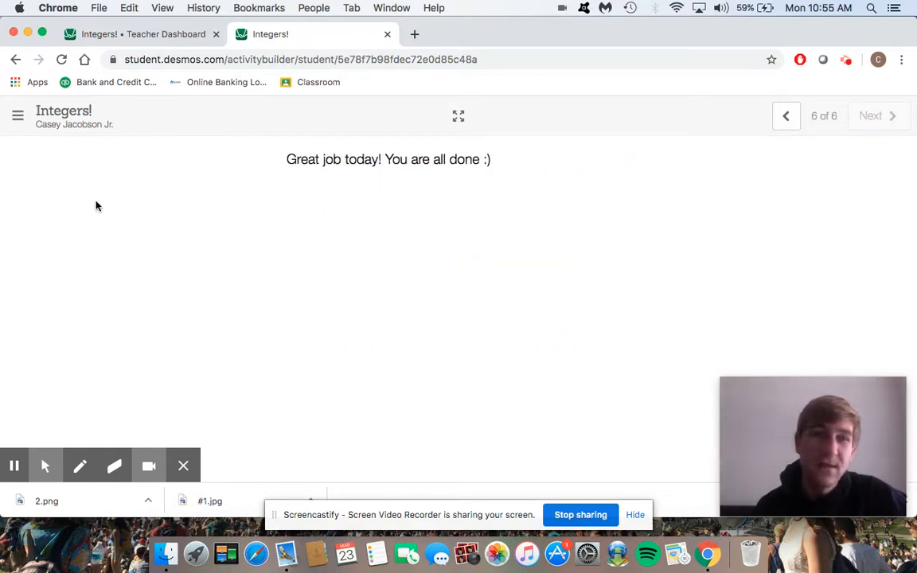
Look over the student's account options and recent activities from the final screen, and return to the activity.
left_click(17, 115)
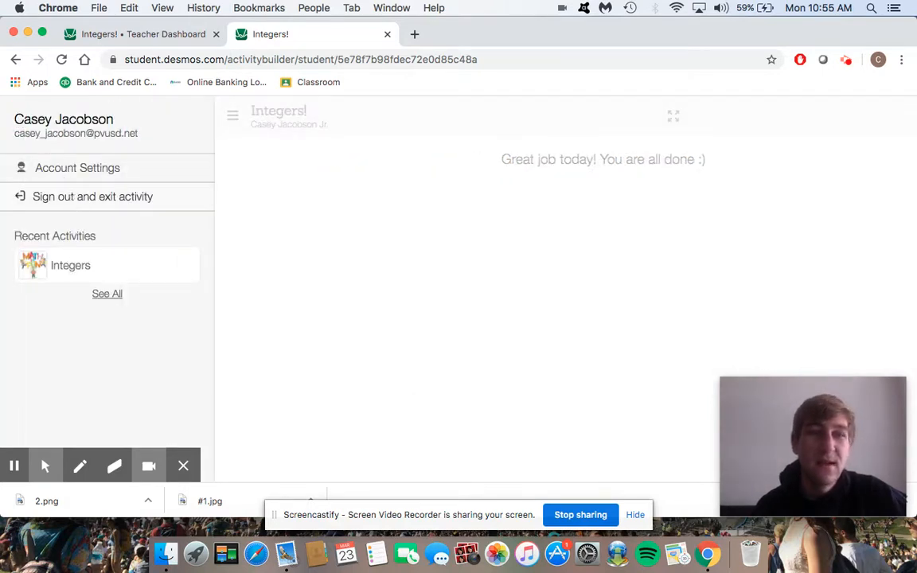
left_click(350, 267)
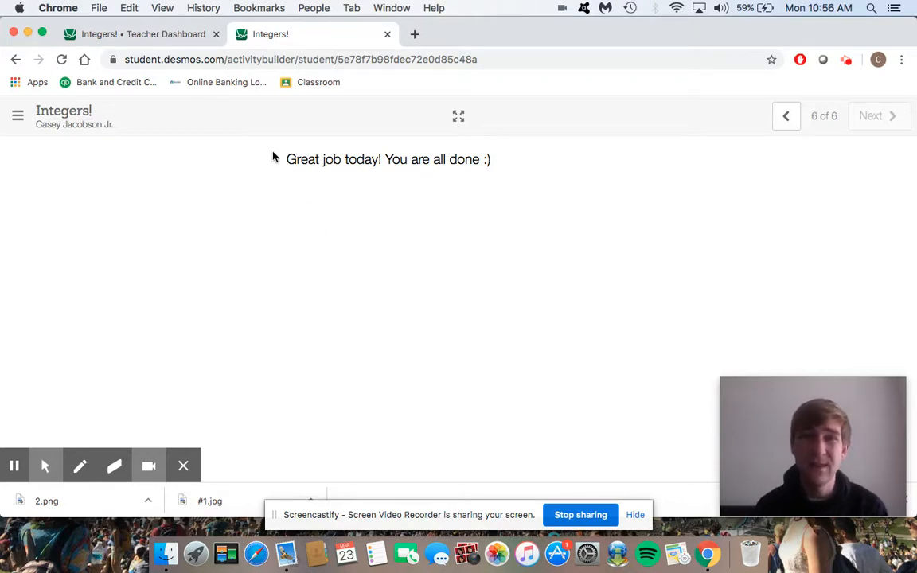
left_click(17, 115)
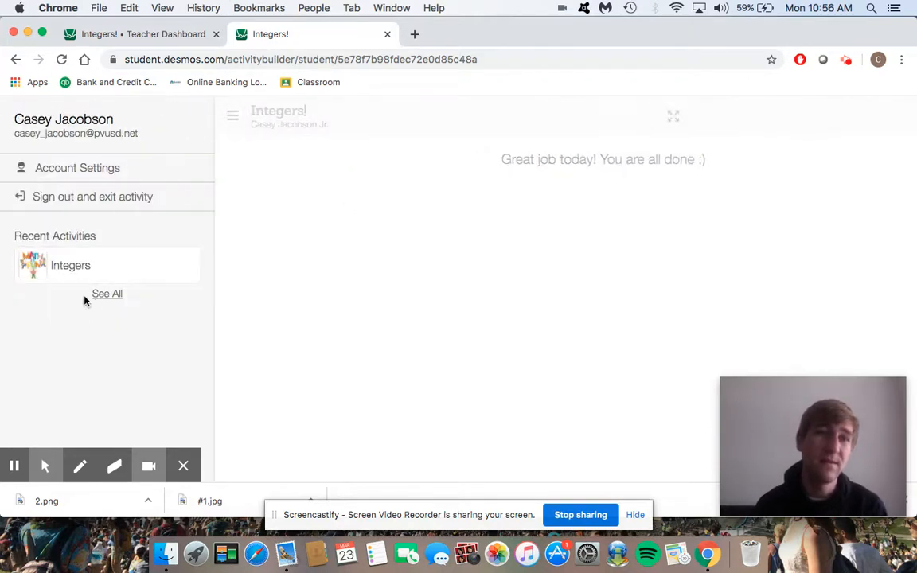
left_click(248, 244)
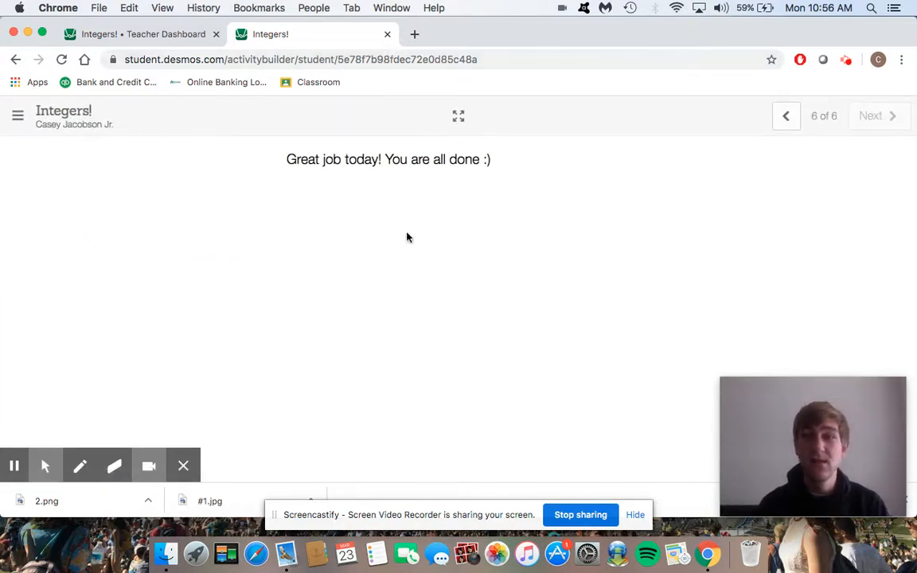
Close the student activity page and dismiss the class code message to show the teacher dashboard summary.
left_click(387, 36)
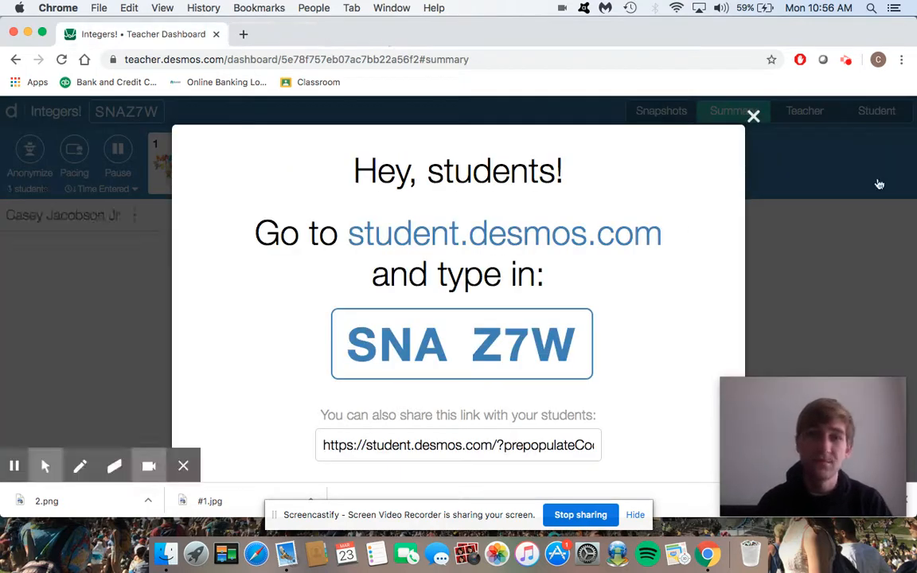
left_click(752, 117)
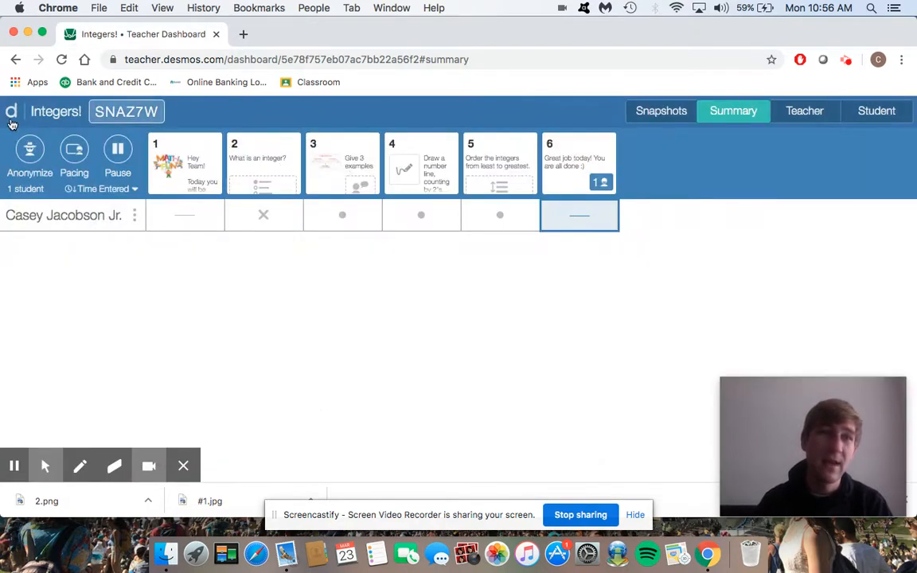
Leave the dashboard for google.com, and reopen the Desmos teacher home page at teacher.desmos.com.
left_click(232, 61)
type("google.com")
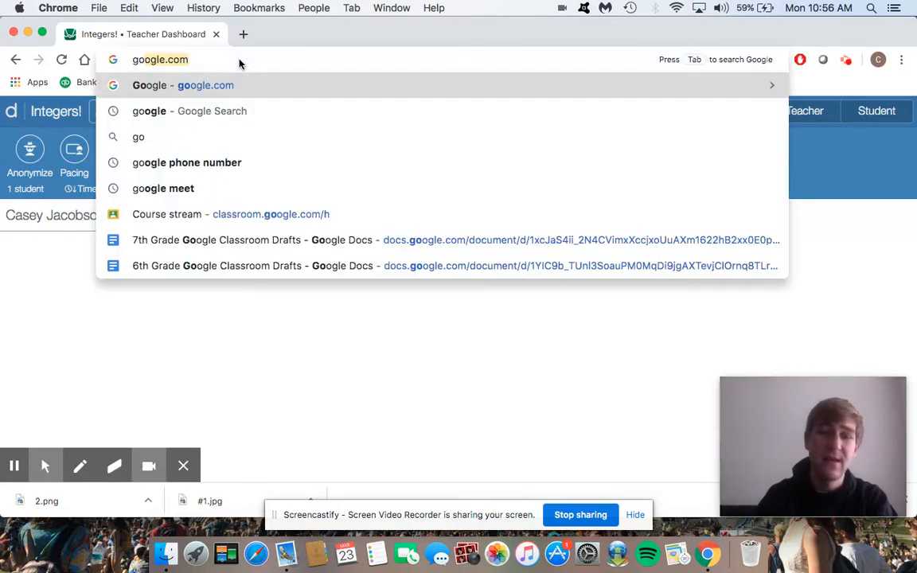
key("Return")
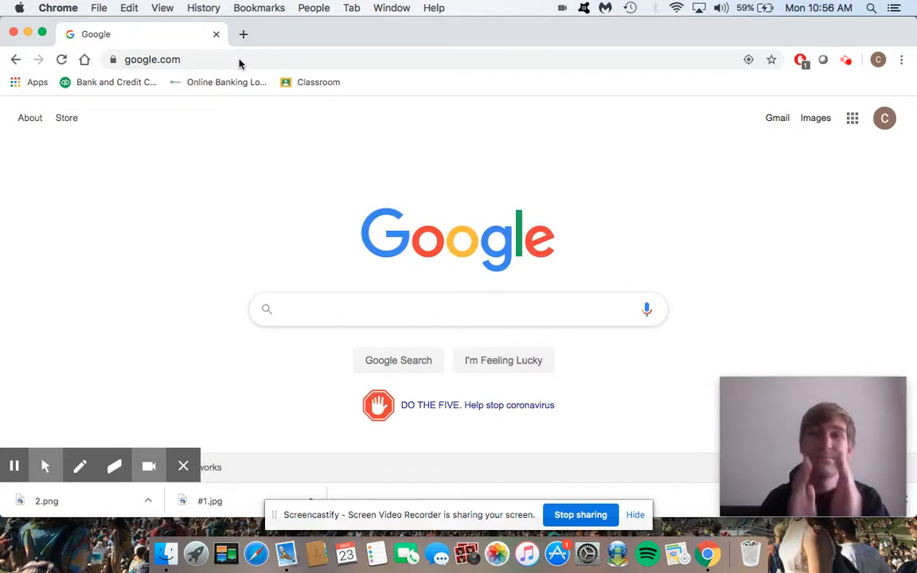
left_click(239, 61)
type("teac")
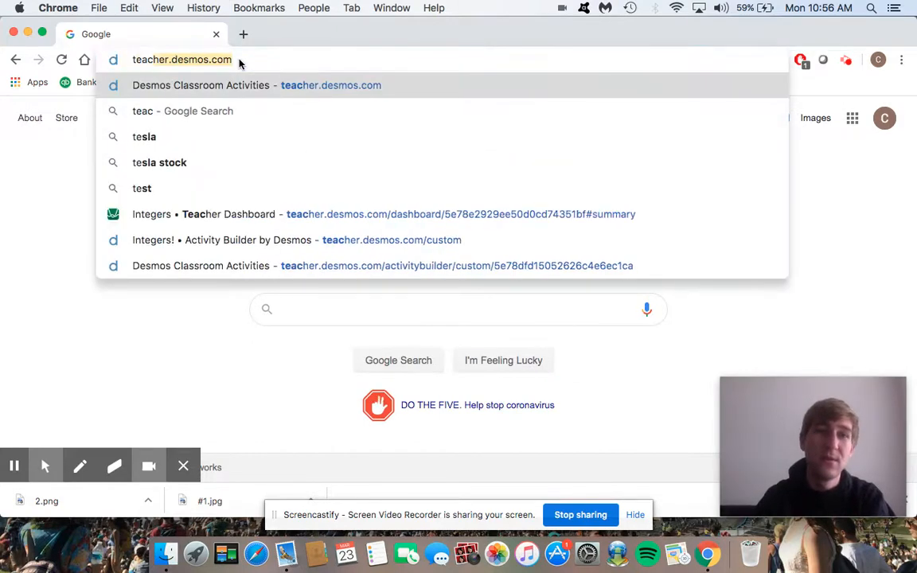
key("Return")
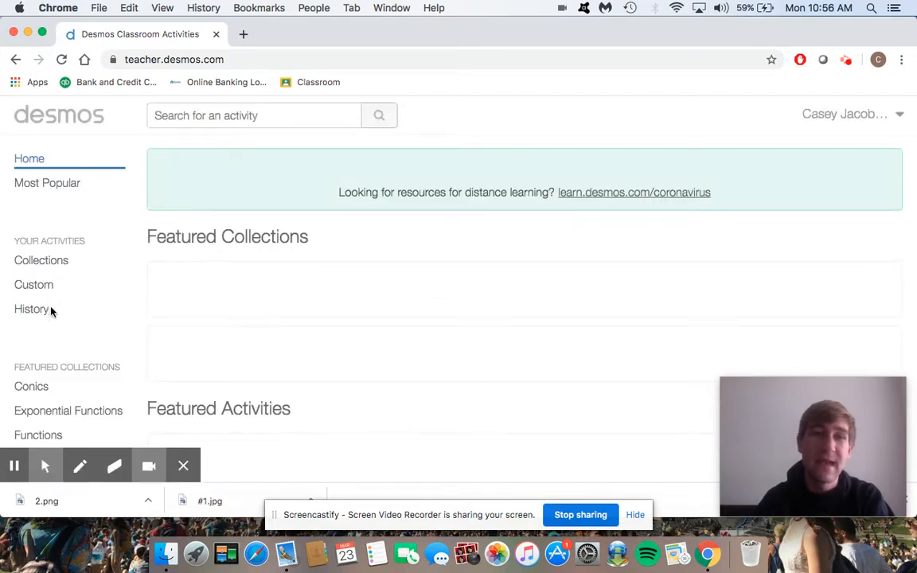
Open the Integers! activity from the teacher's custom activities.
scroll(51, 310, "down", 1)
left_click(36, 235)
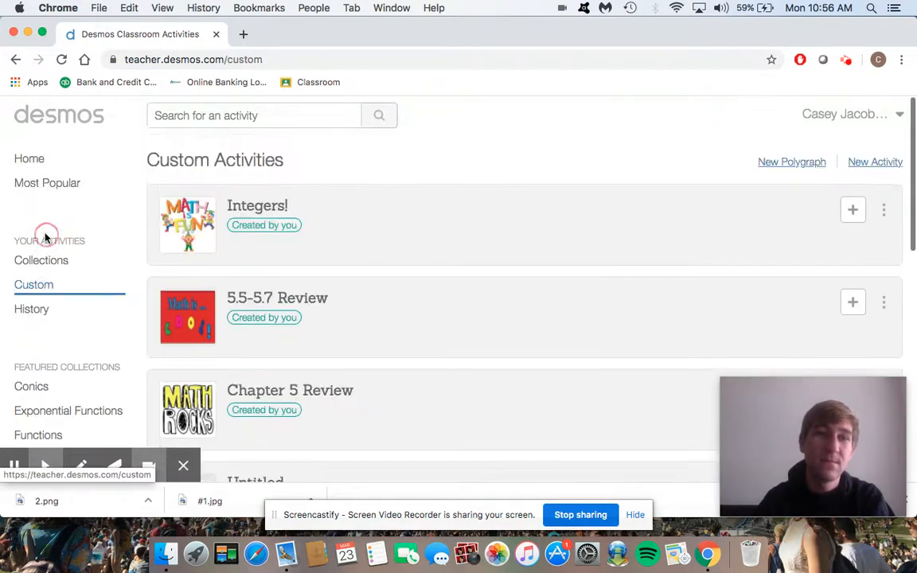
left_click(331, 238)
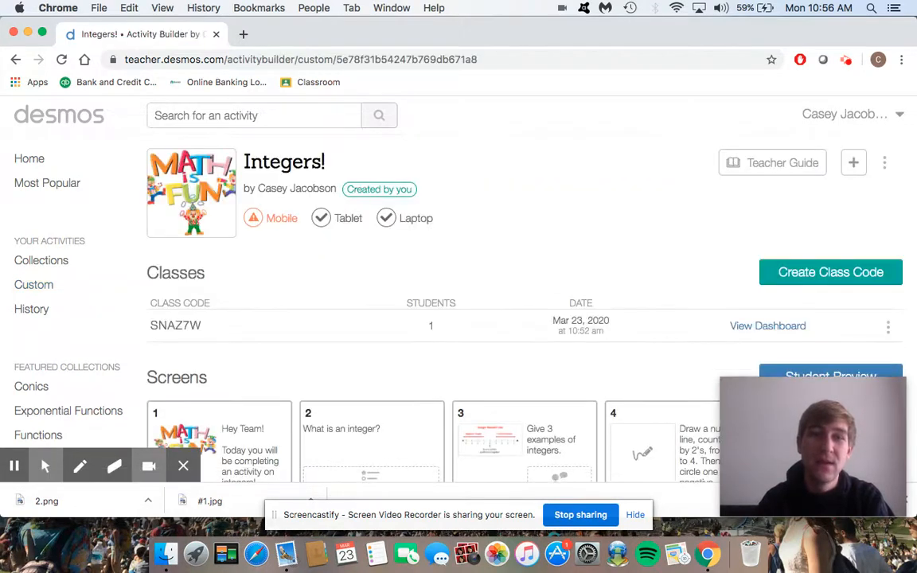
Open the dashboard of the Integers! class dated Mar 23, 2020, and dismiss the class code message.
scroll(330, 236, "down", 1)
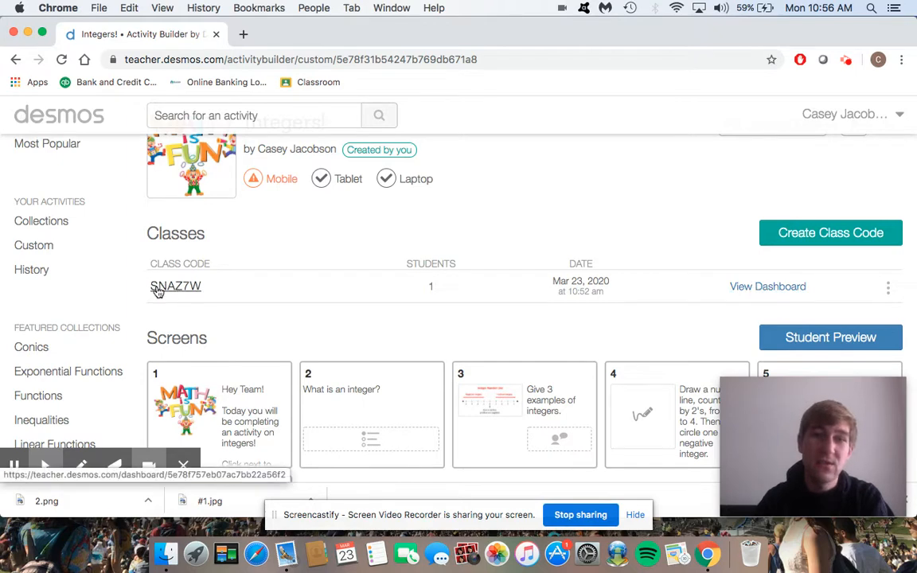
scroll(300, 306, "up", 1)
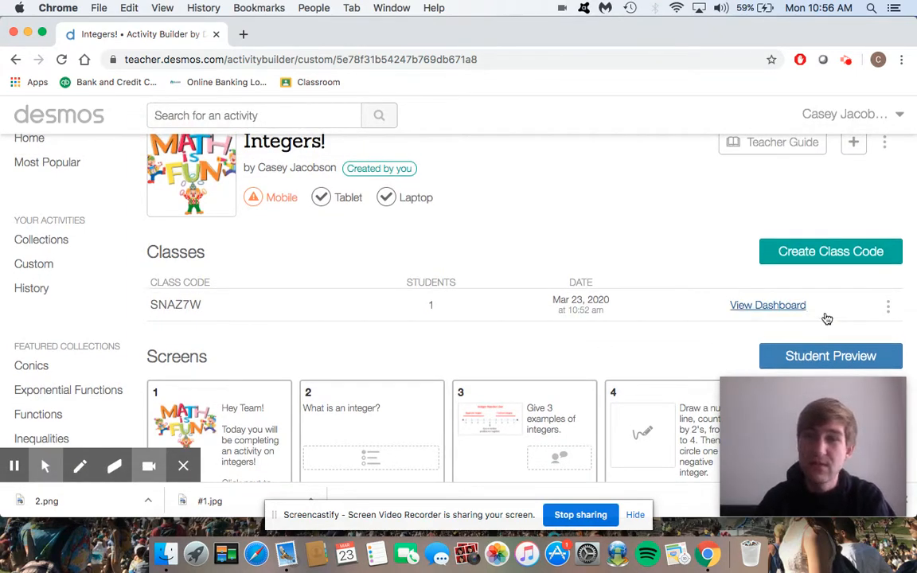
left_click(824, 256)
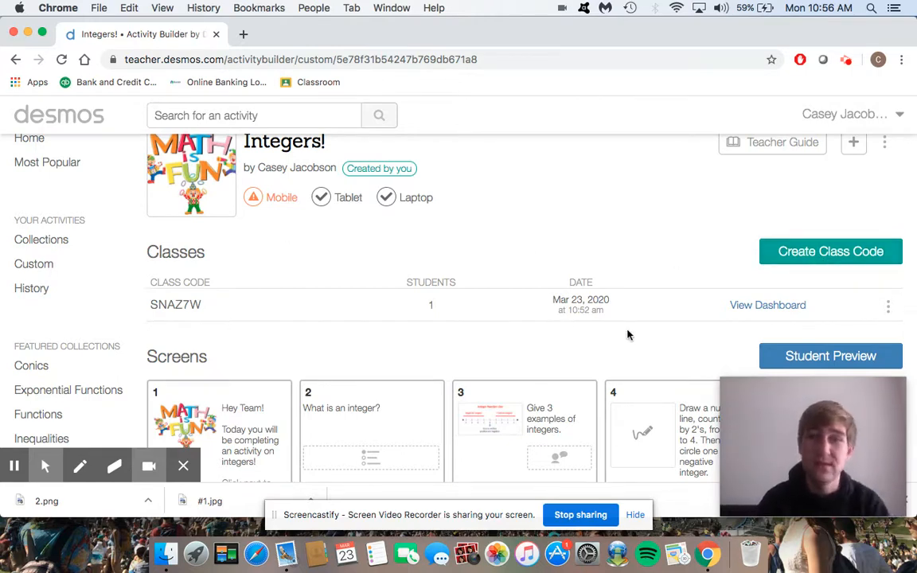
left_click(777, 307)
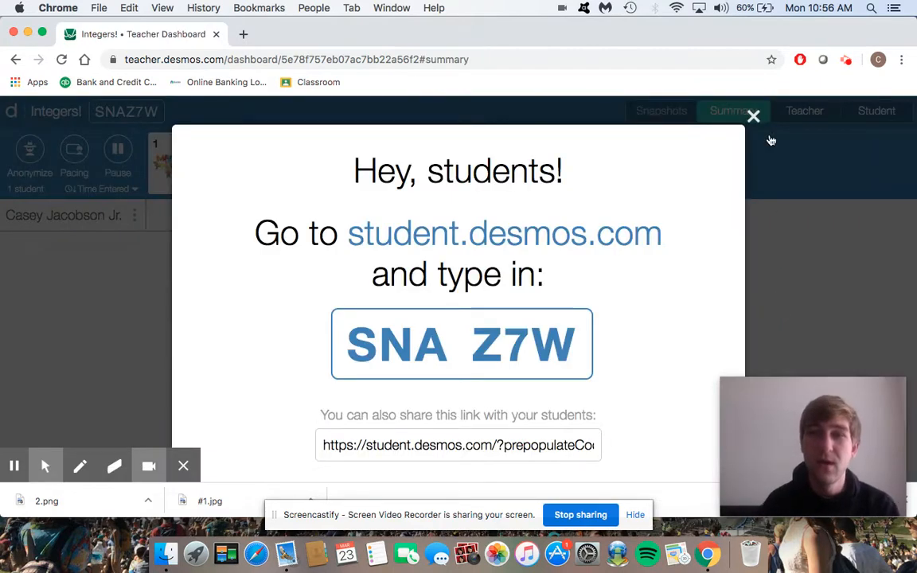
left_click(675, 111)
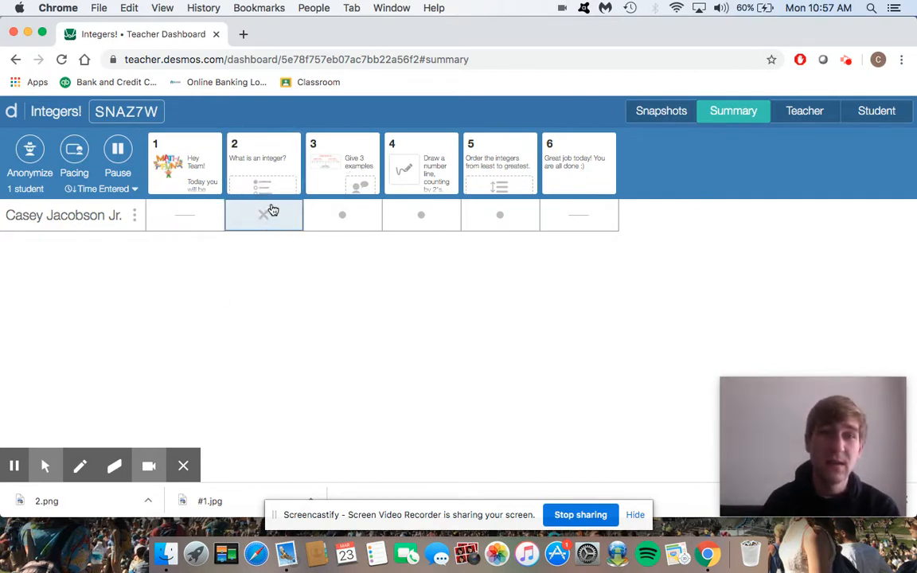
Review the class responses and explanations for screen 2, "What is an integer?", and return to the dashboard summary.
left_click(271, 169)
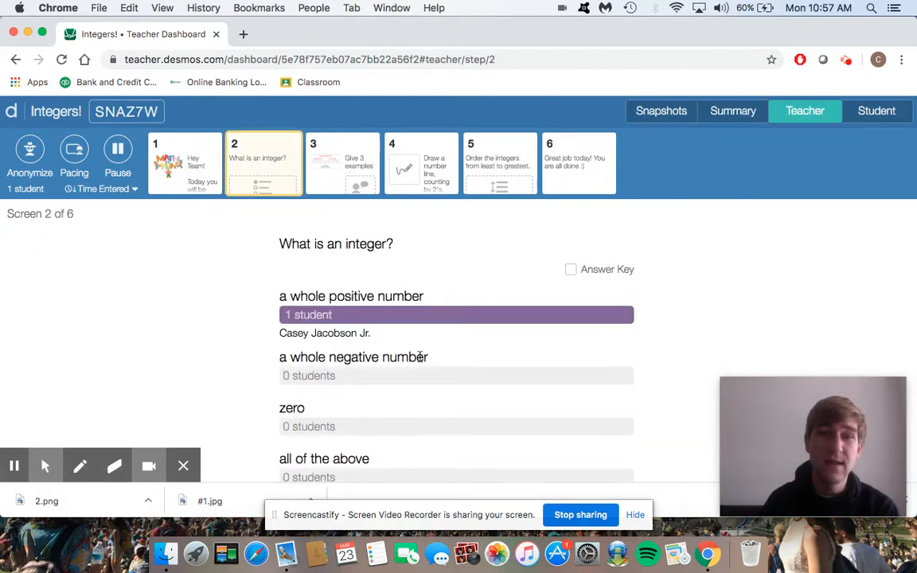
scroll(420, 357, "down", 2)
scroll(420, 266, "down", 2)
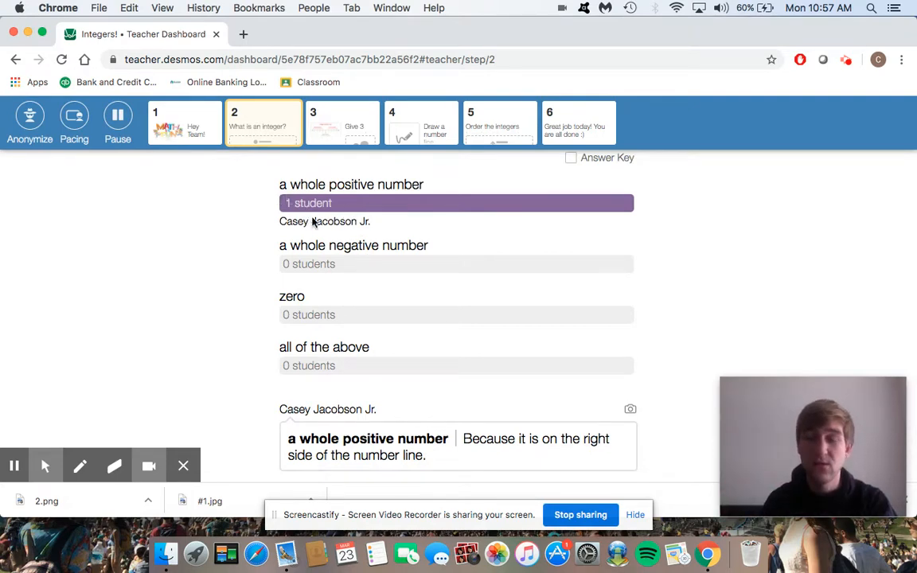
scroll(313, 222, "up", 3)
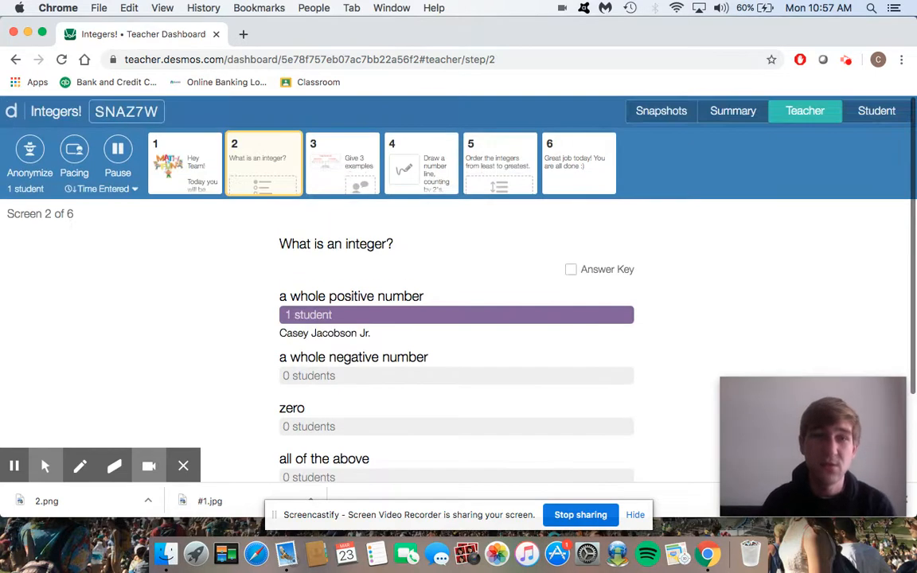
scroll(338, 266, "down", 2)
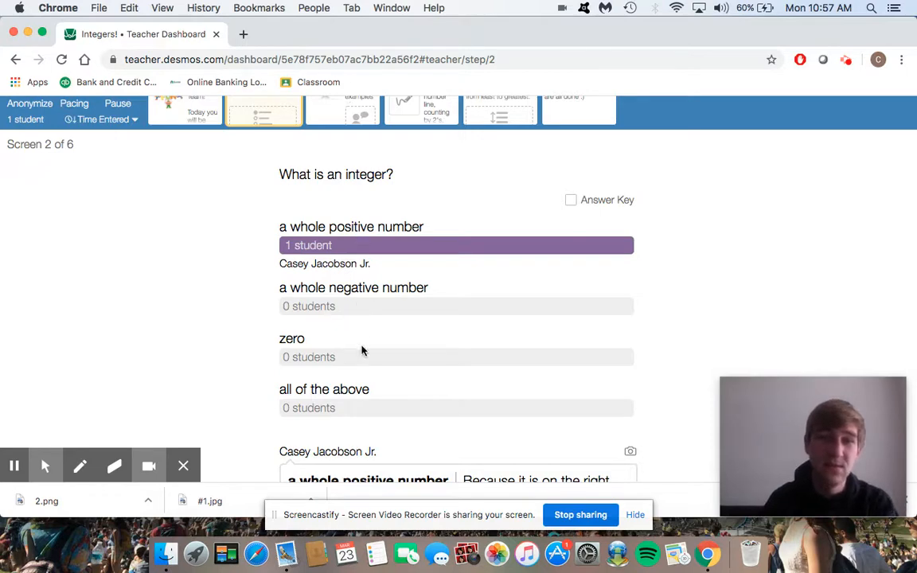
scroll(364, 350, "up", 2)
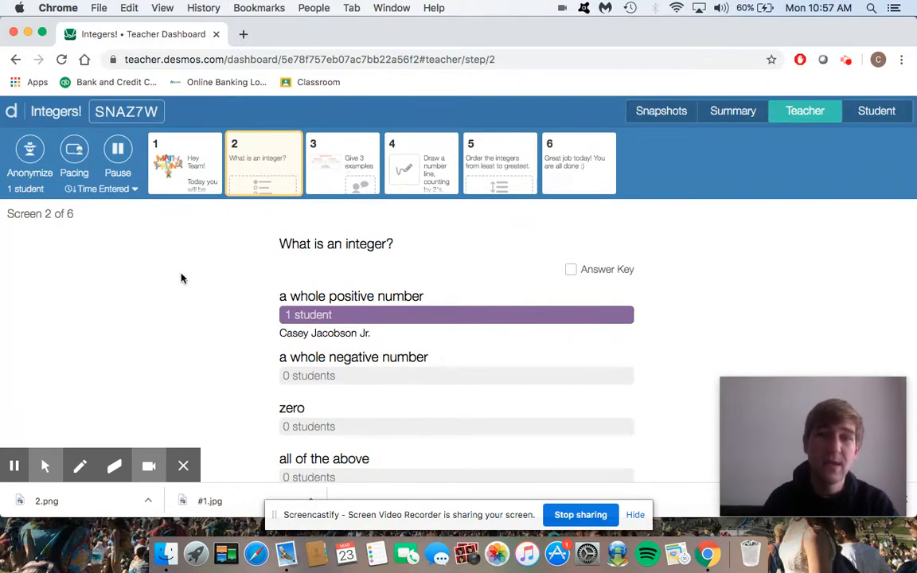
left_click(731, 111)
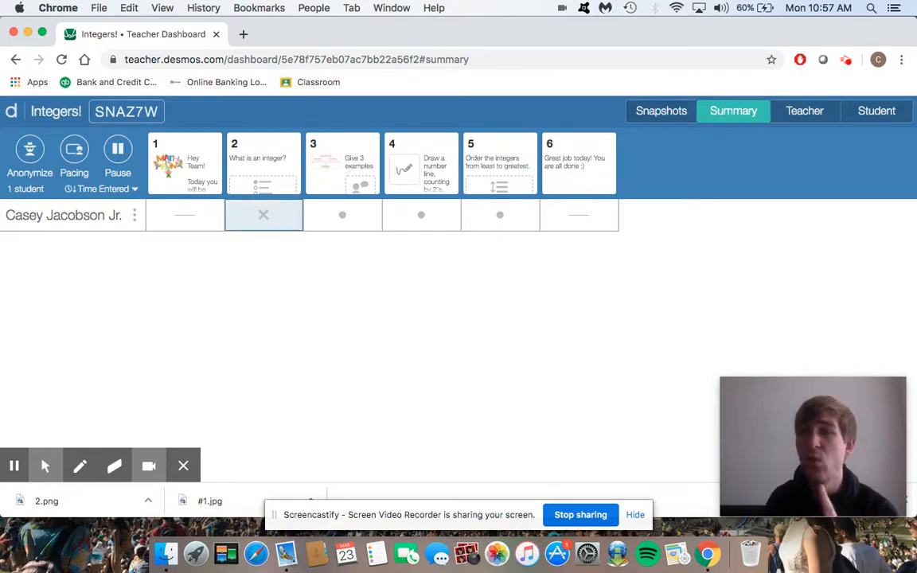
Compare the class view of screen 2 with the student's individual response to it, and return to the summary.
left_click(262, 173)
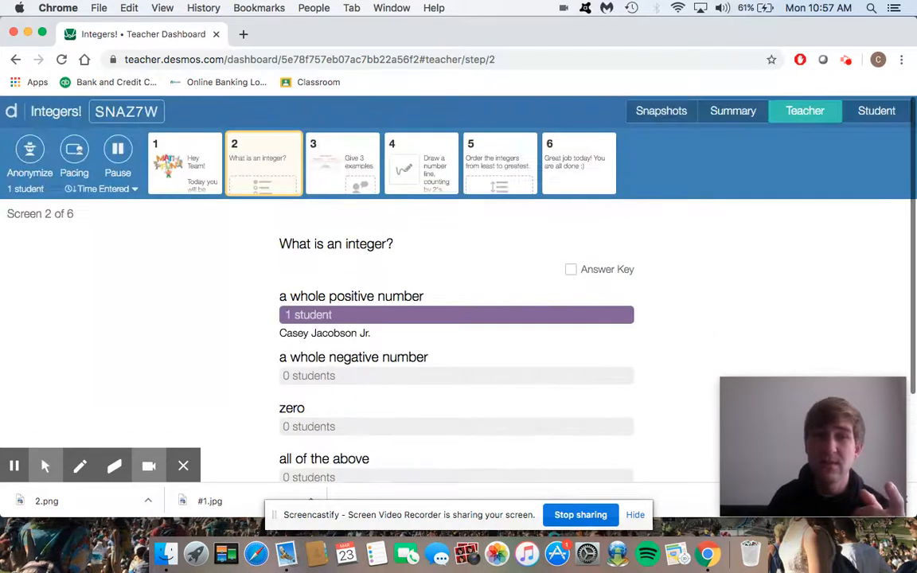
left_click(726, 113)
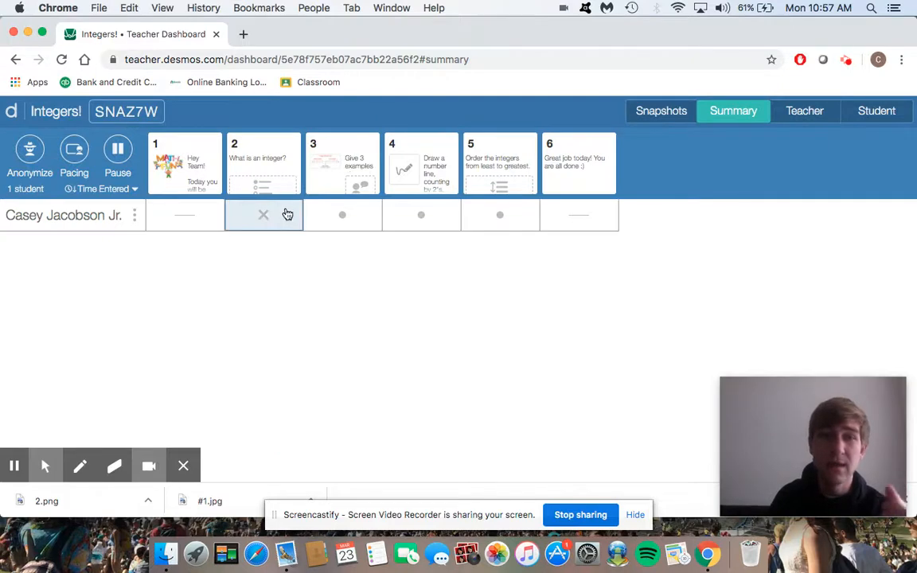
left_click(265, 218)
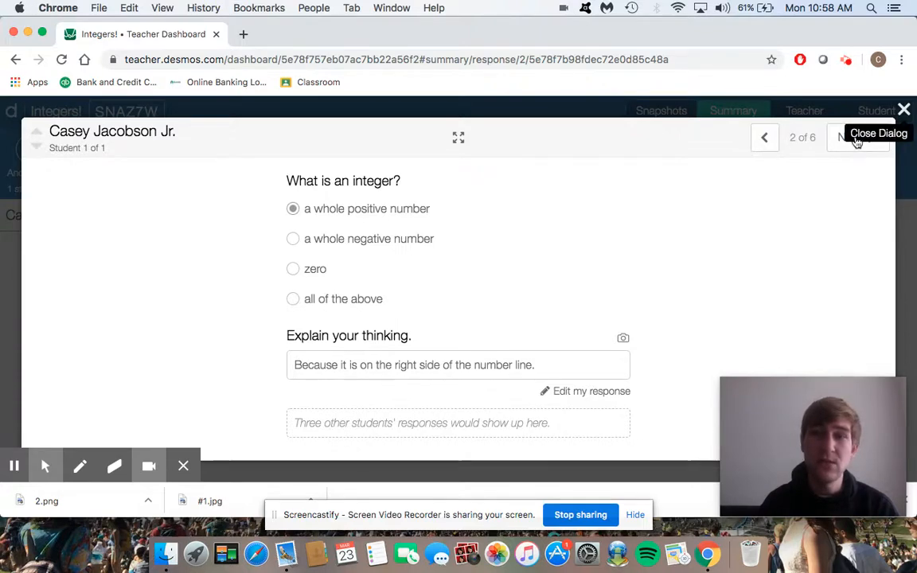
left_click(901, 112)
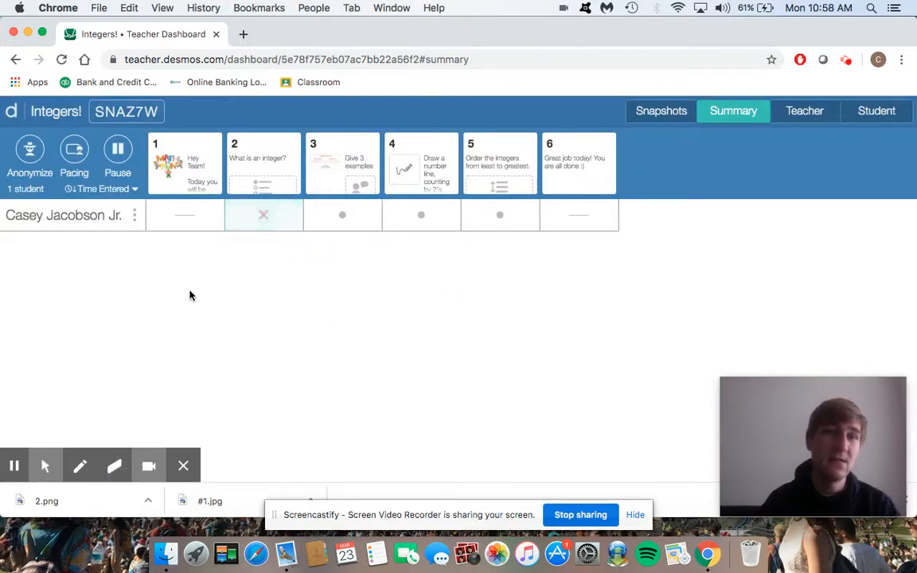
Go through the student's individual responses from screen 1 to screen 6, and close the response view.
left_click(194, 213)
left_click(850, 136)
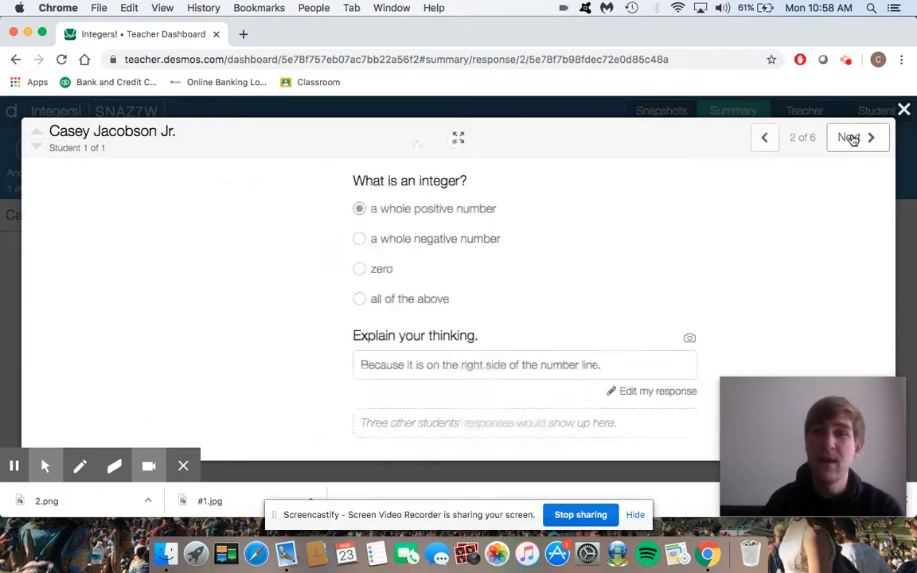
left_click(850, 137)
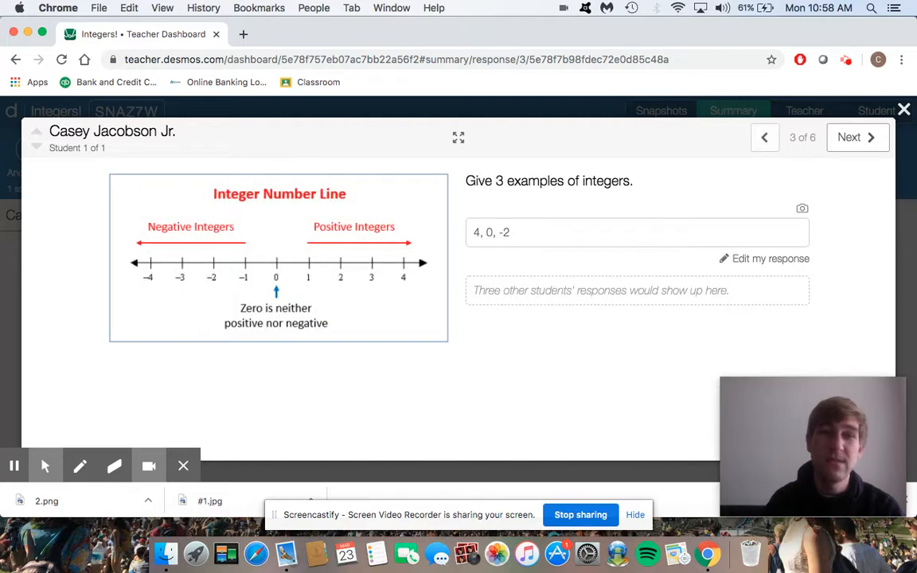
left_click(852, 139)
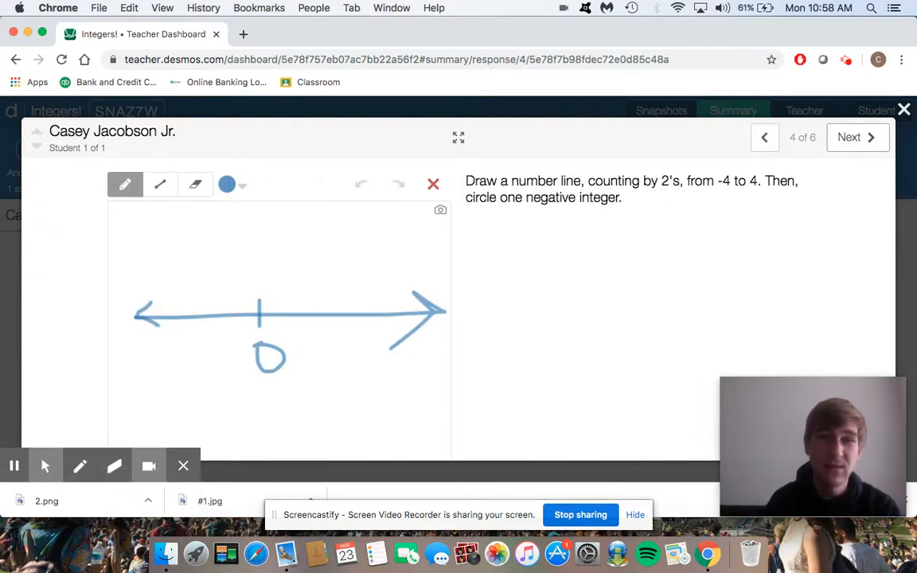
left_click(853, 140)
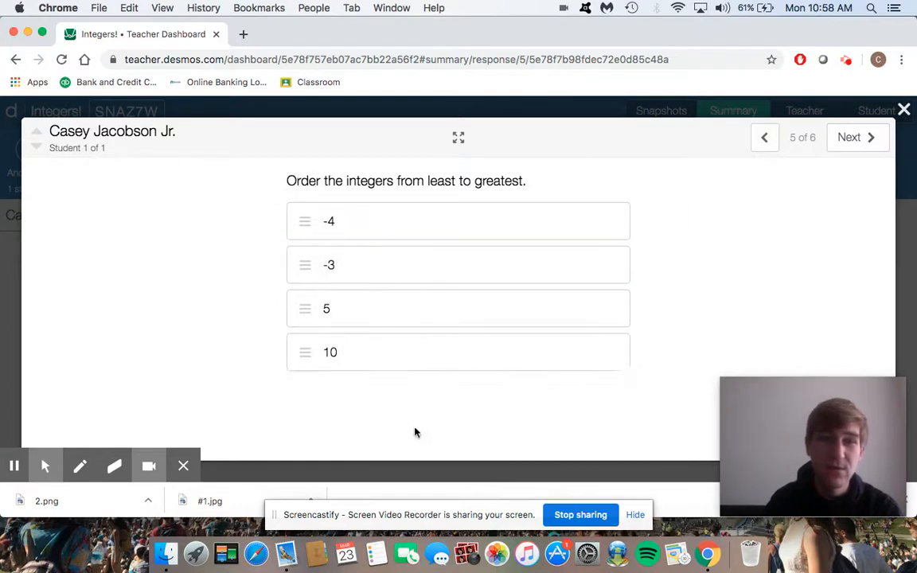
left_click(857, 137)
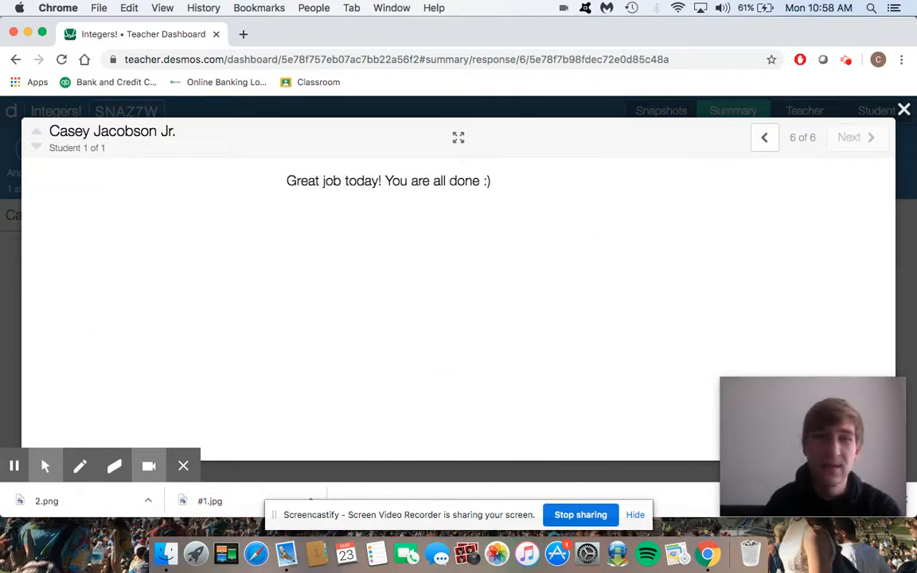
left_click(904, 110)
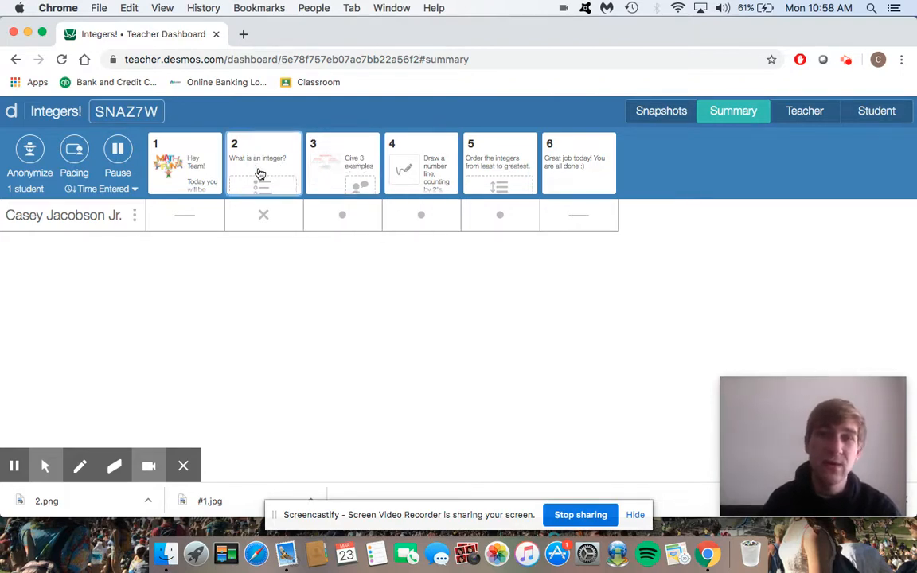
Check the class responses to the screen 4 number line, return to the summary, and leave the dashboard for the Desmos home page.
left_click(420, 173)
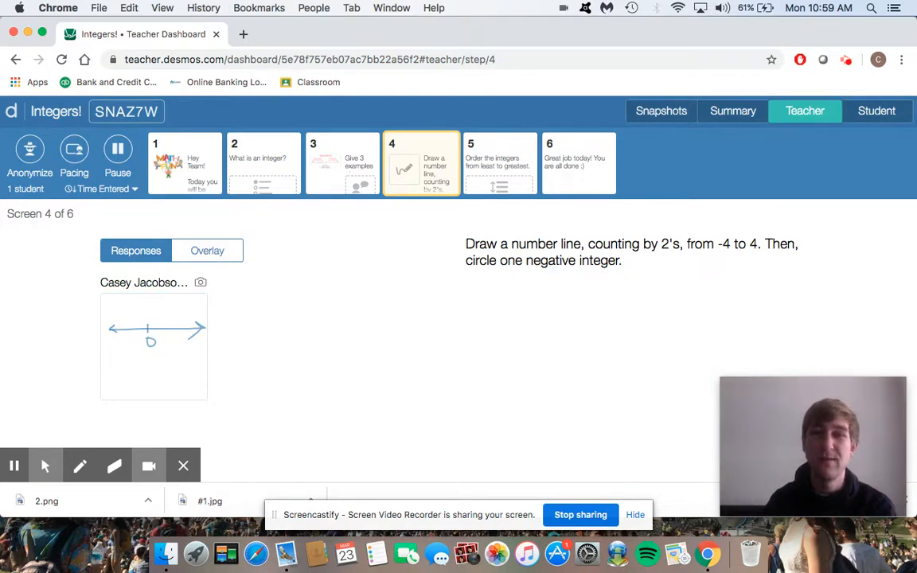
left_click(733, 111)
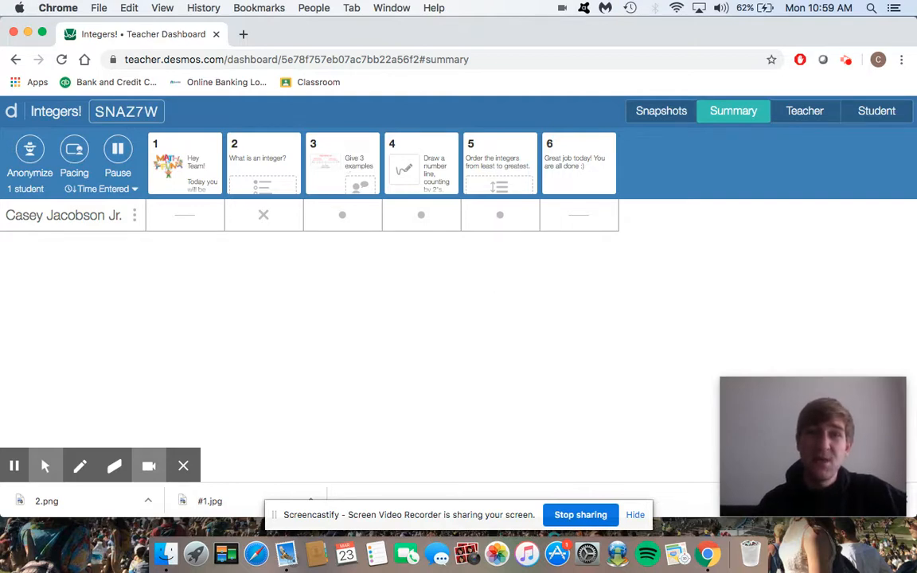
left_click(11, 111)
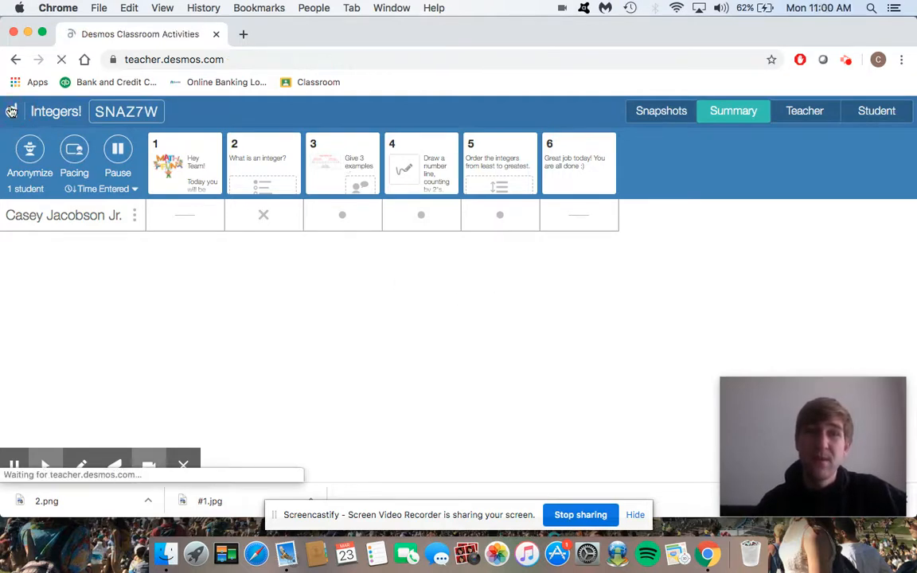